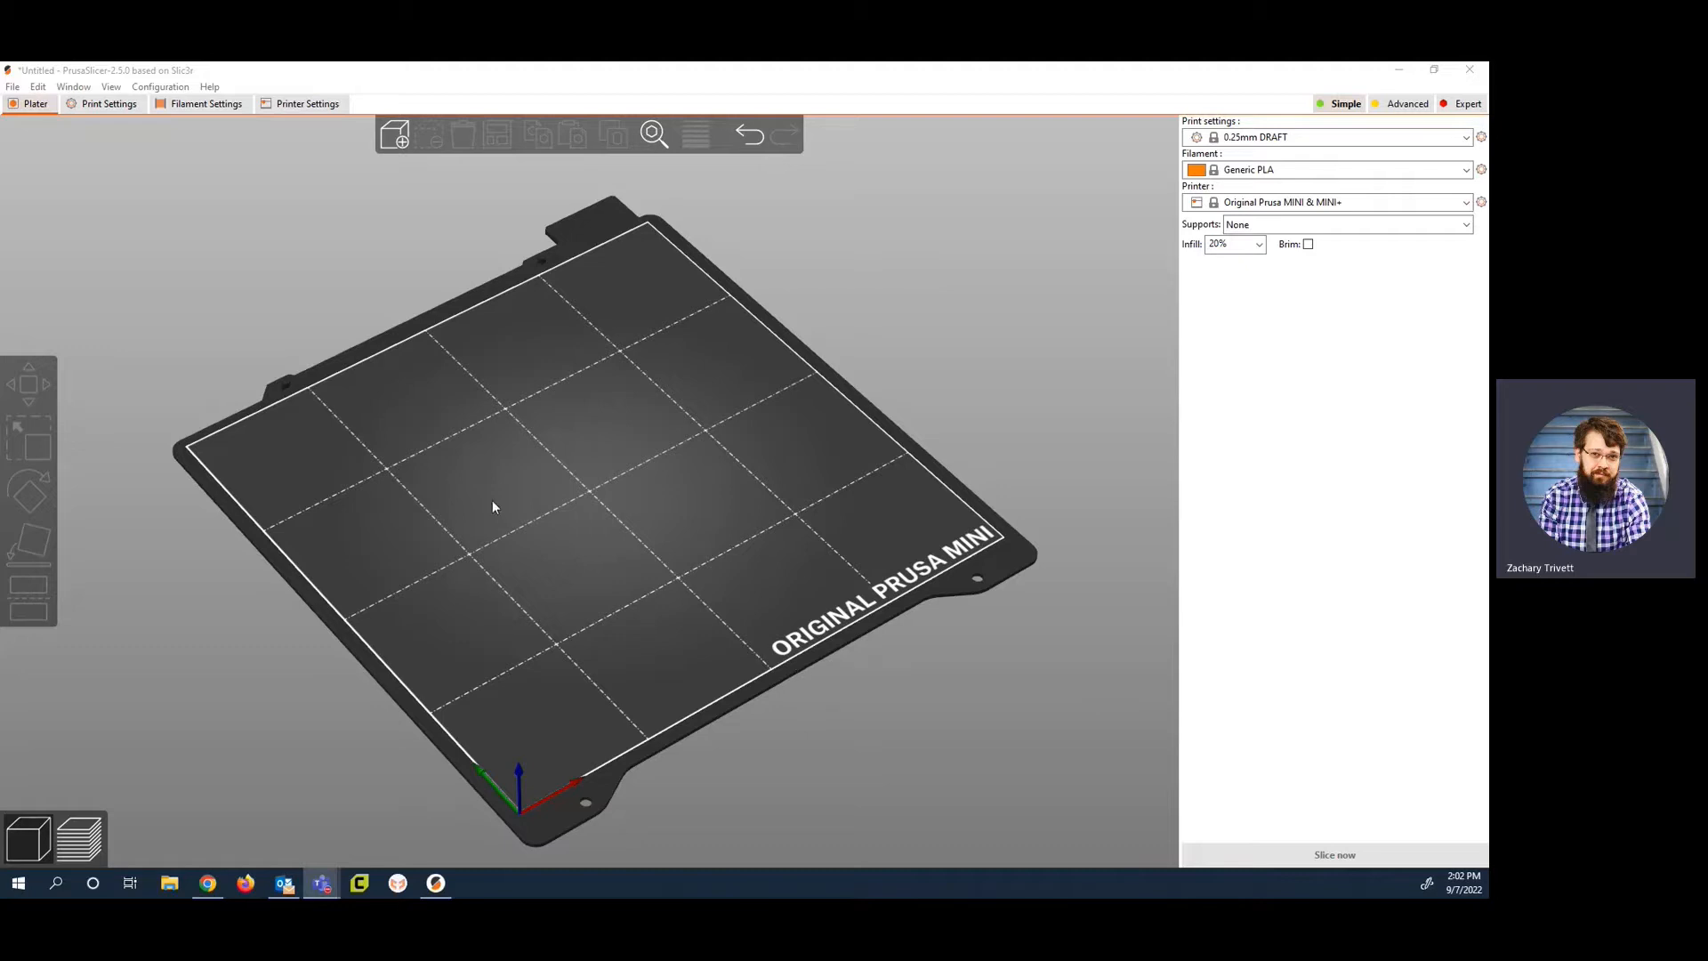
Step: Import the hth_fixed model from the Downloads folder onto the print bed
mouse_move(583, 529)
mouse_down()
mouse_move(576, 480)
mouse_move(599, 507)
mouse_move(586, 522)
mouse_up()
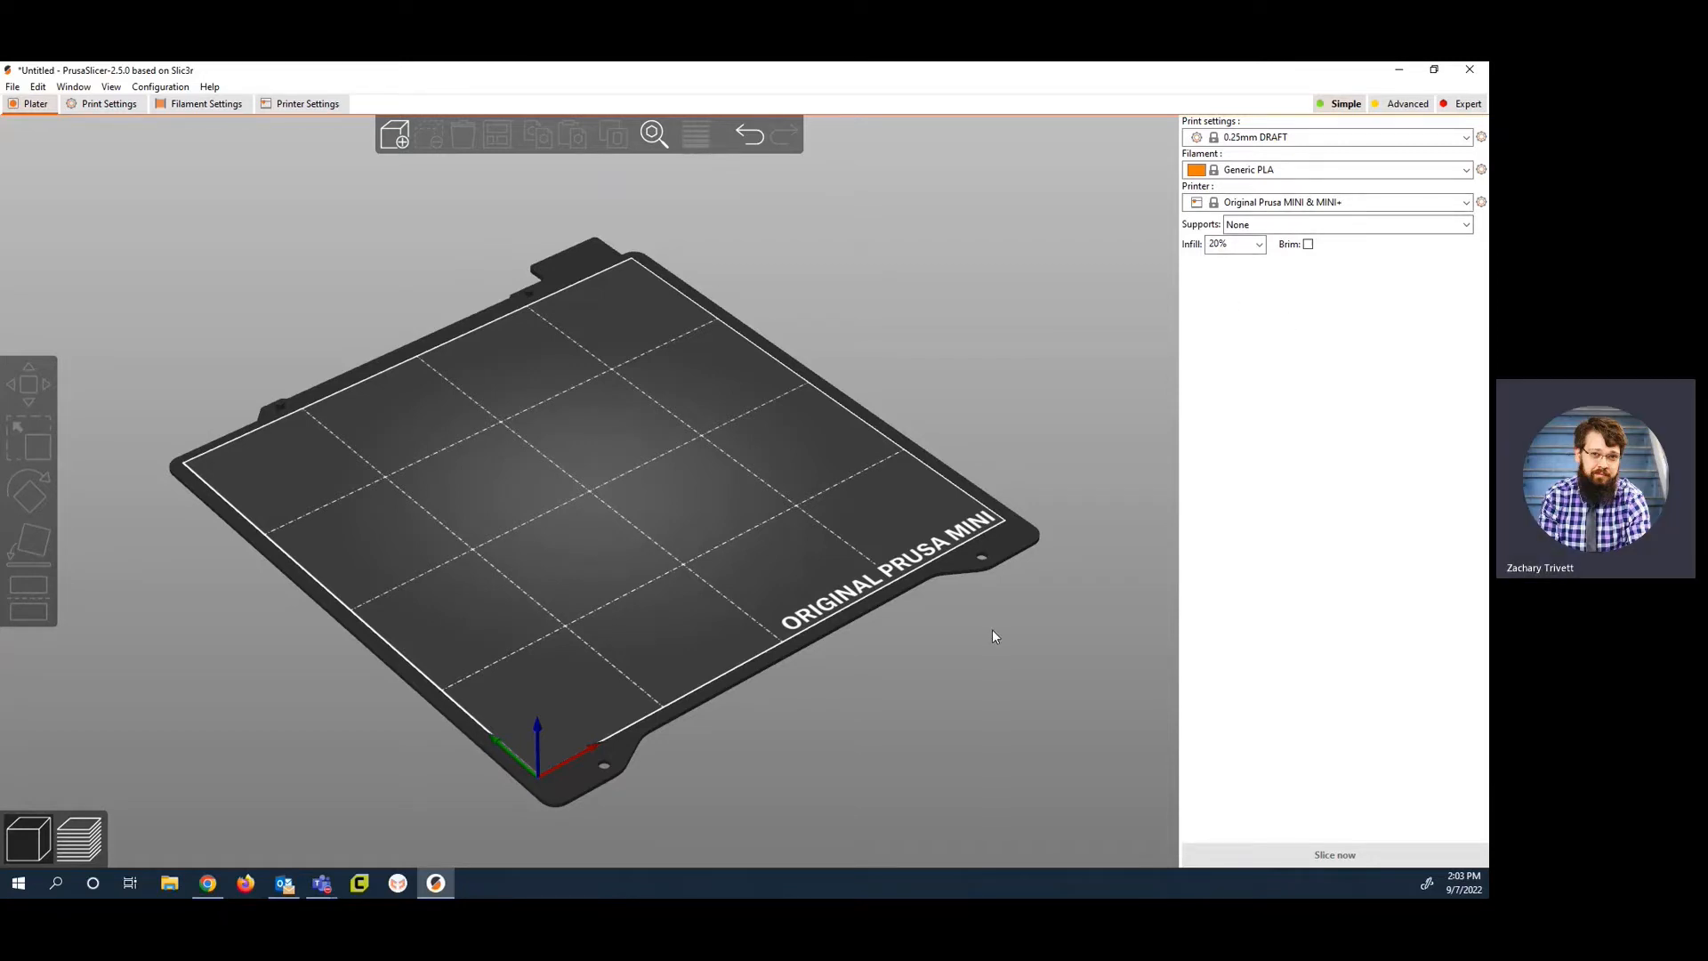
click(395, 138)
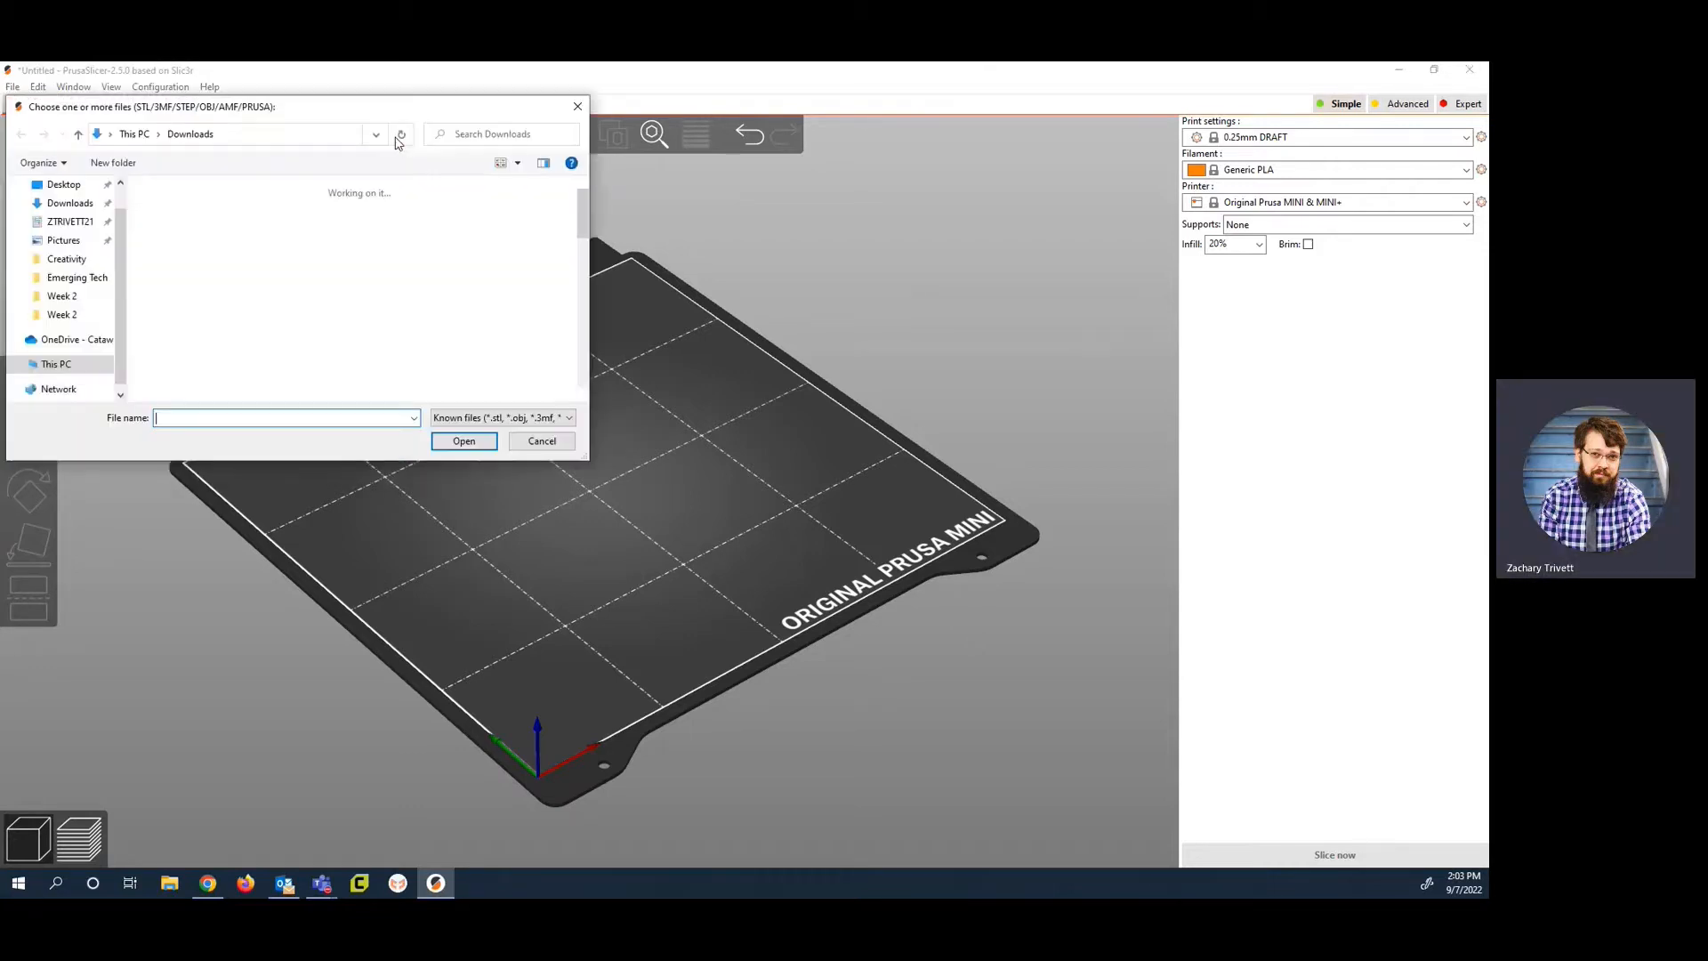
scroll(397, 335, down, 2)
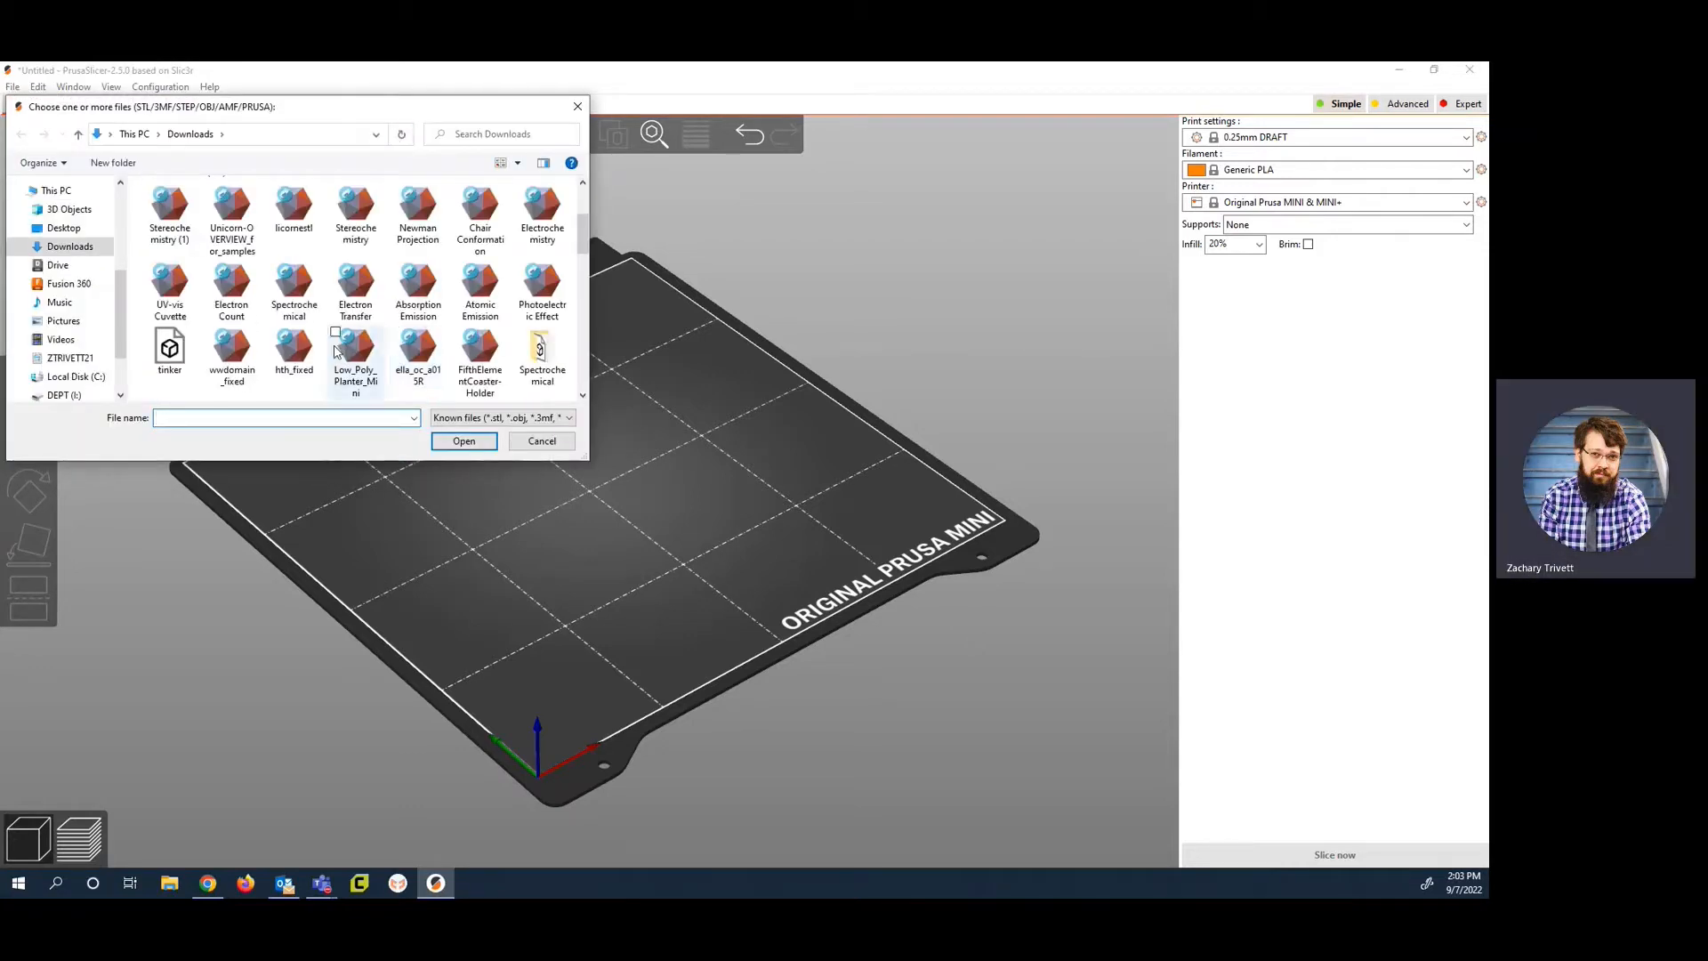
click(294, 352)
click(452, 442)
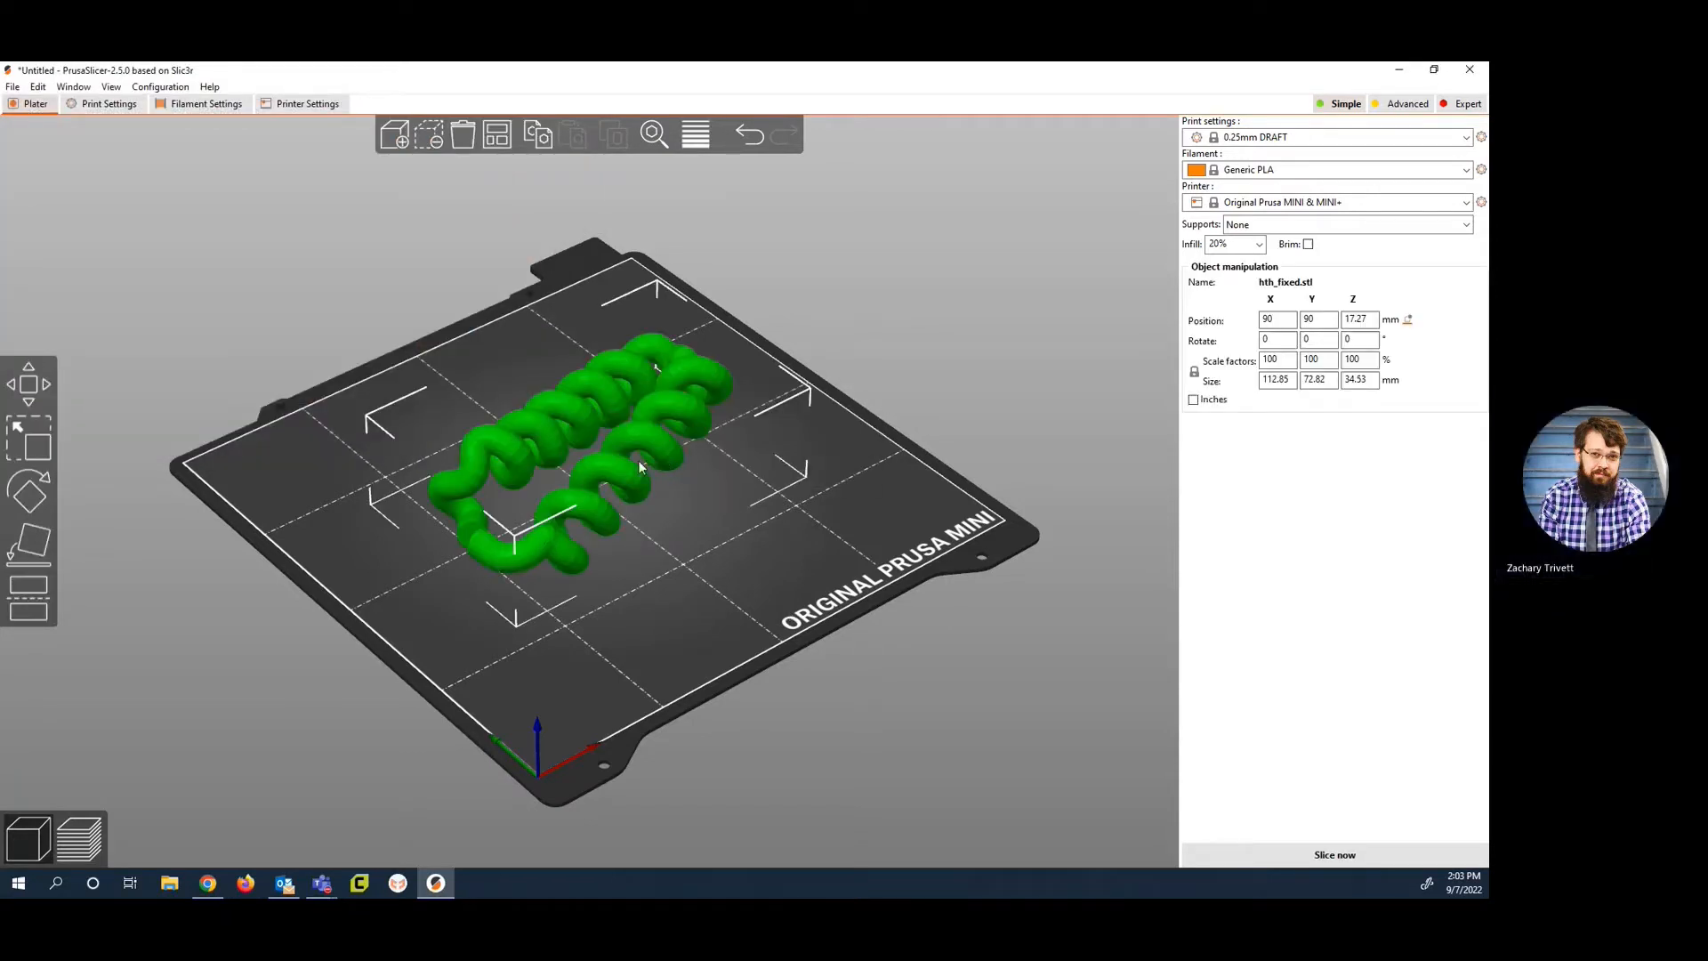
Step: Delete the selected model and restore it, and clear the whole bed and restore the model again
click(427, 139)
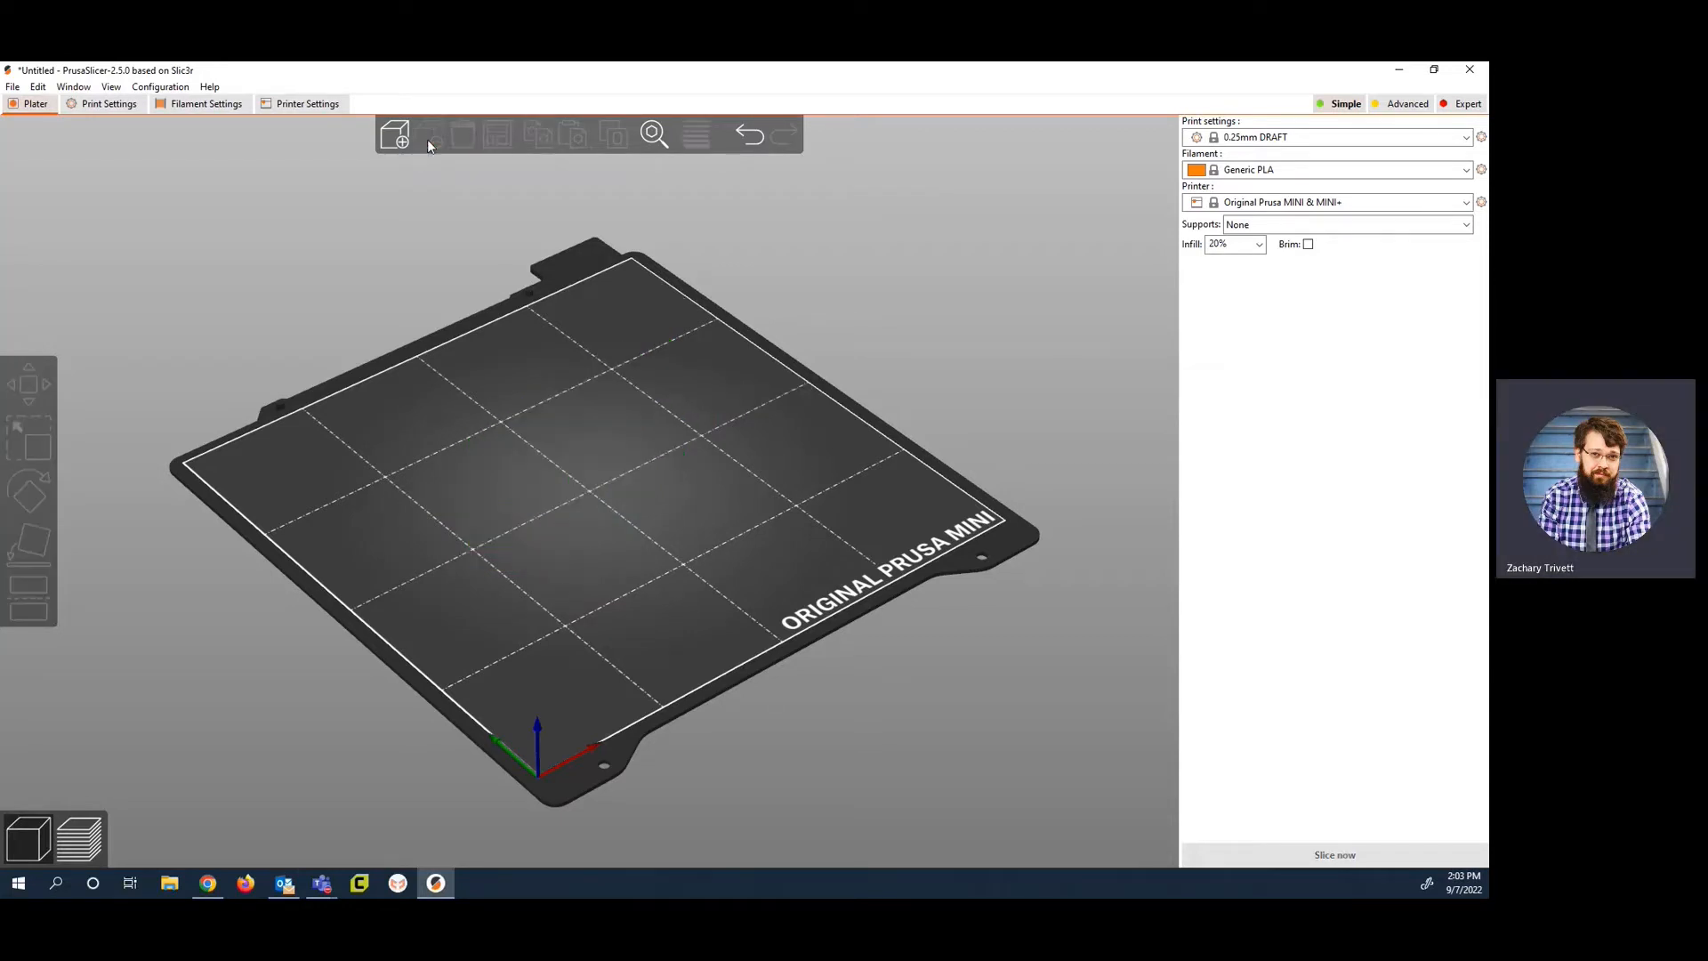
key(ctrl+z)
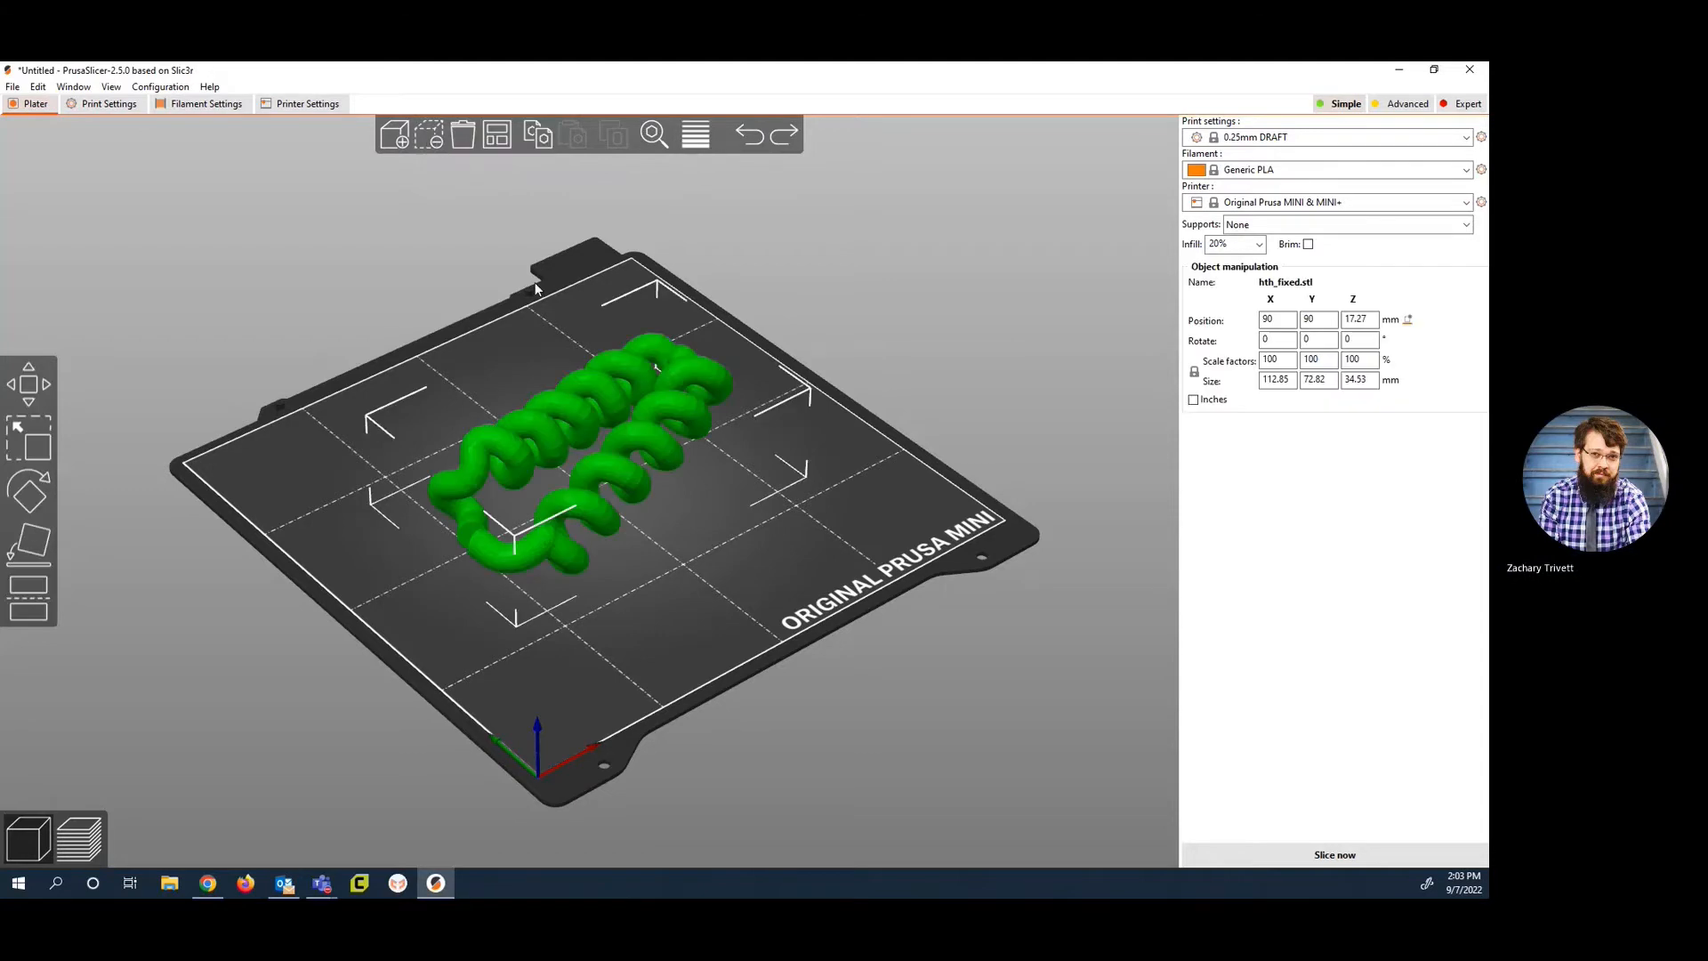
click(469, 139)
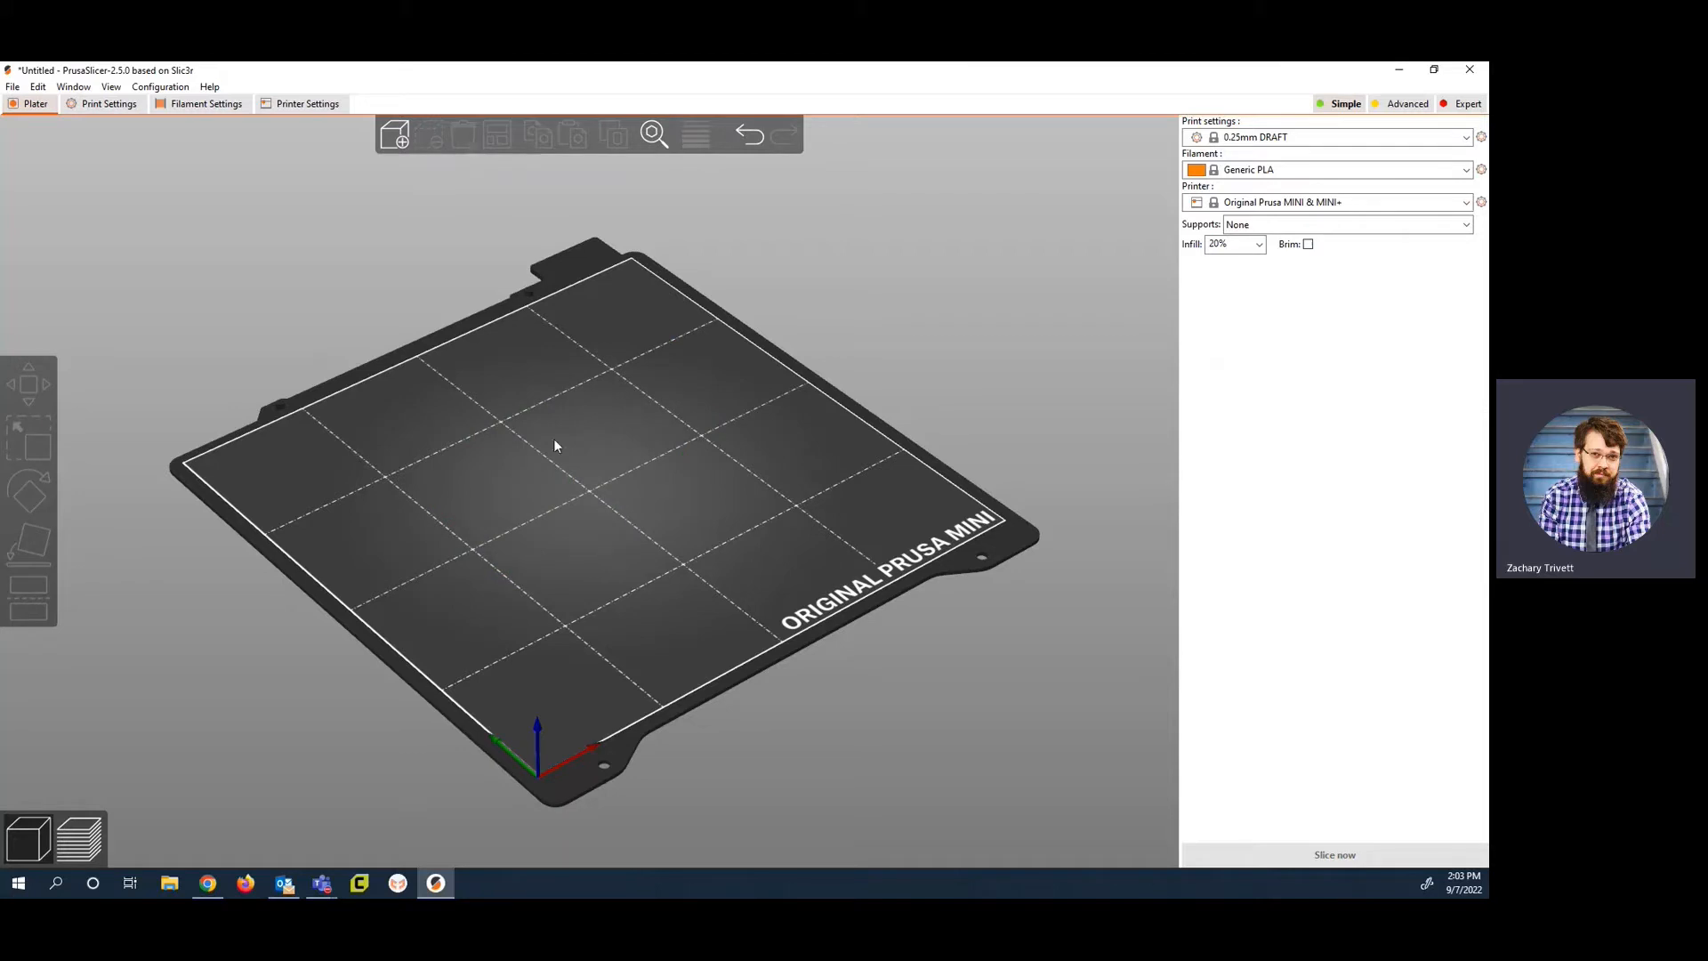
key(ctrl+z)
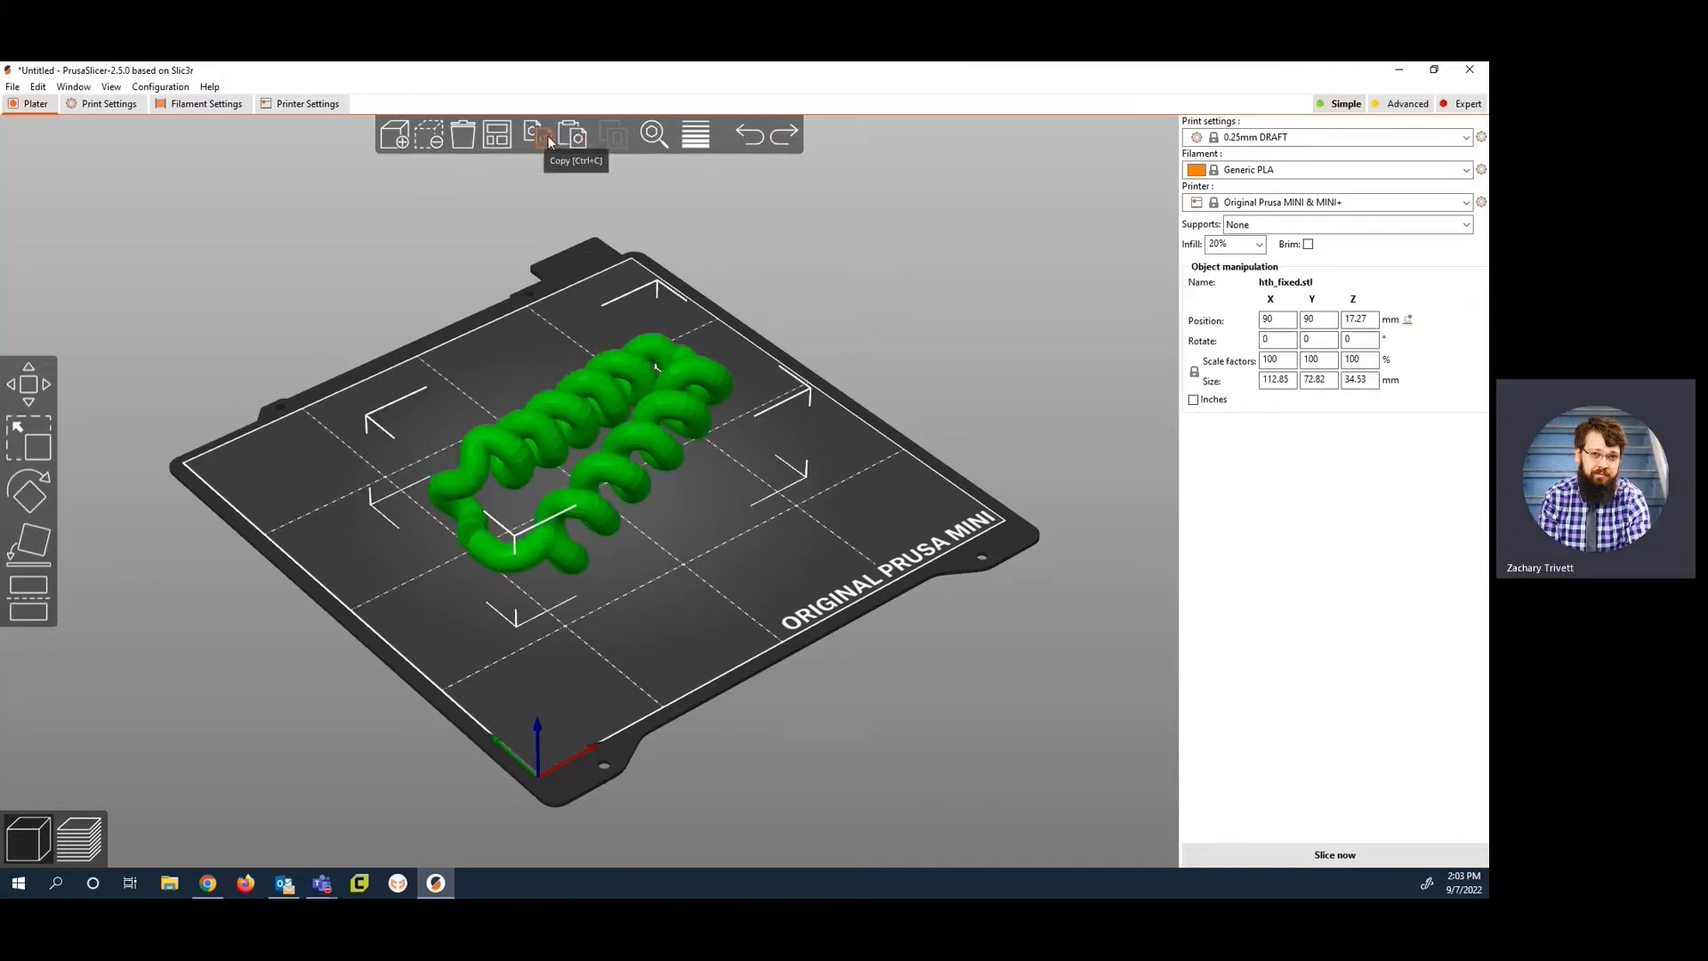
Step: Paste a duplicate of the copied model and move the two copies apart so they sit side by side on the bed
click(580, 137)
drag(676, 504, 771, 521)
drag(589, 440, 549, 415)
drag(656, 484, 660, 472)
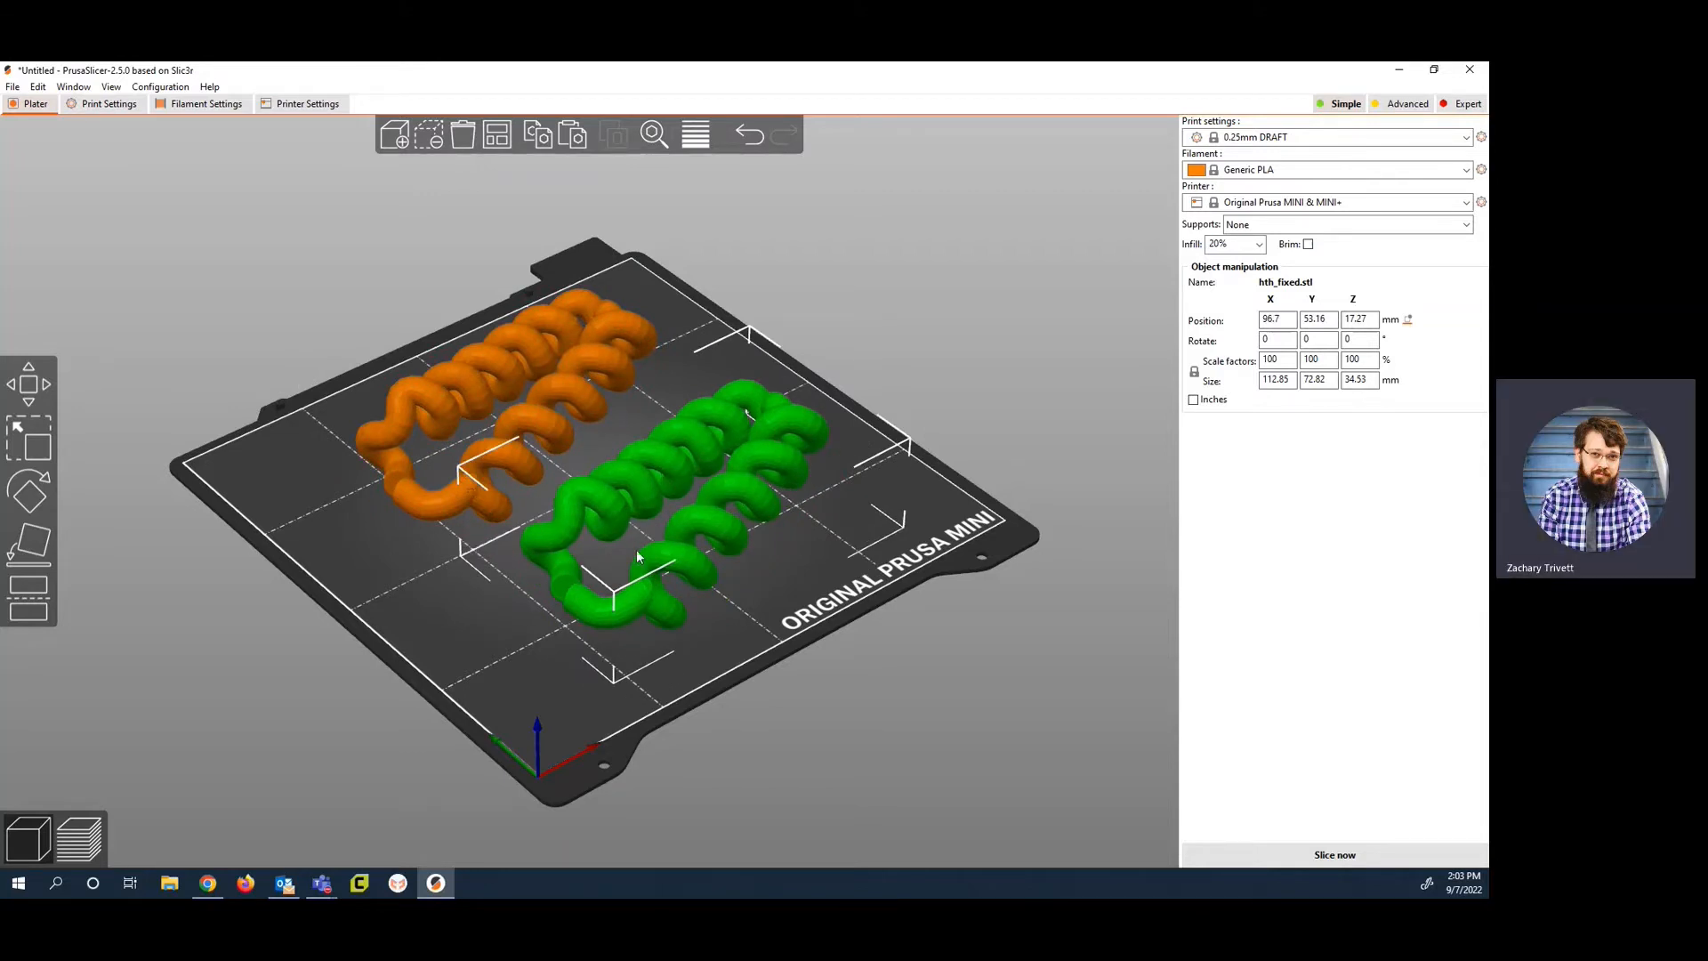
Step: Undo the moves, the pasted duplicate and the import until the print bed is empty
key(ctrl+z)
key(ctrl+z)
key(ctrl+z)
key(ctrl+z)
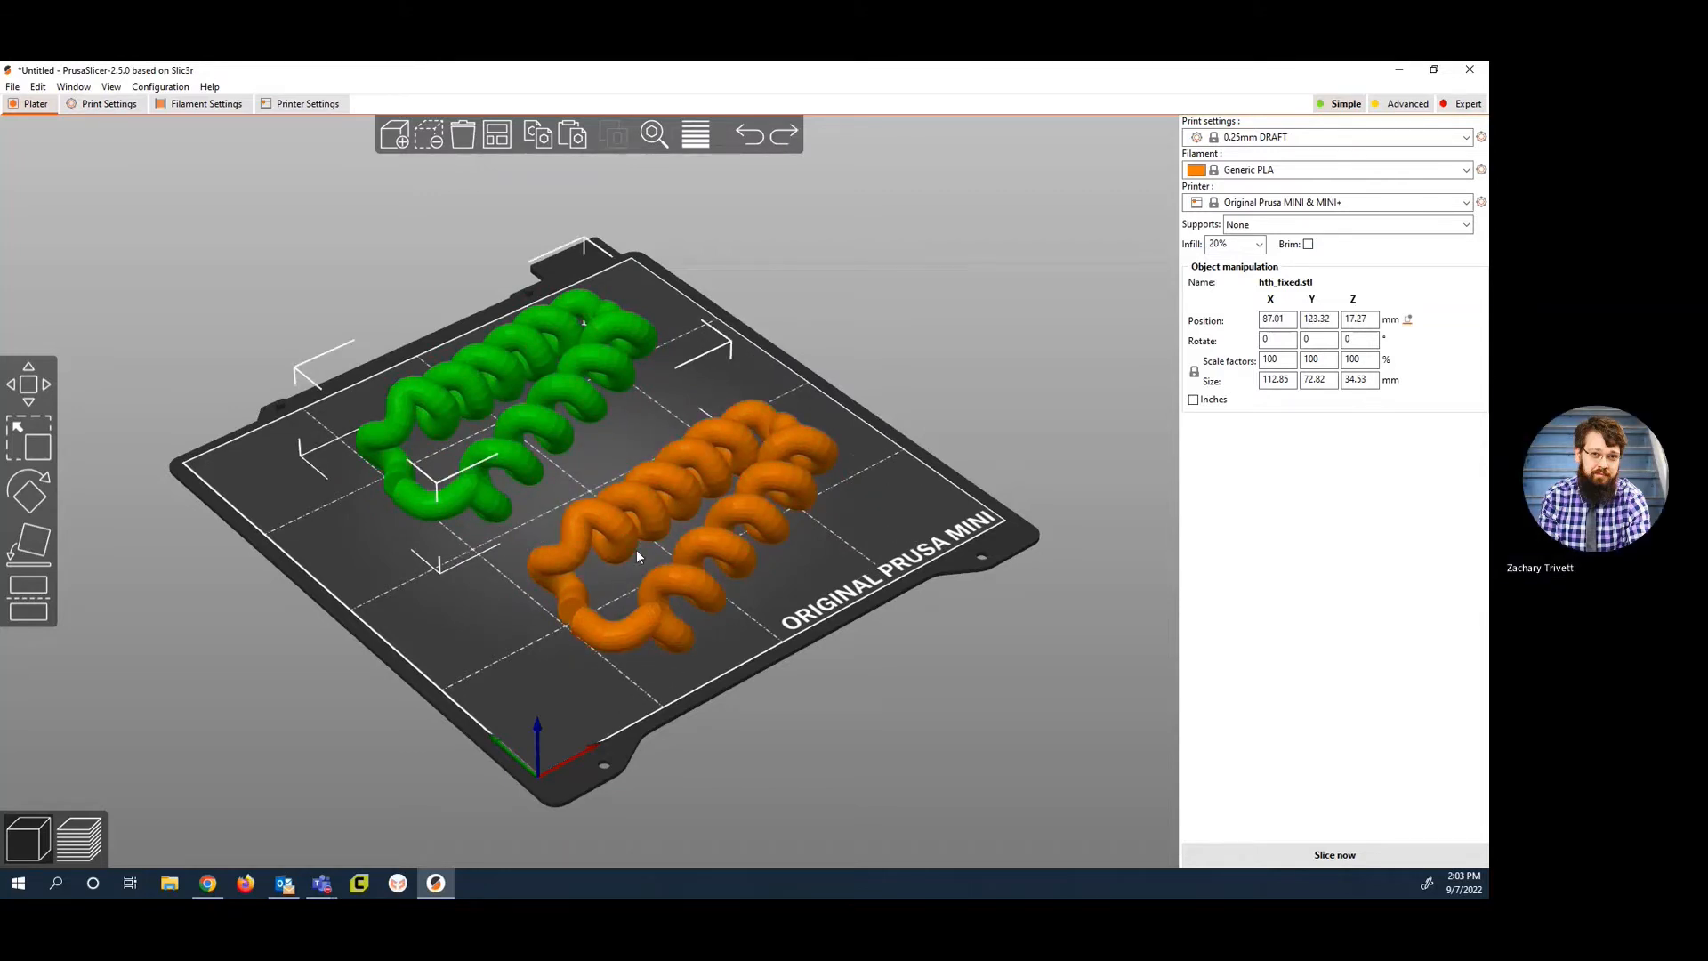
key(ctrl+z)
key(ctrl+z)
key(ctrl+z)
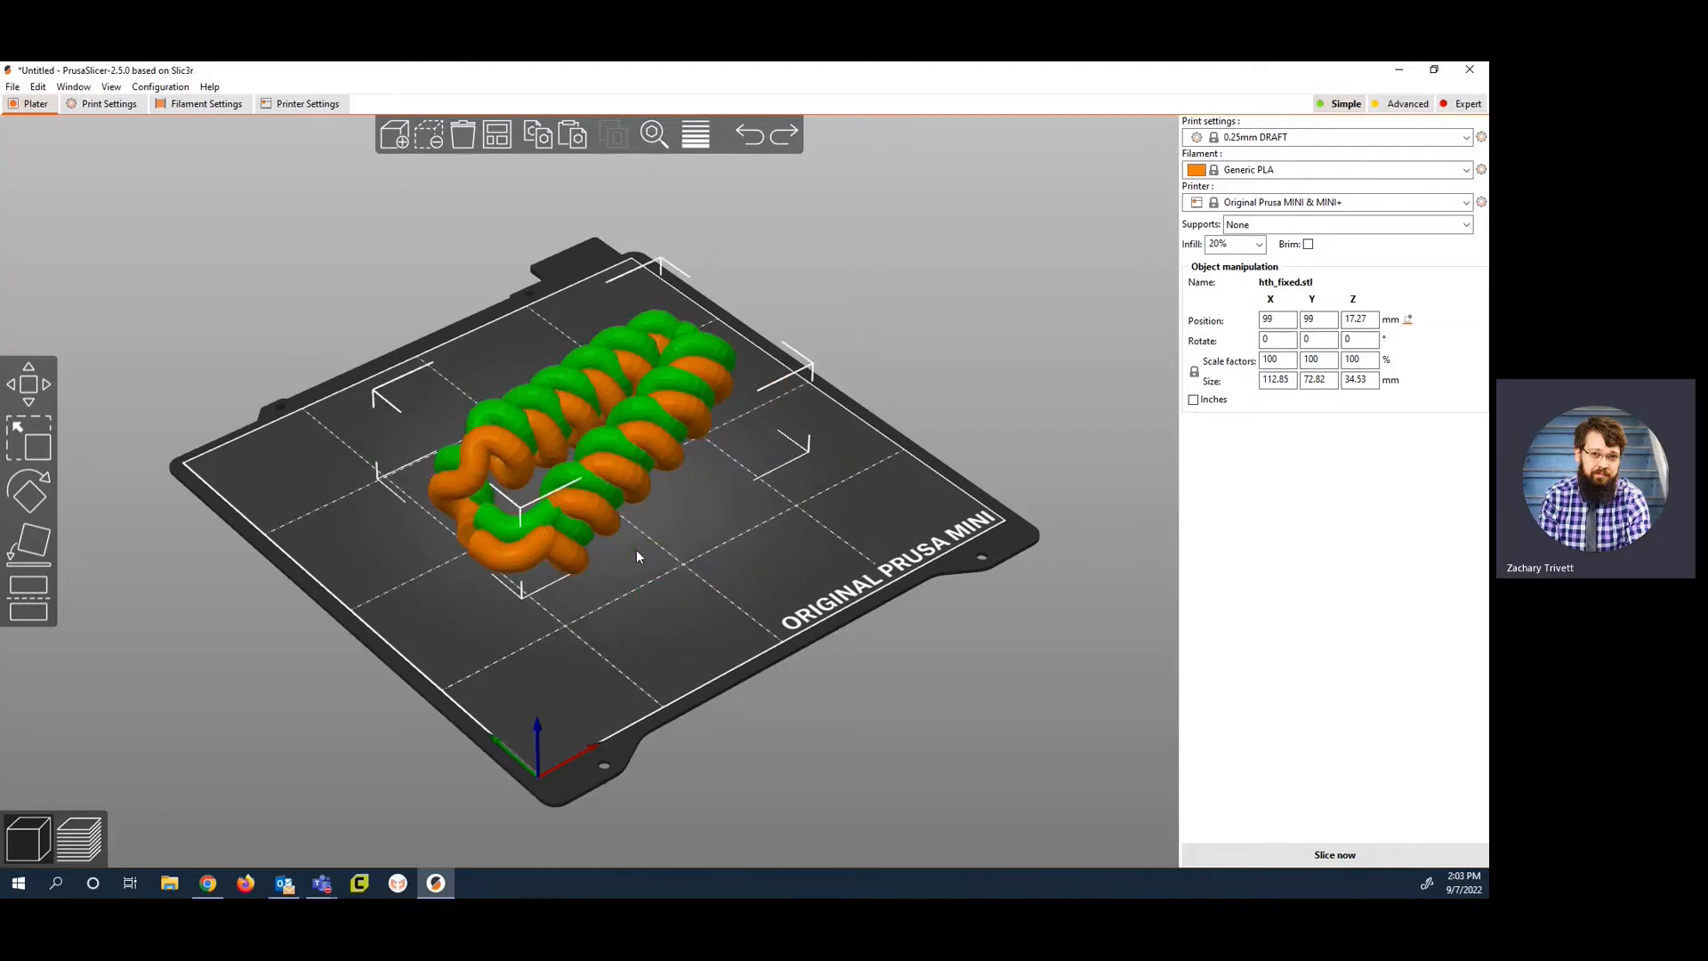
Step: Import the hth_fixed model from the Downloads folder onto the empty print bed
click(394, 135)
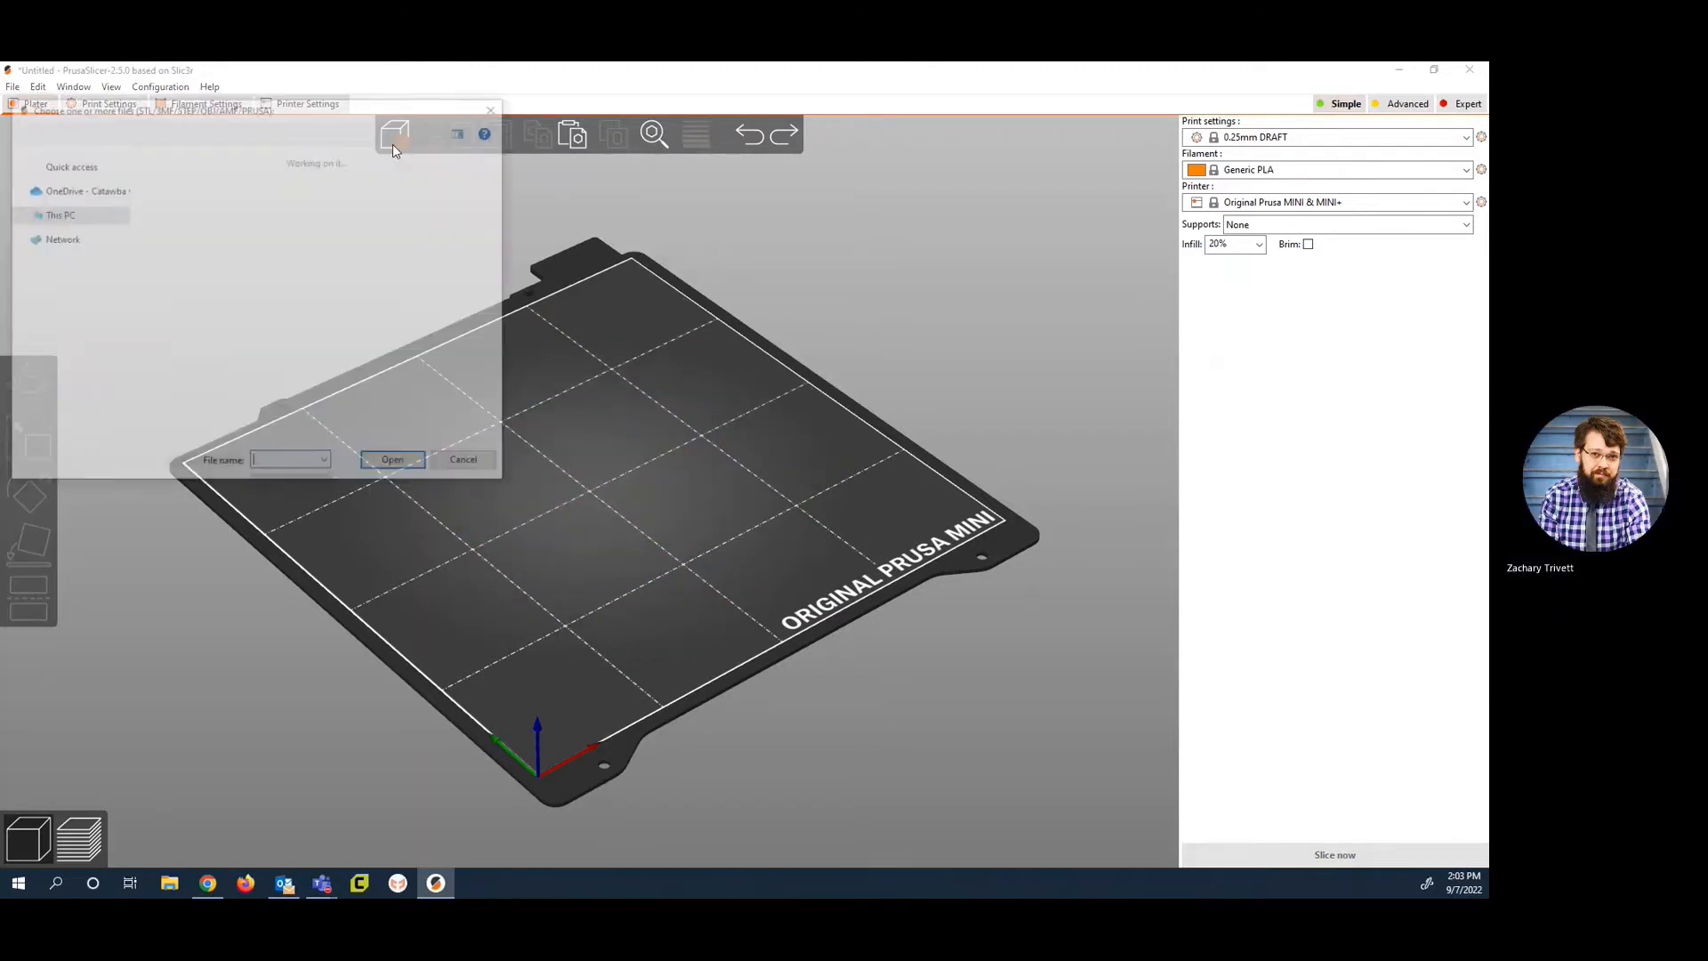
scroll(318, 350, down, 3)
click(298, 349)
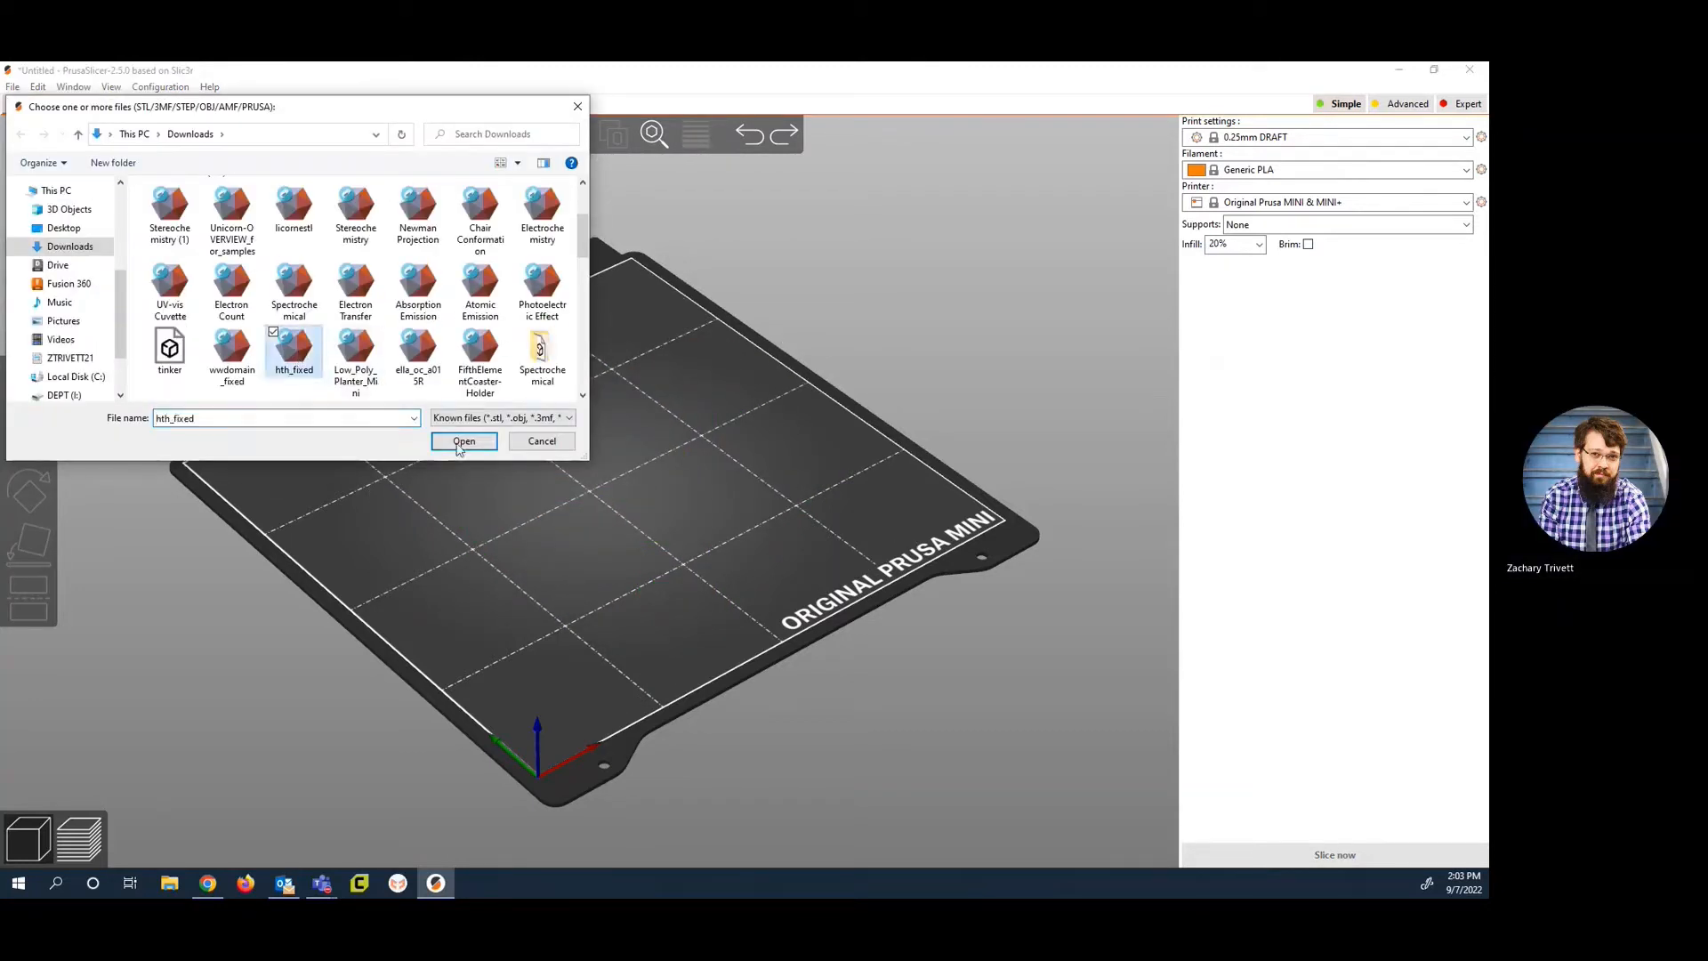
click(458, 440)
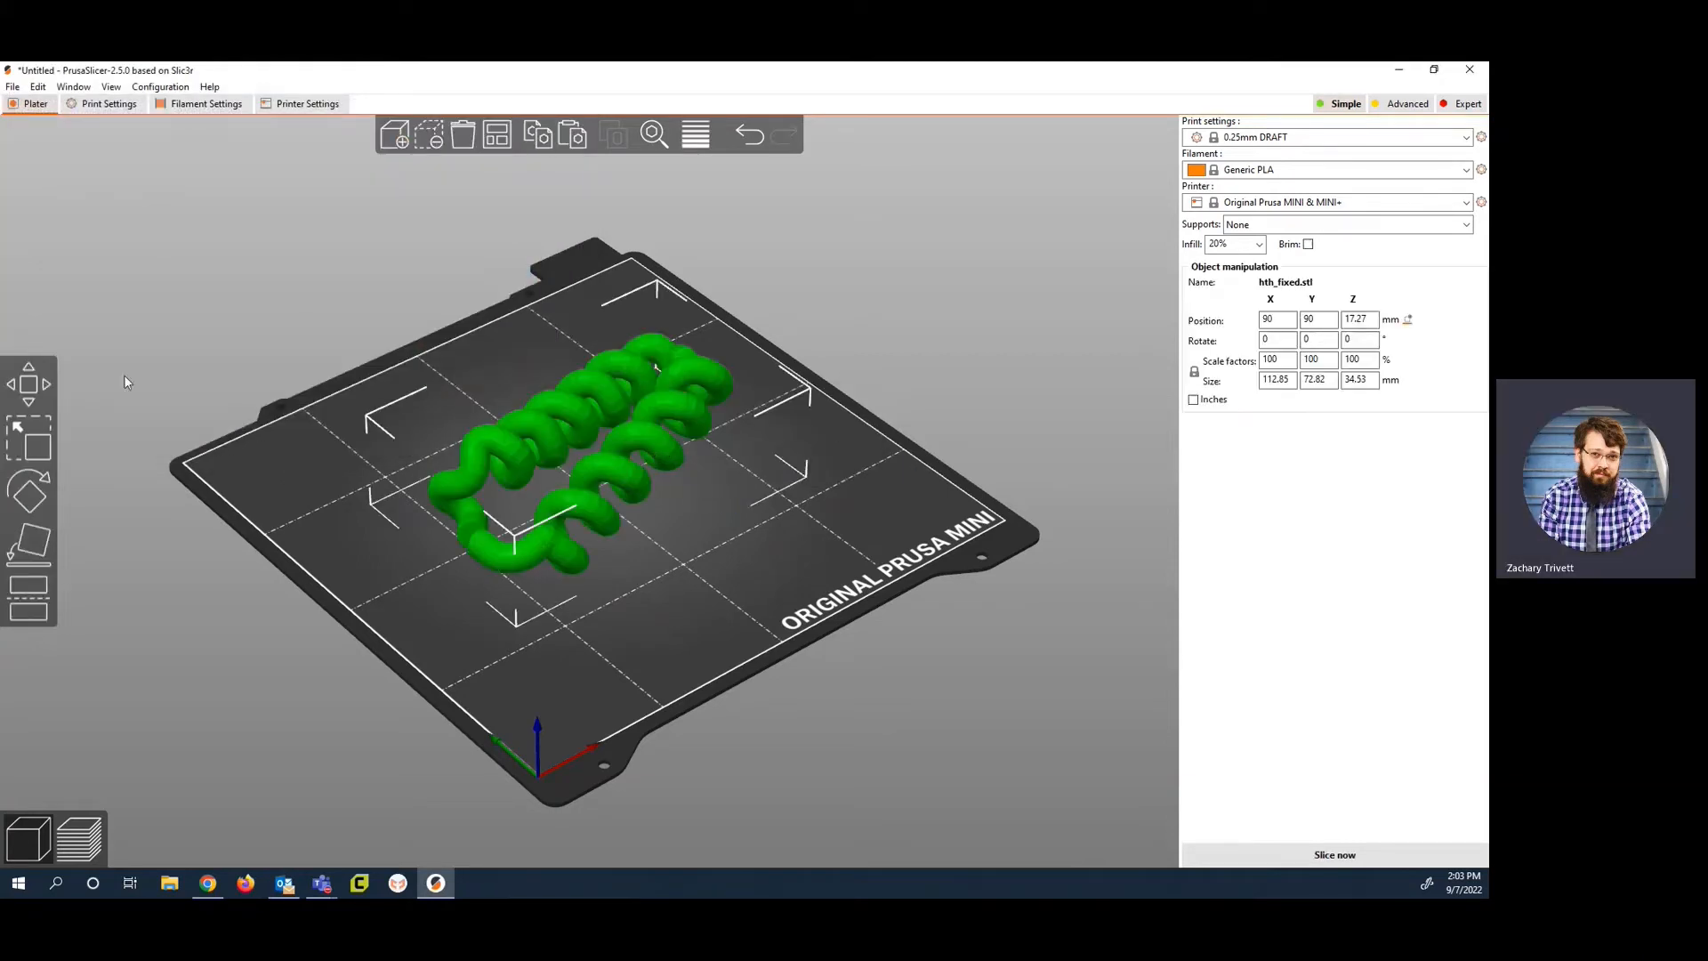
Step: With the Move tool, shift the model past the bed's edge and back inside to about X 76, Y 87 mm
click(33, 386)
drag(633, 457, 528, 499)
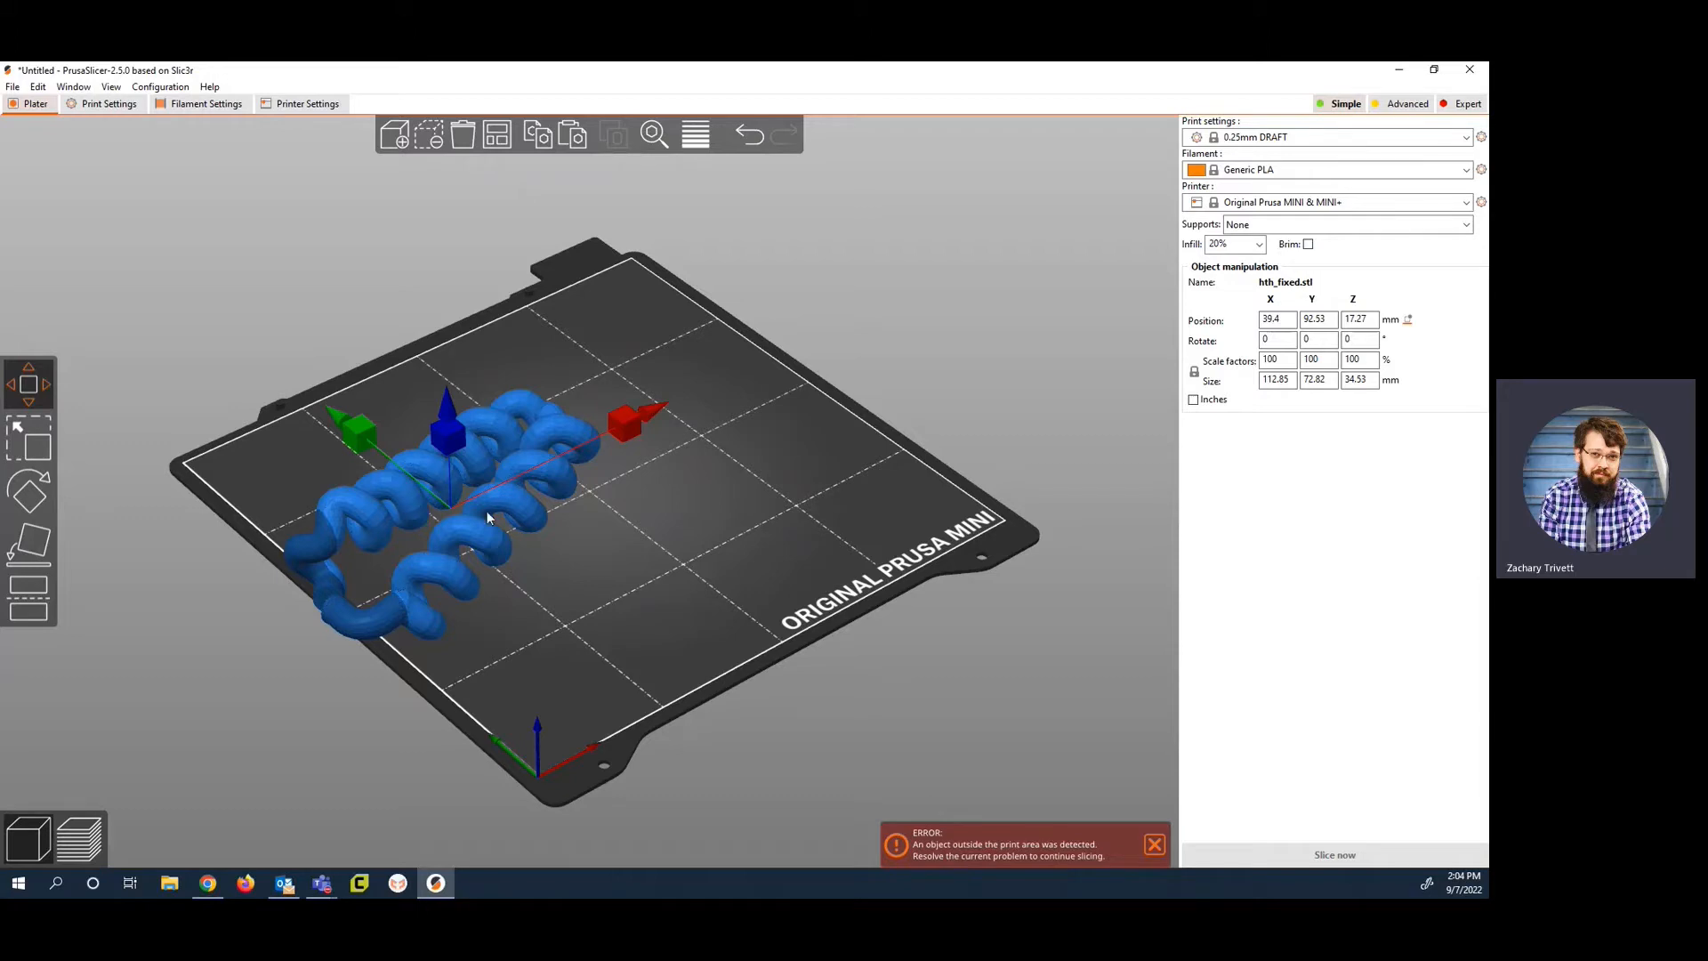
drag(478, 527, 590, 488)
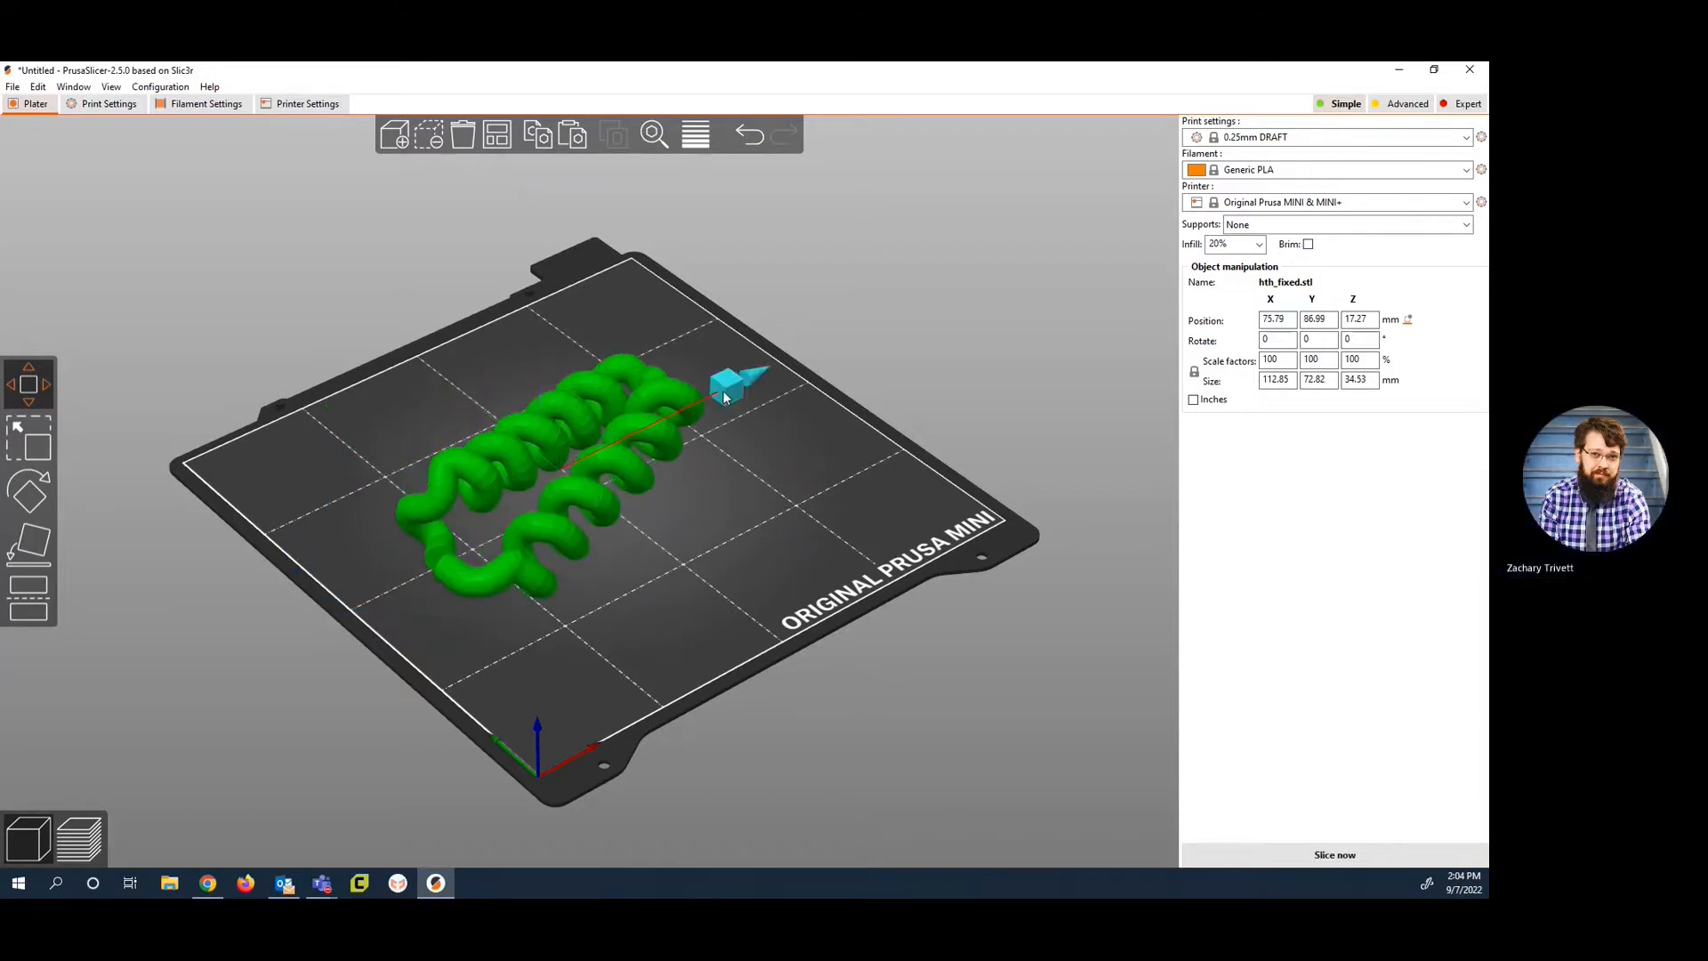
Step: Move the model separately along the X and Y axes to about X 68, Y 54 mm
drag(725, 398, 793, 352)
drag(494, 358, 469, 333)
drag(754, 336, 683, 371)
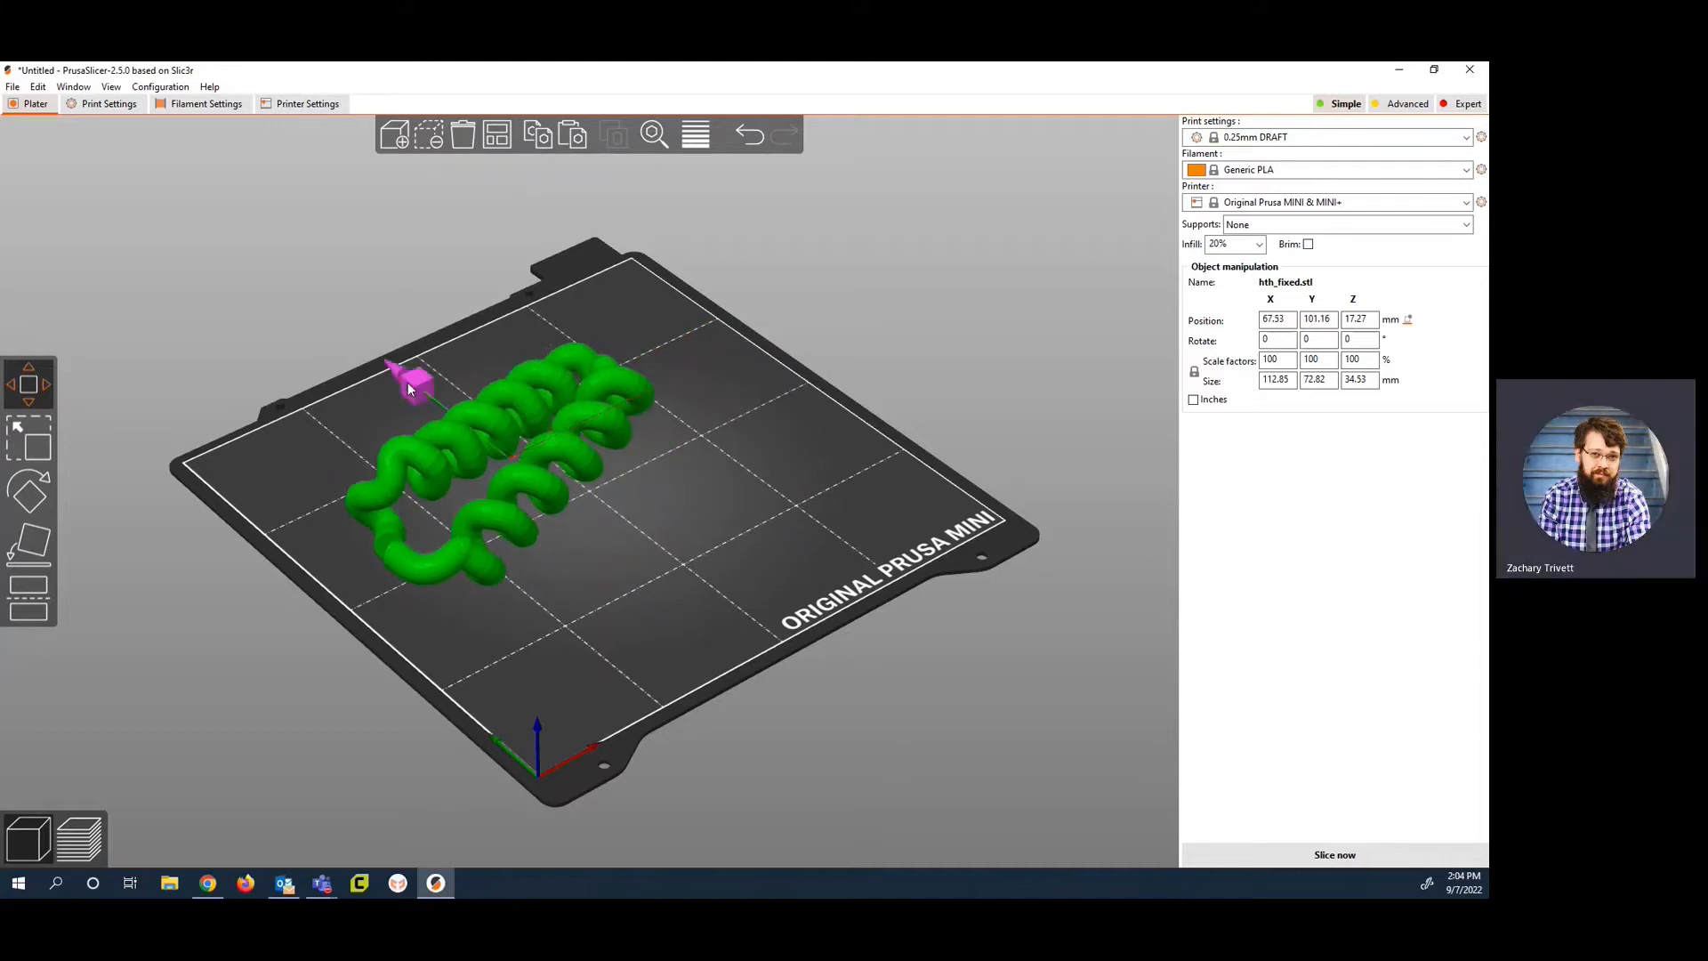
drag(407, 381, 616, 338)
Step: Try to lift the model off the bed along Z, and move it along Y to about 72 mm
drag(610, 464, 609, 333)
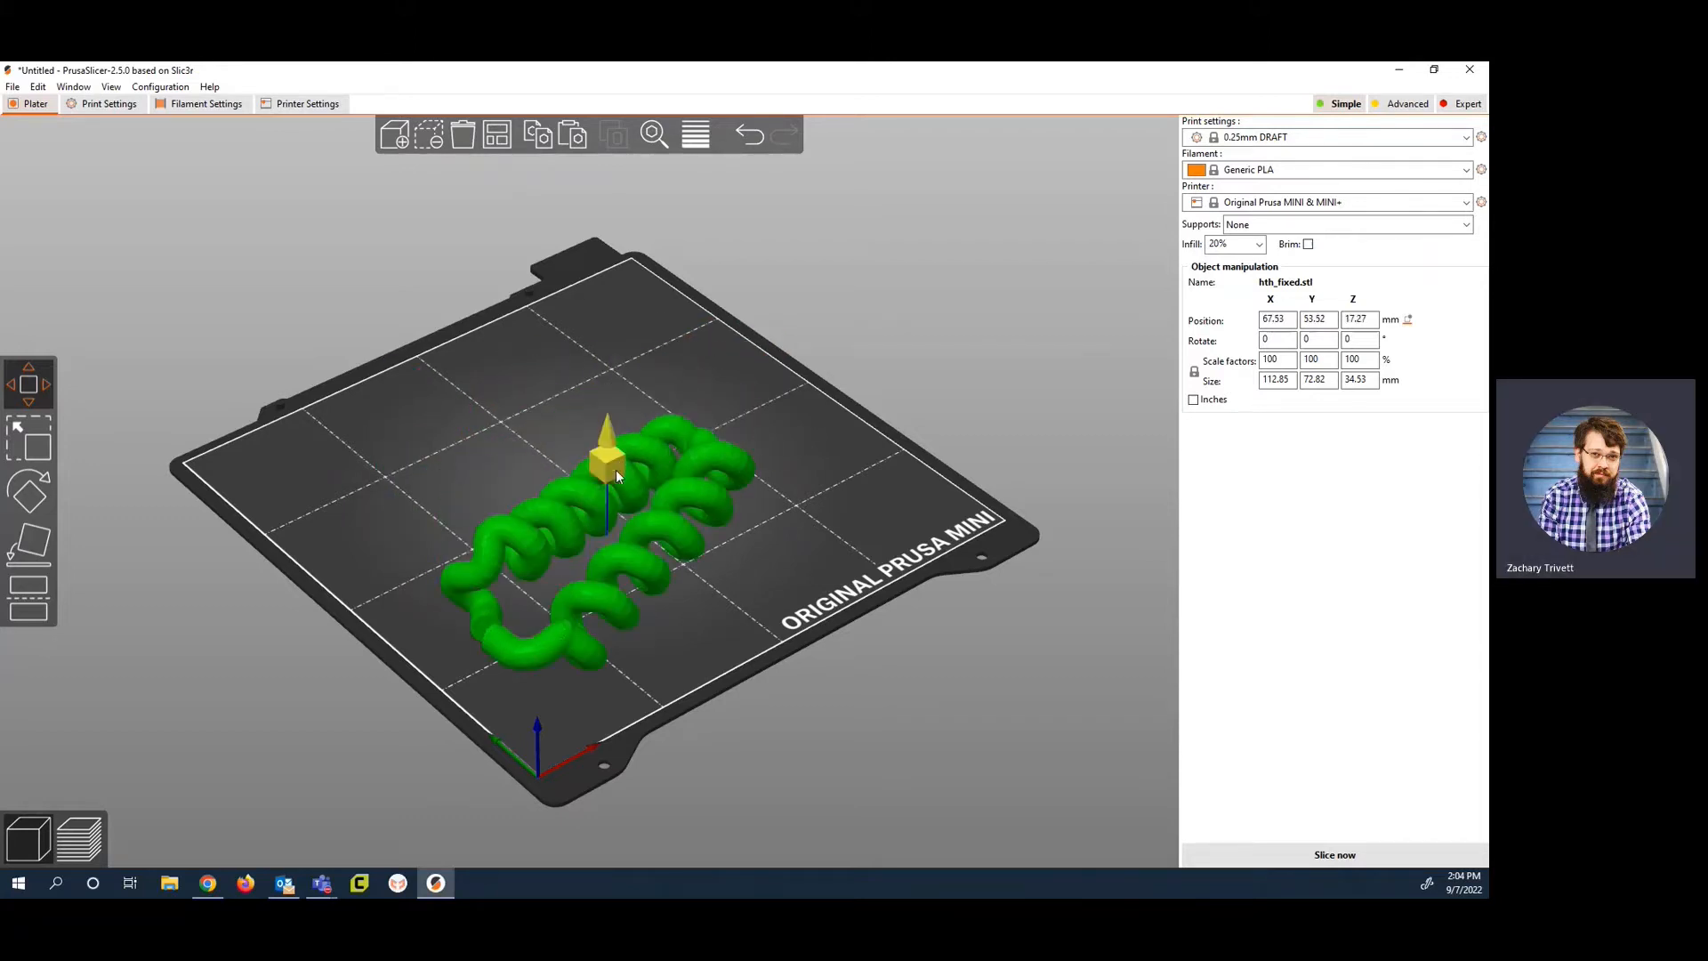
drag(616, 469, 616, 347)
drag(606, 462, 610, 338)
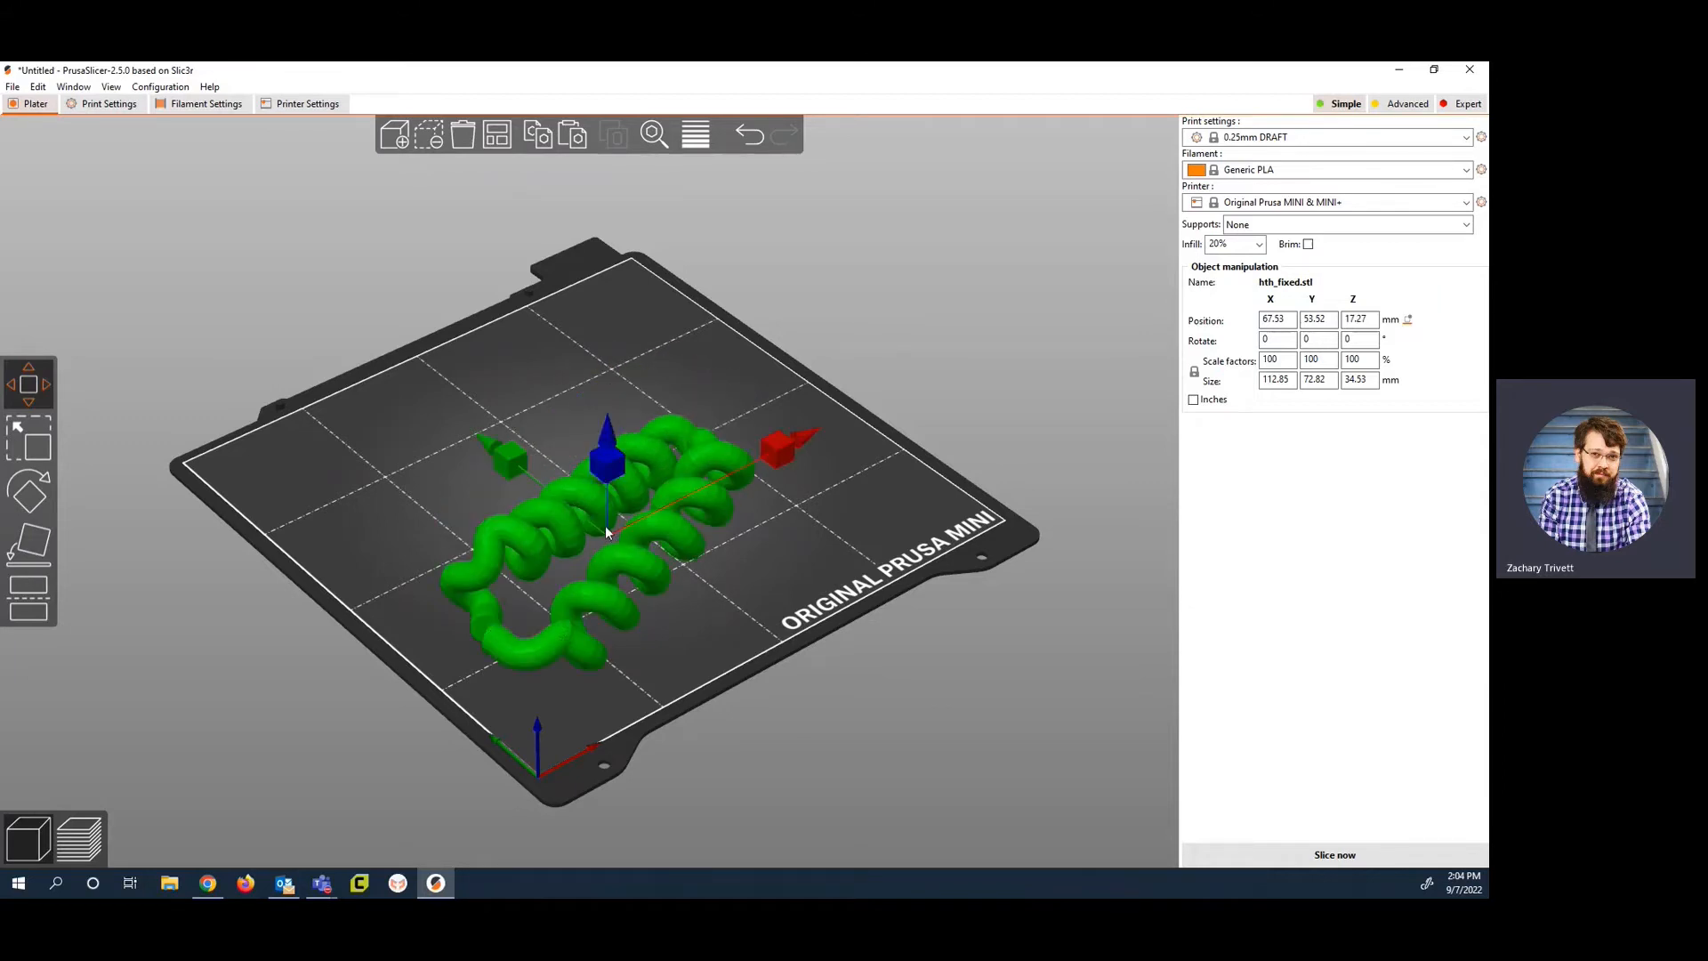
drag(608, 470, 609, 388)
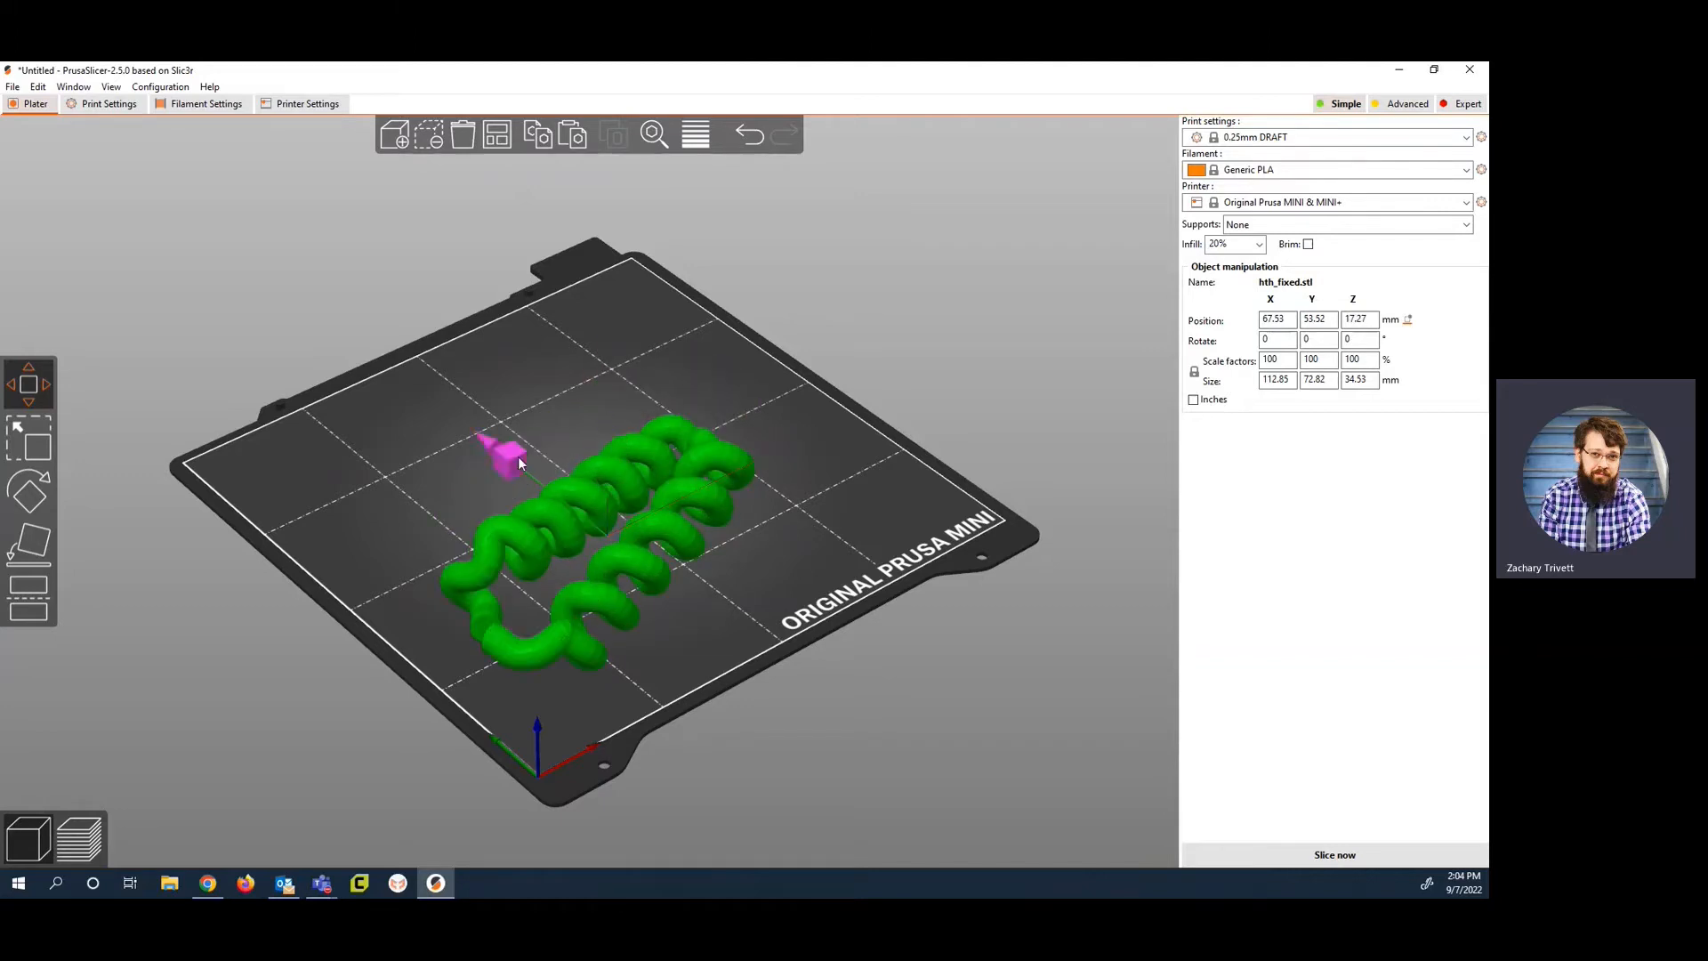
drag(518, 457, 474, 430)
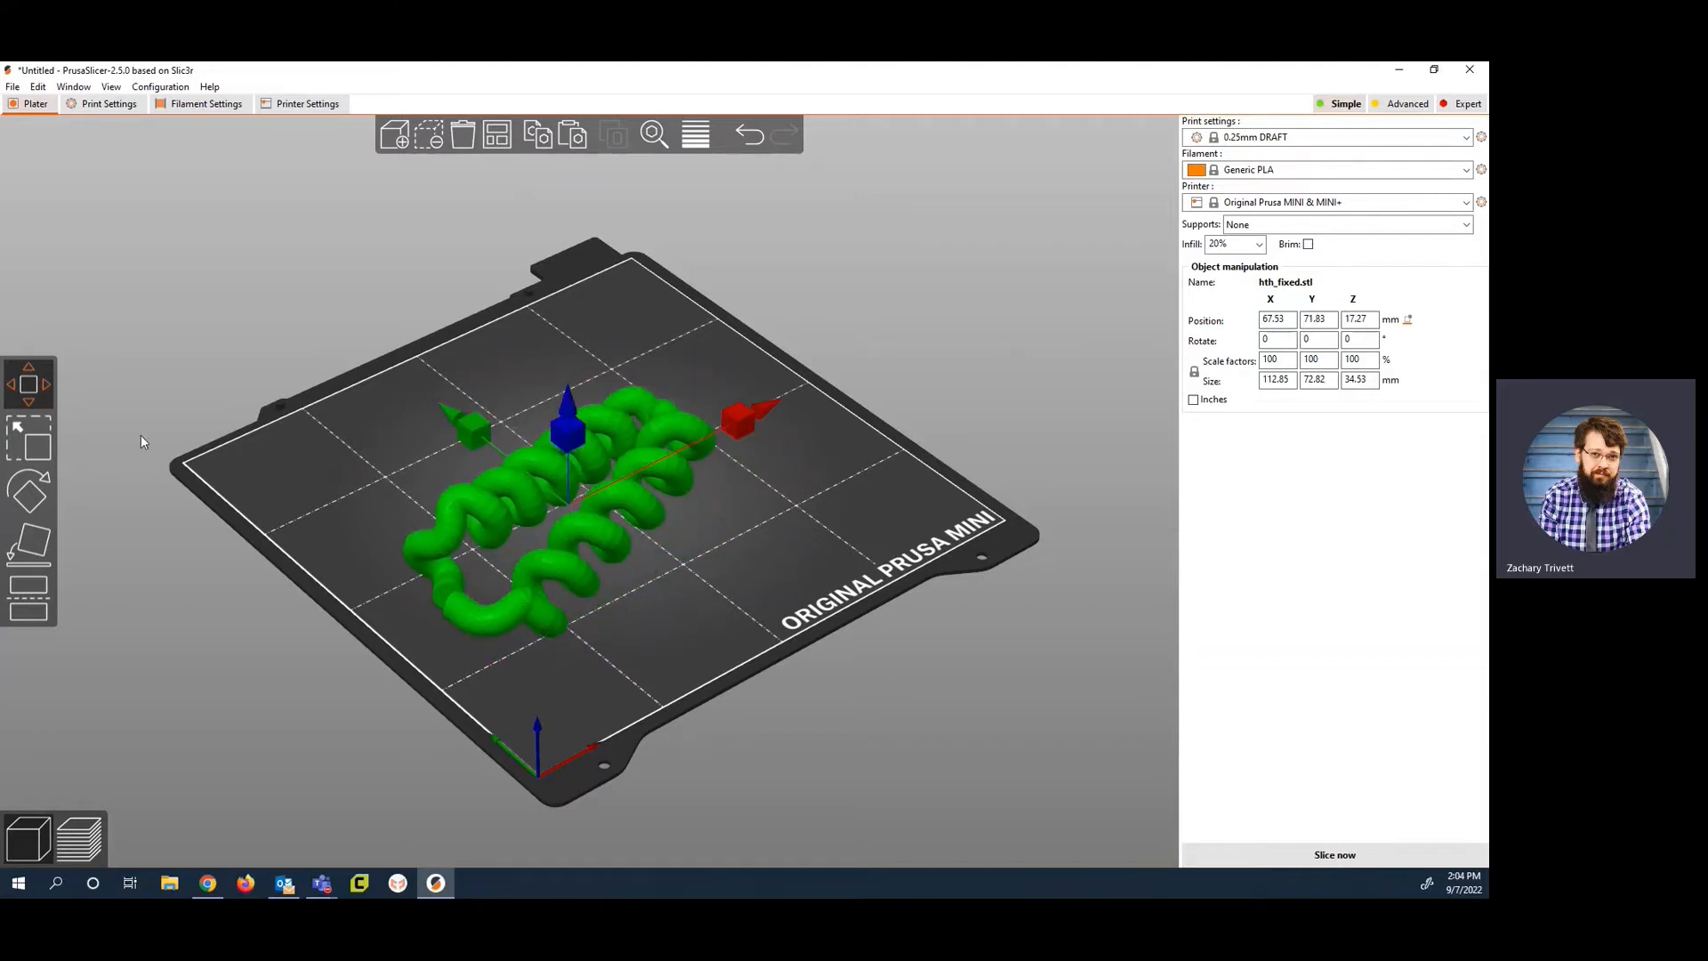
Step: Scale the model to about 107% in X, 162% in Y and 180% in Z, and undo the Y and Z scaling
click(37, 445)
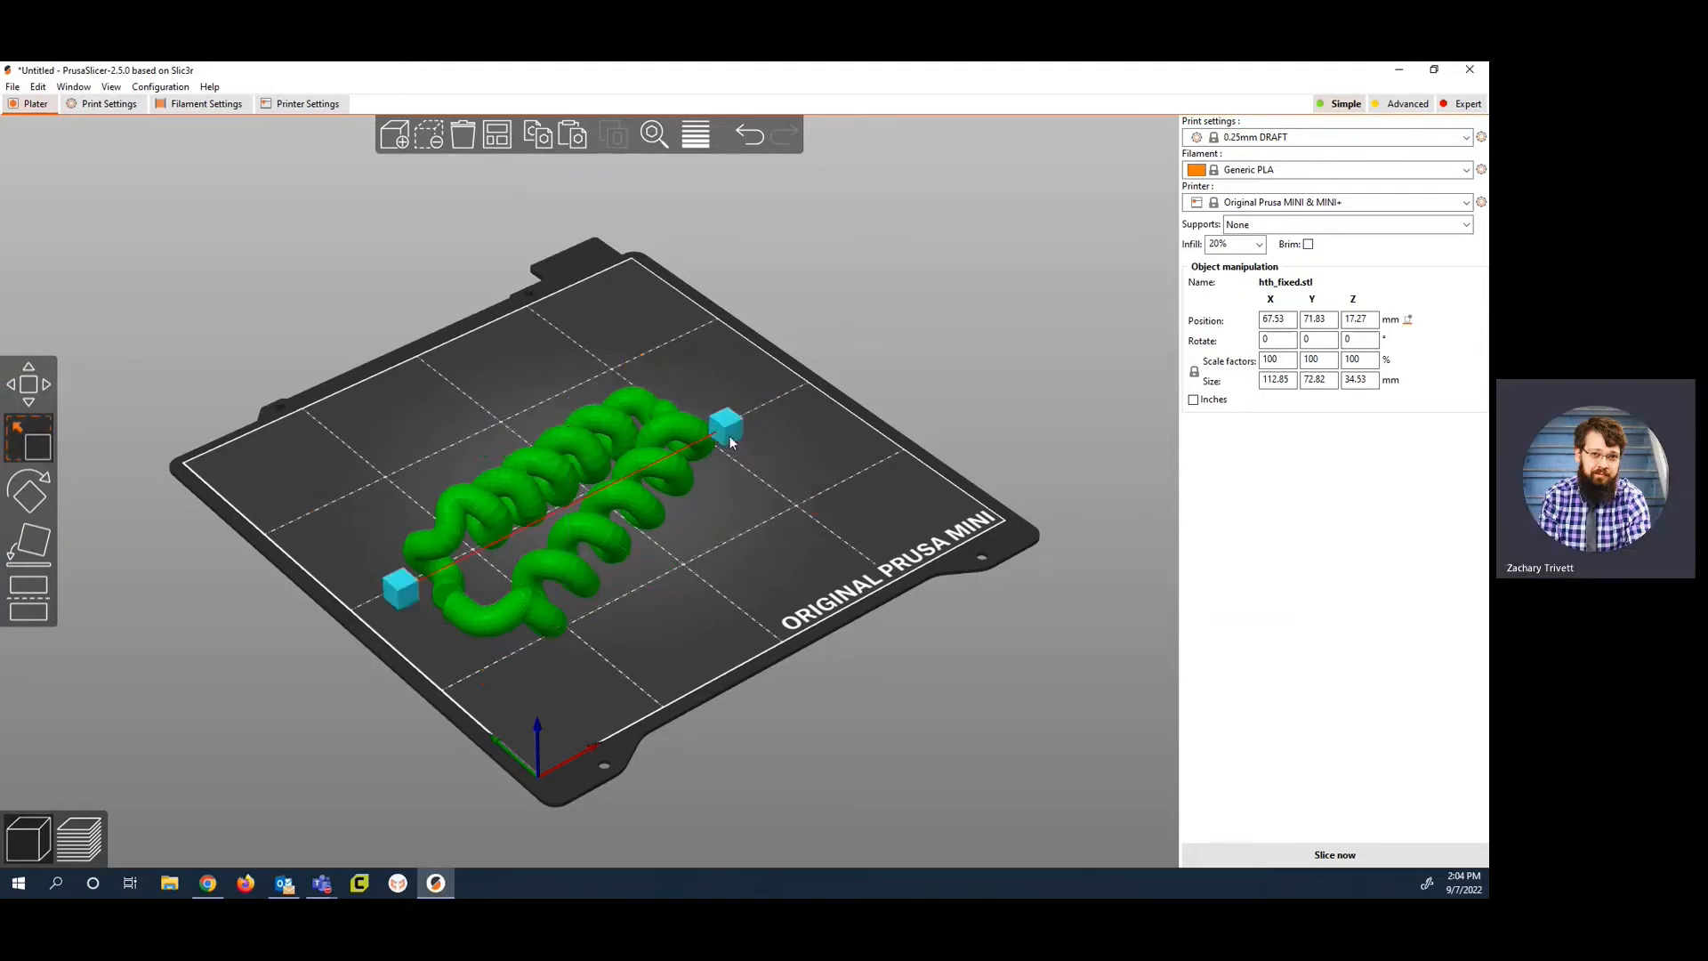
mouse_move(722, 429)
mouse_down()
mouse_move(805, 381)
mouse_move(727, 424)
mouse_up()
drag(491, 445, 393, 368)
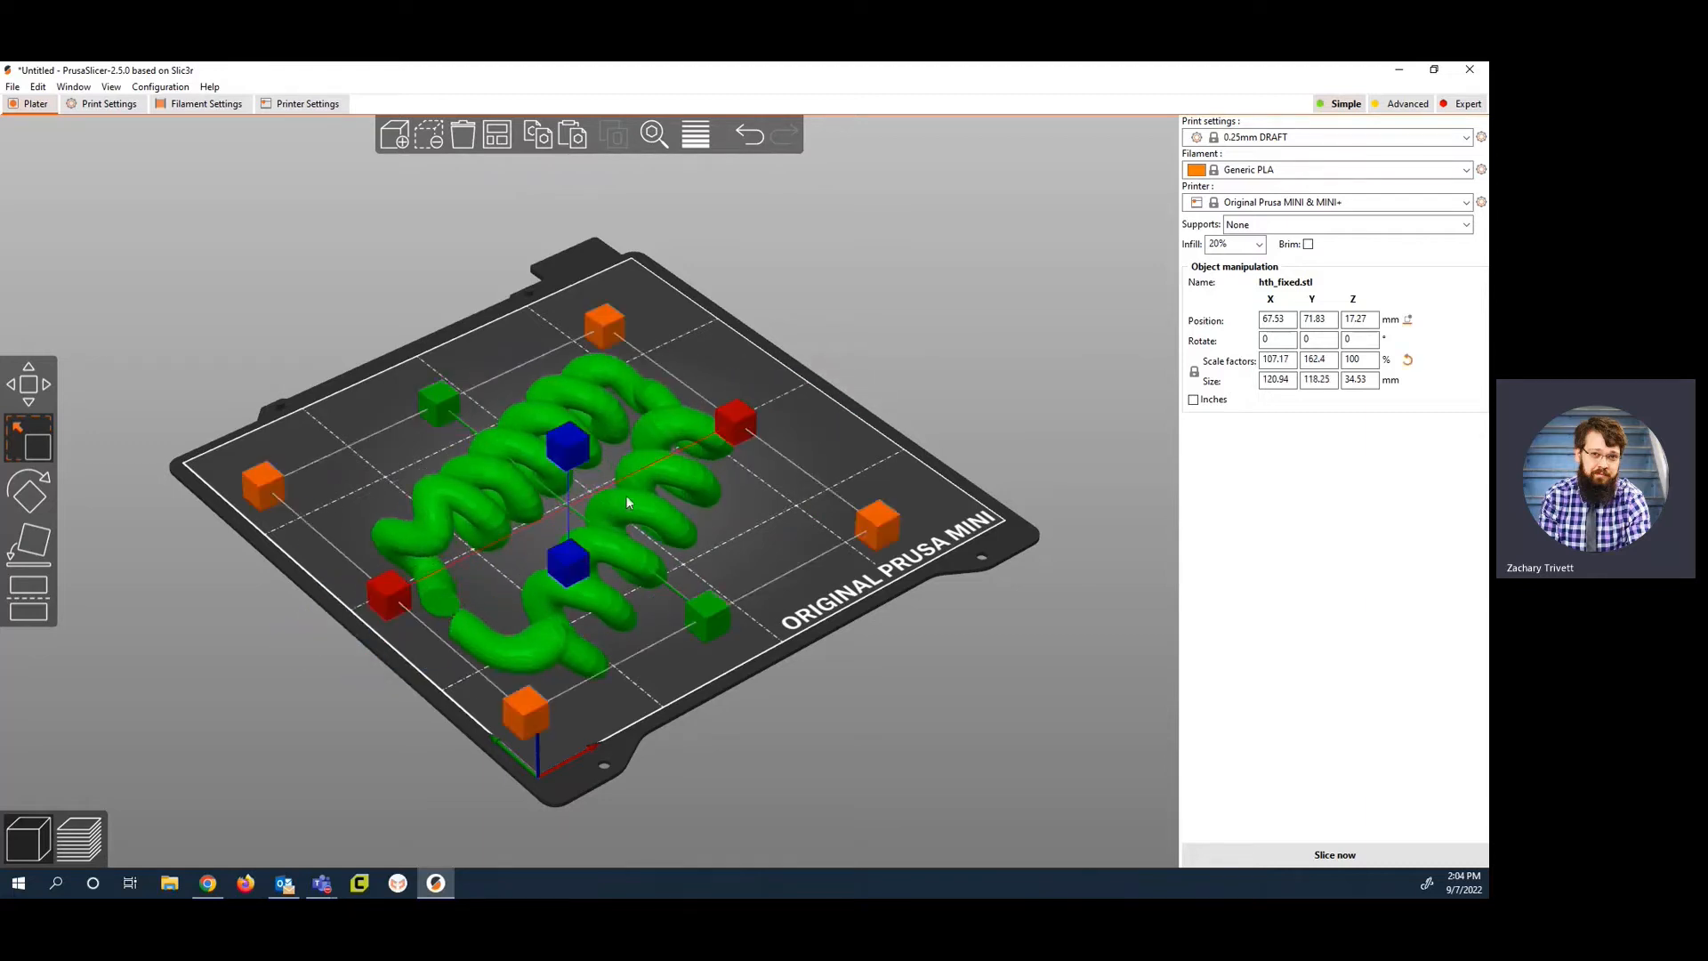
drag(560, 443, 563, 393)
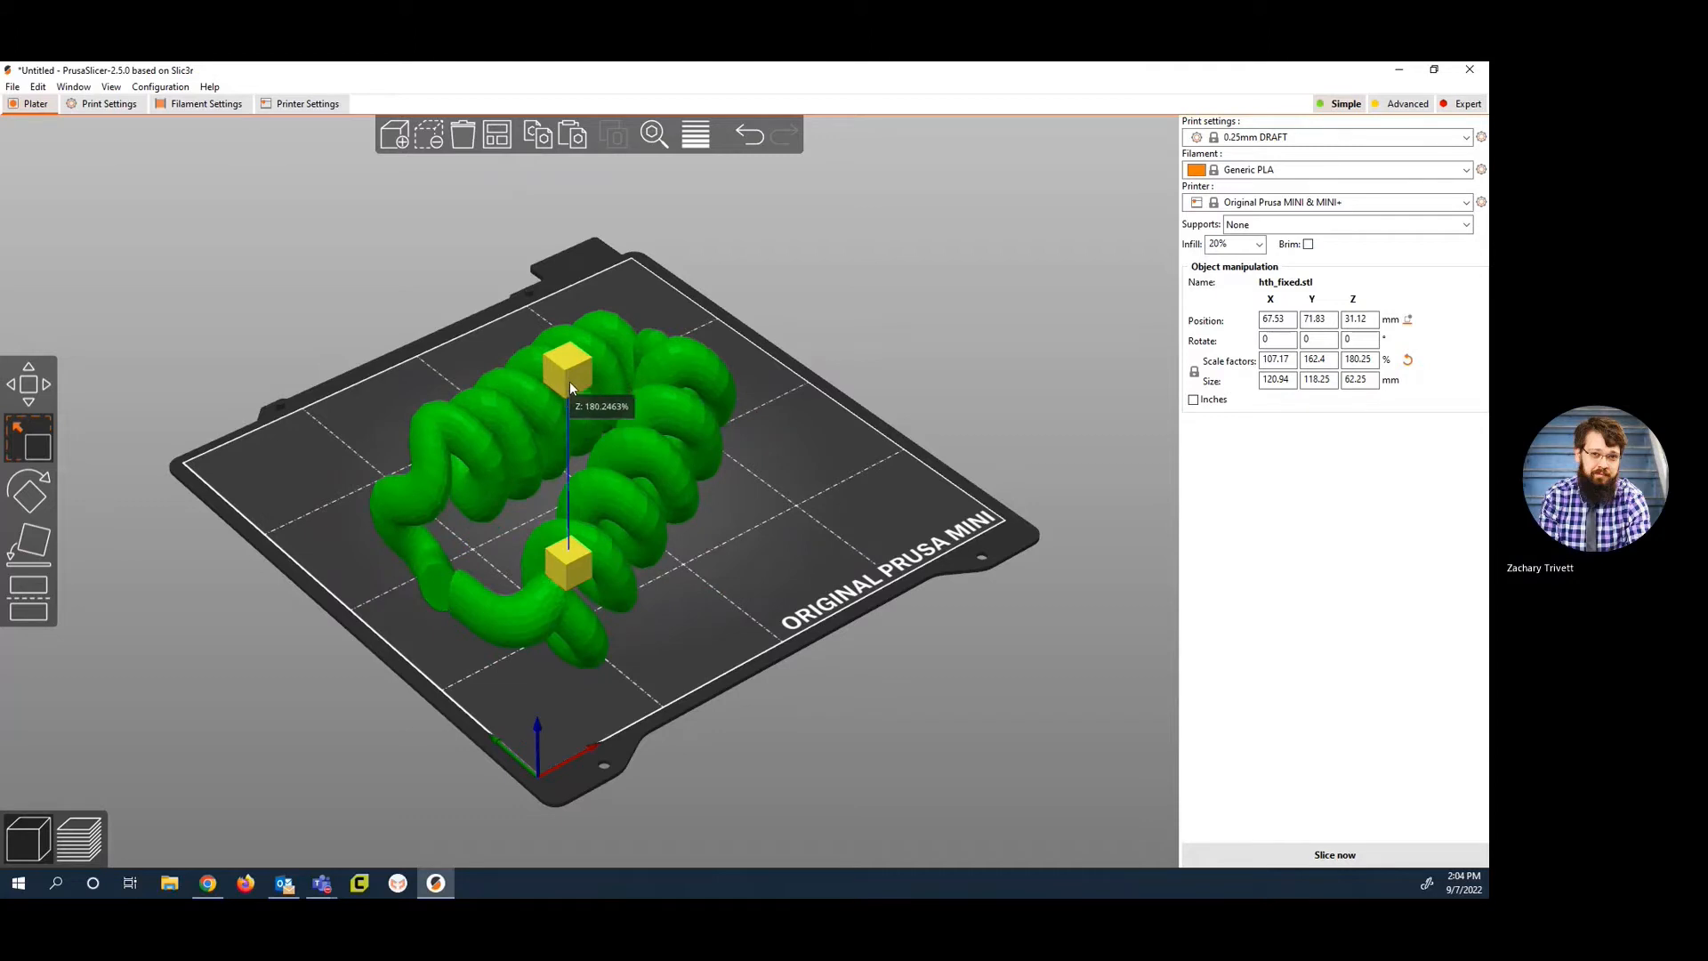
key(ctrl+z)
key(ctrl+z)
Step: Enlarge the model from a corner to about 128% in X and 119% in Y and Z, and move it inside the print area
mouse_move(826, 485)
mouse_down()
mouse_move(923, 490)
mouse_move(797, 492)
mouse_move(858, 480)
mouse_up()
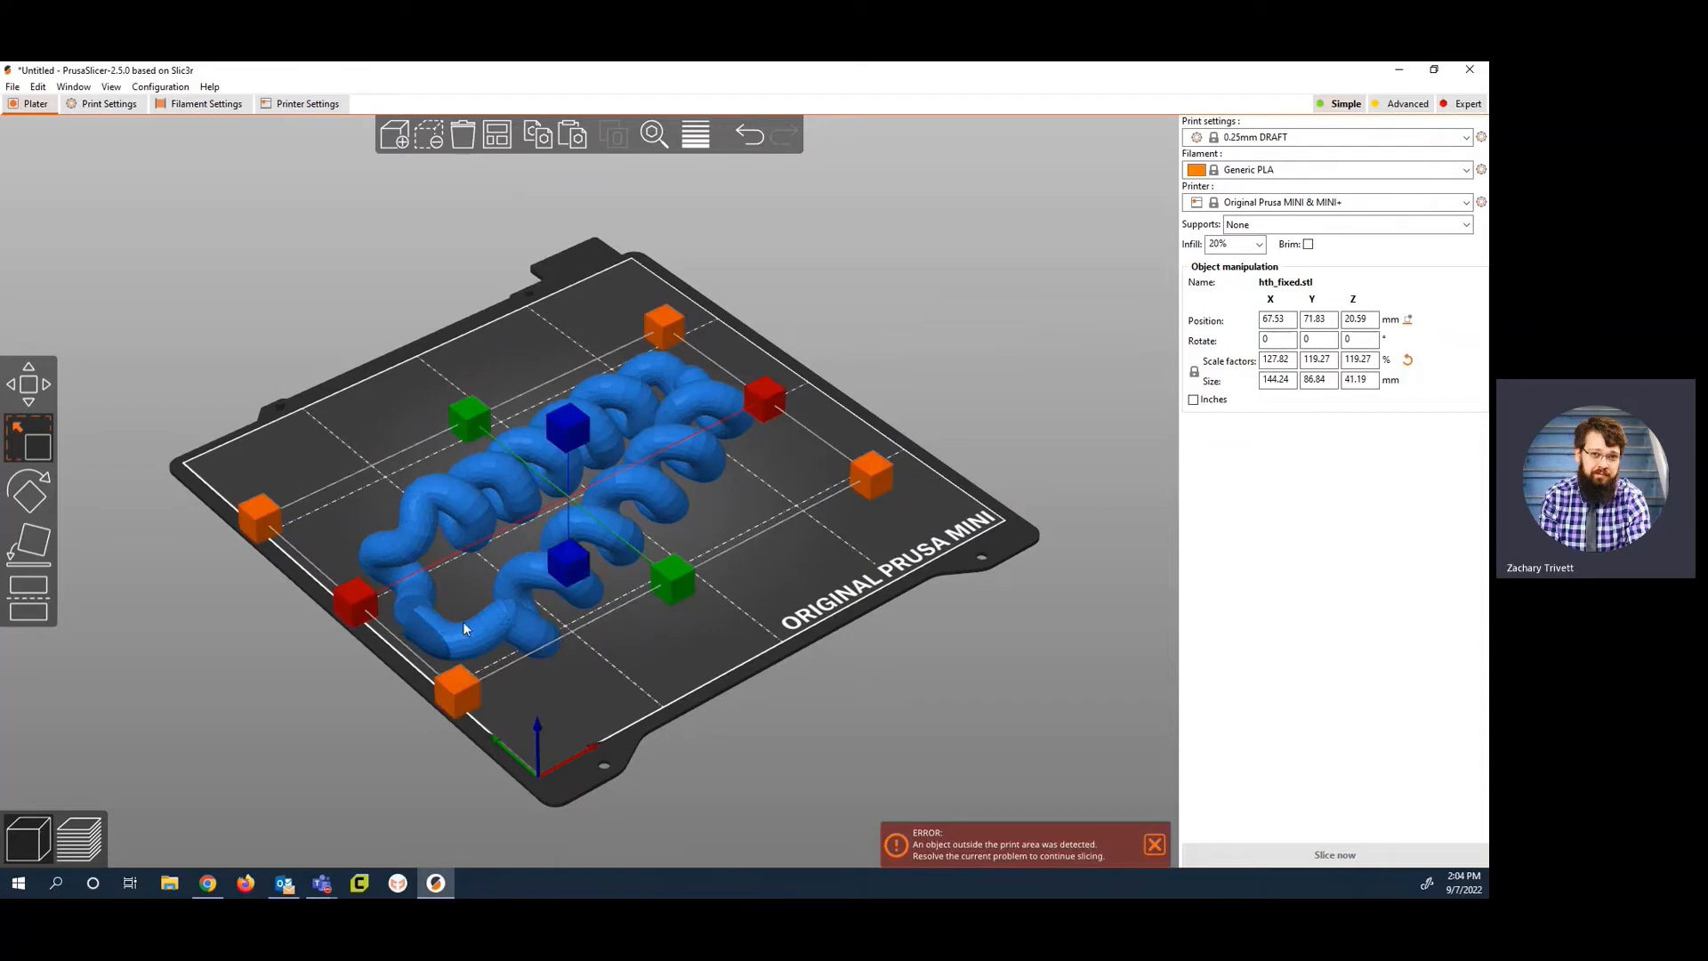
drag(473, 621, 491, 588)
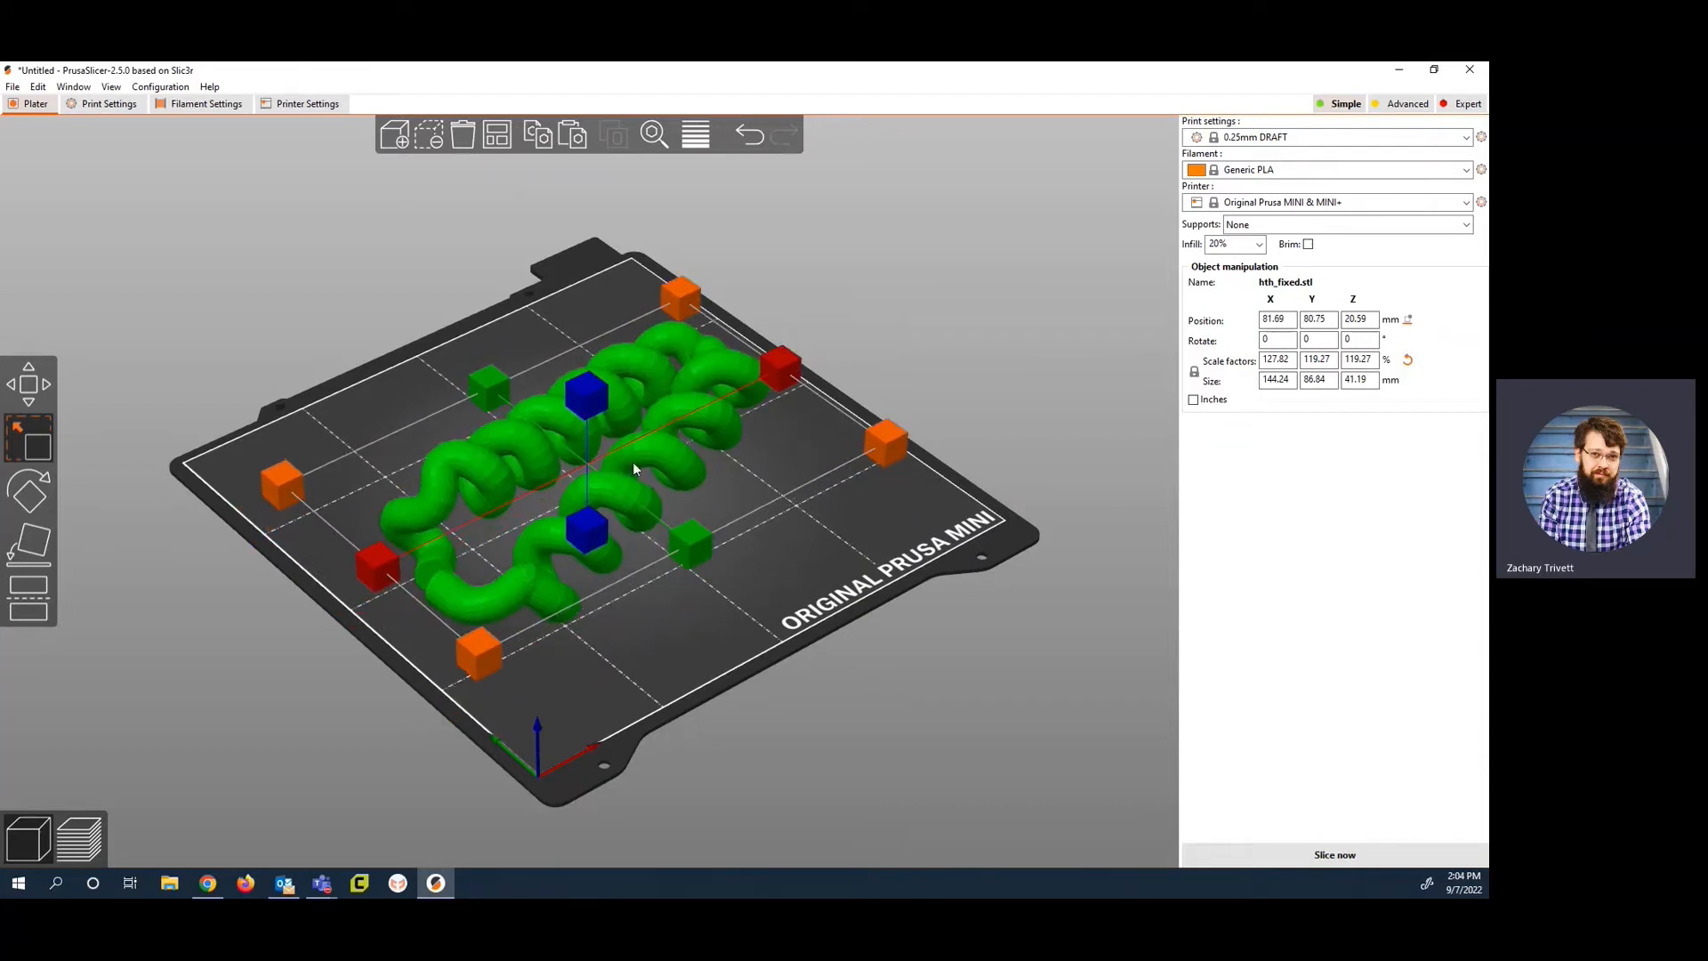
Step: Set the model's scale factors to 150% on all axes
click(1292, 360)
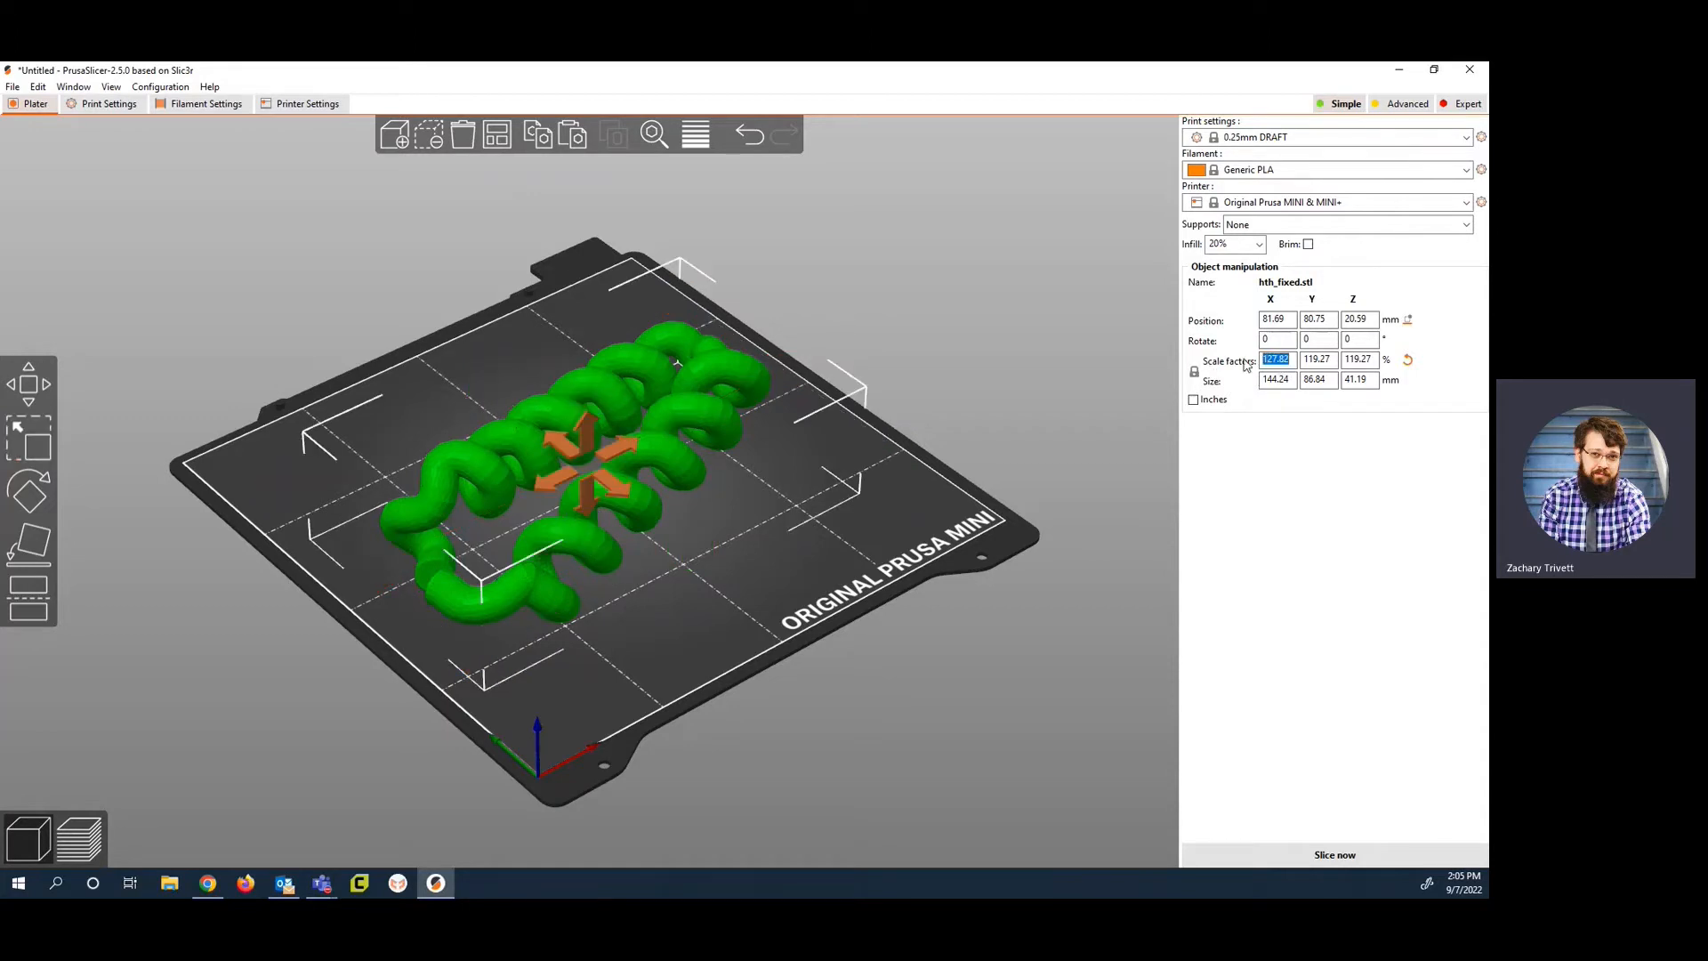
text(150)
key(Return)
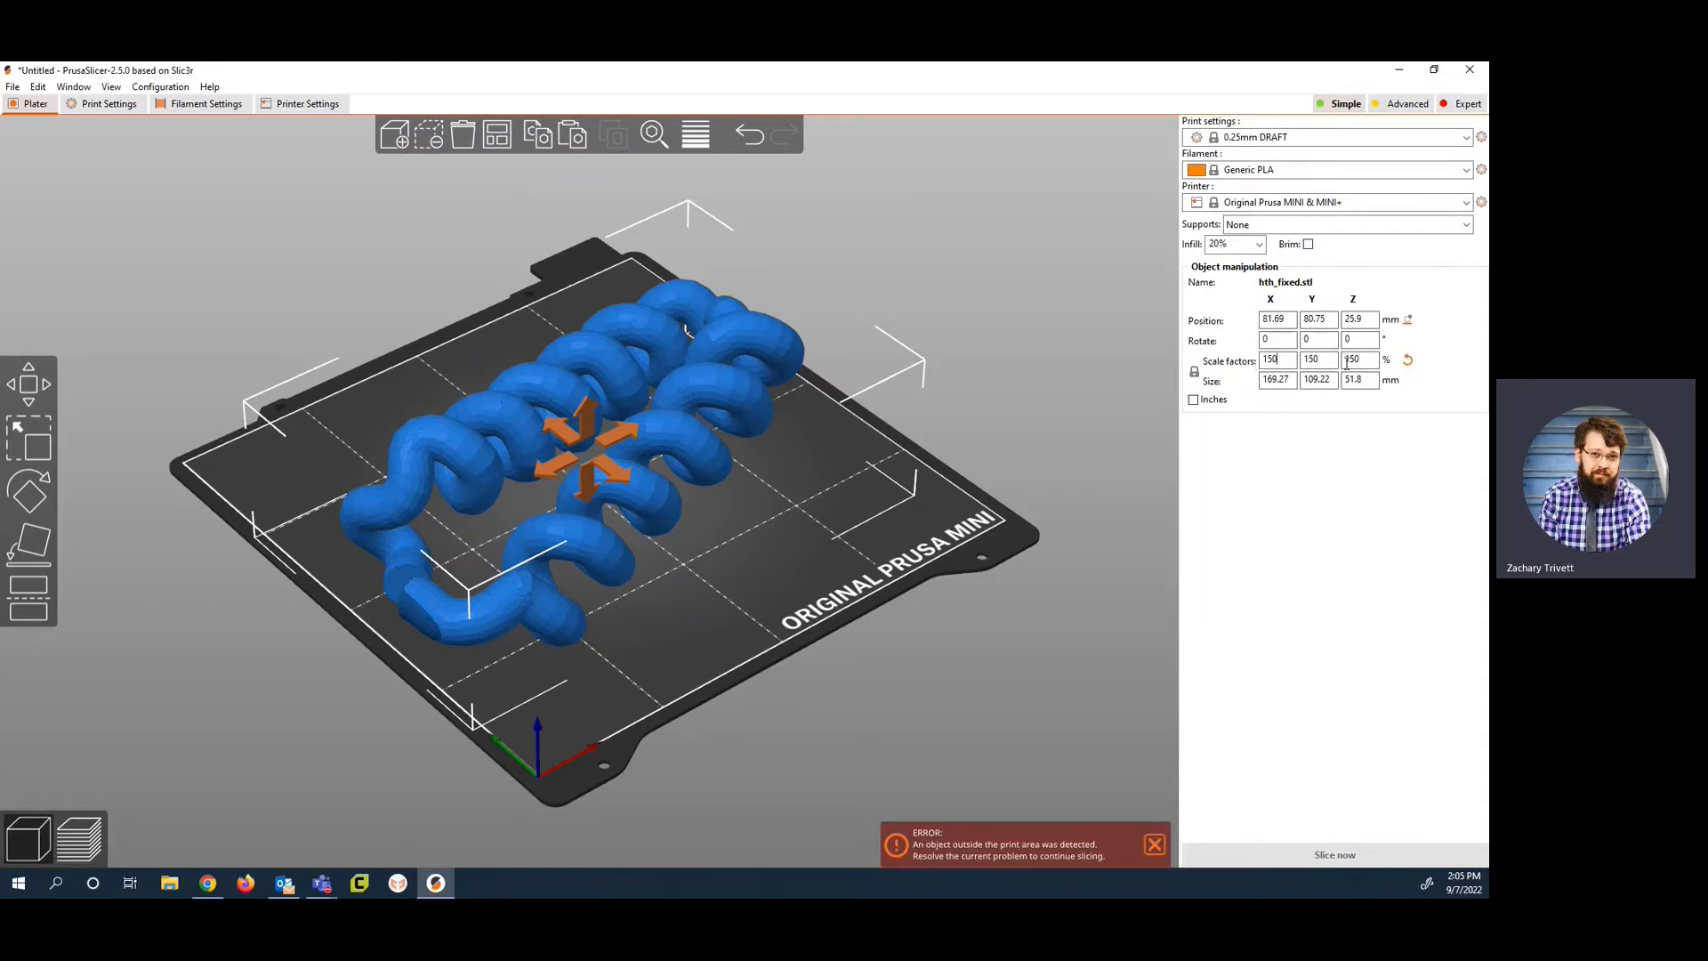
Step: Unlock proportional scaling and set only the X scale factor to 100%
click(1194, 371)
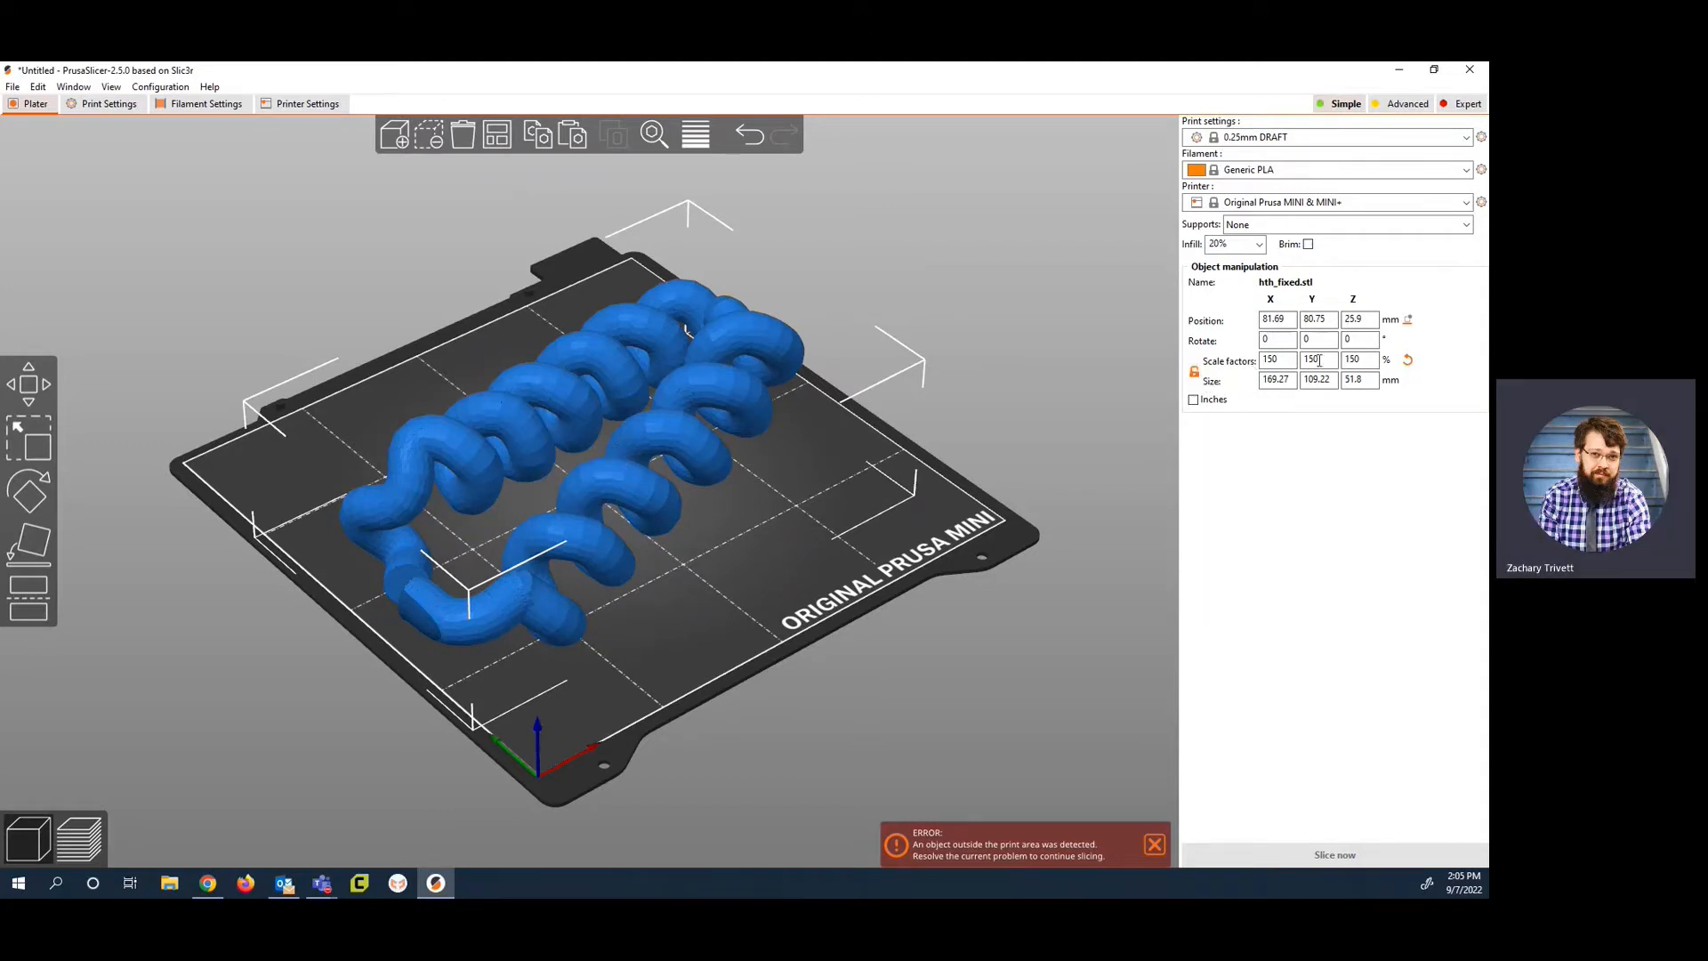
click(1276, 359)
text(100)
key(Return)
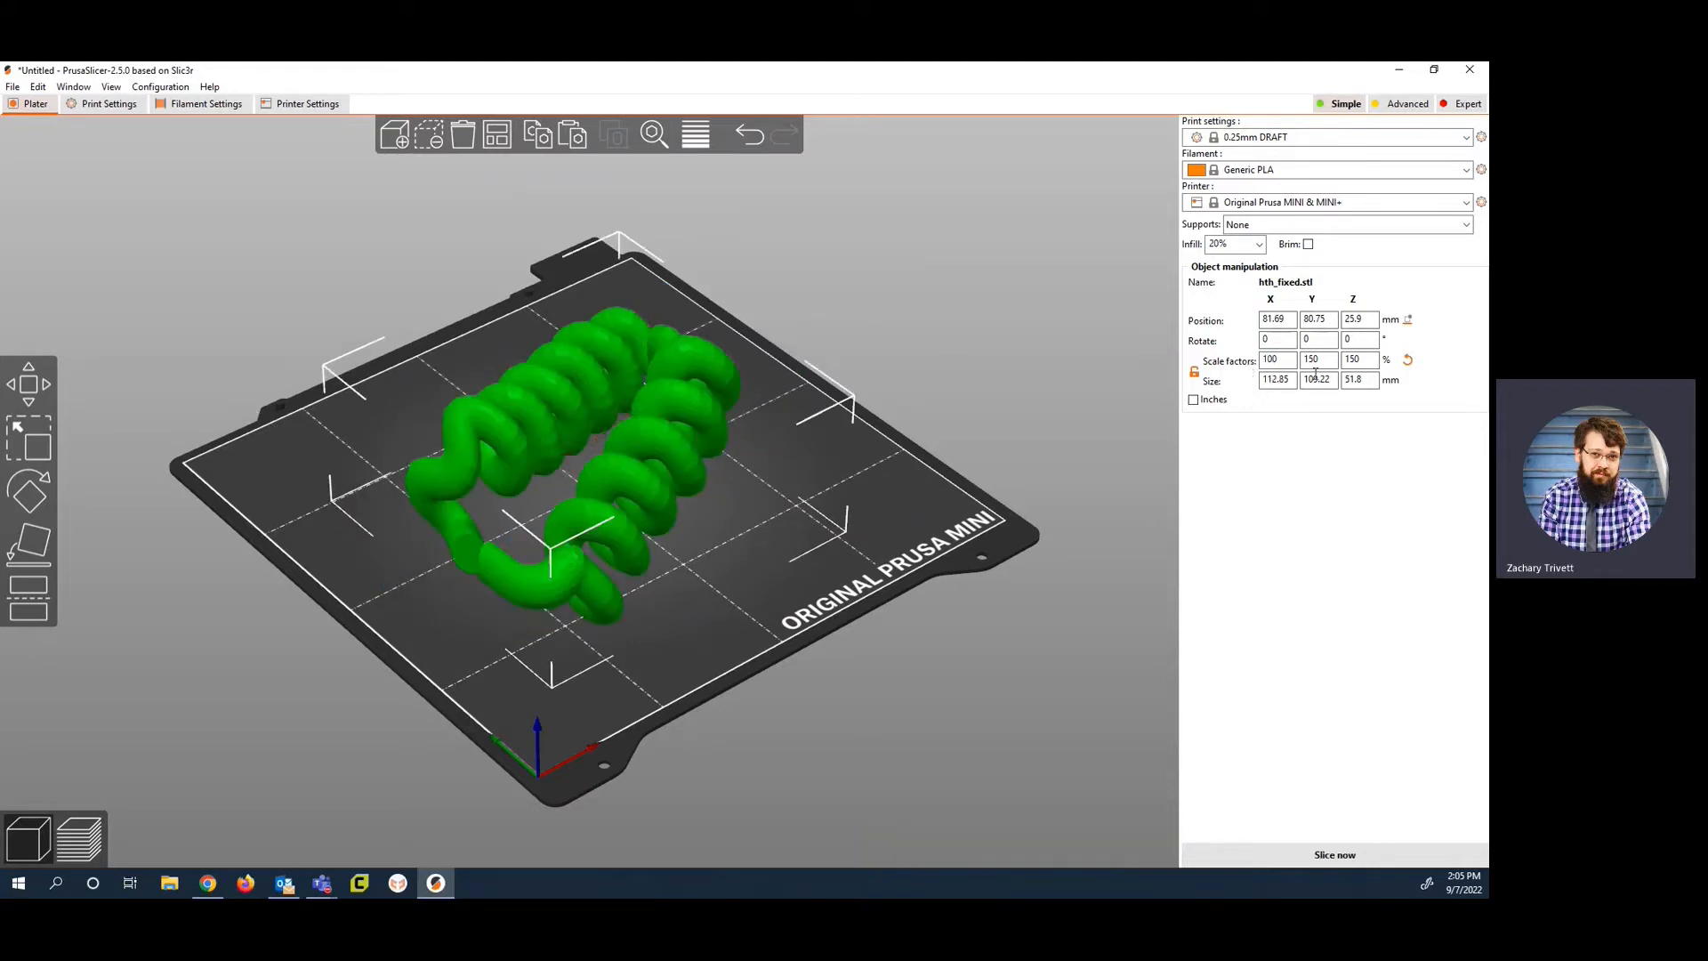
Step: Set the model's X size to 100 mm
click(1272, 379)
click(1272, 380)
text(100)
key(Return)
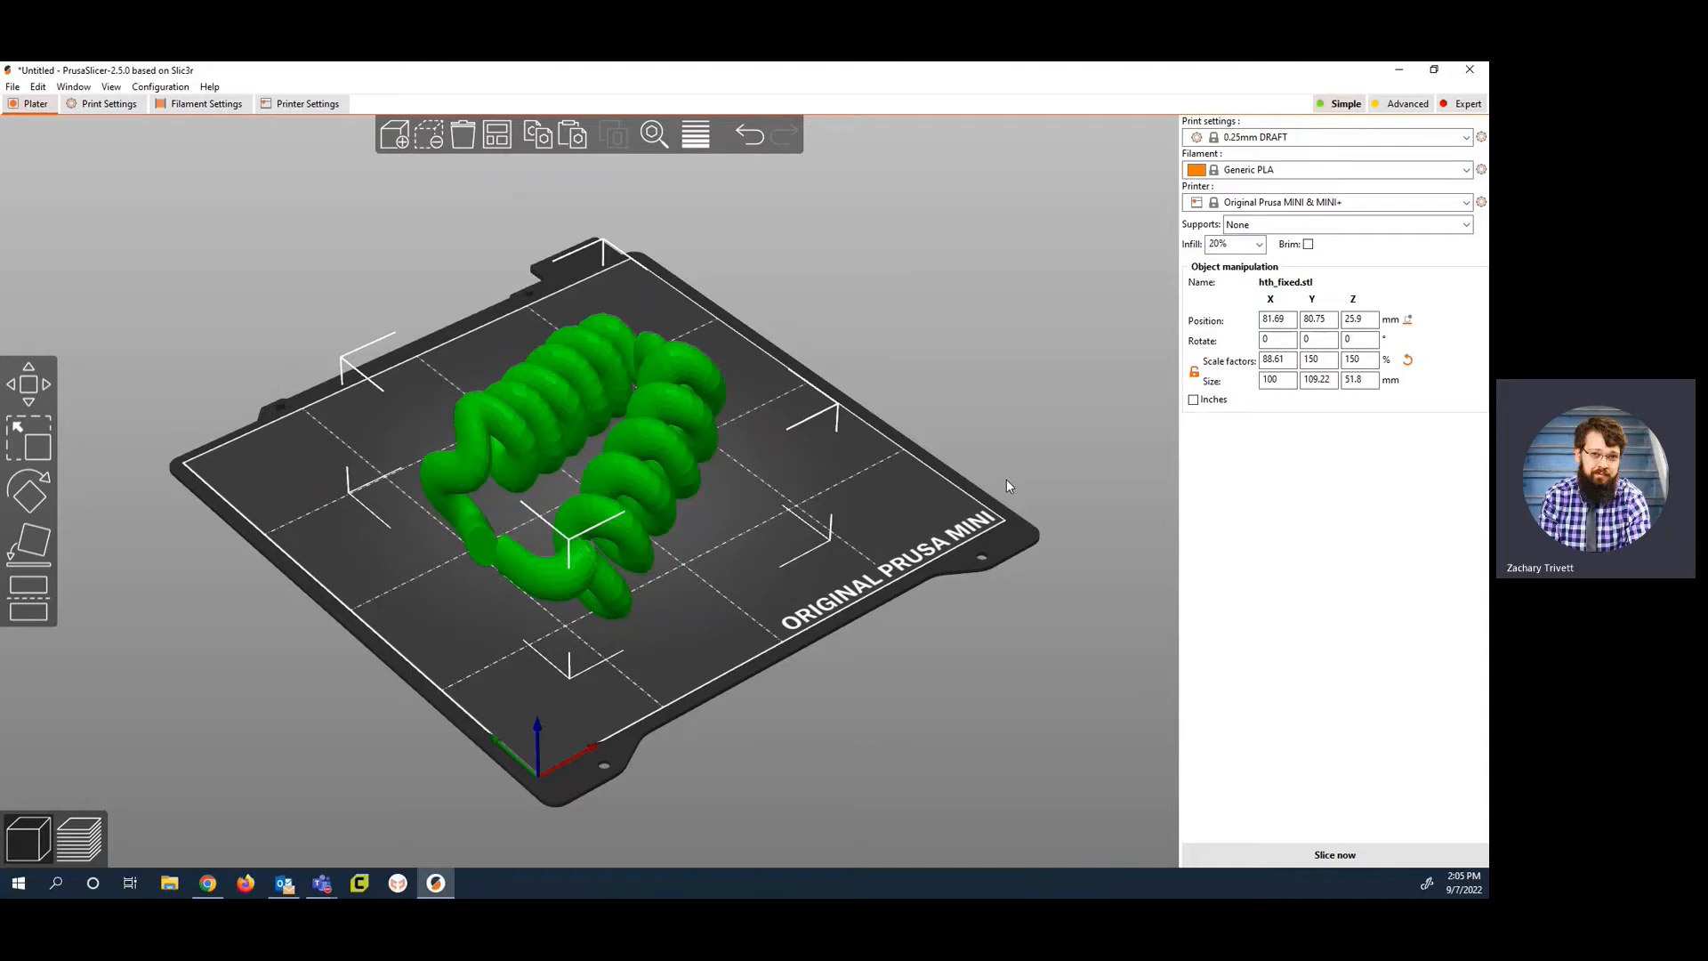
Step: Undo the recent size and scale changes, and move the model to about X 84, Y 82 mm
key(ctrl+z)
key(ctrl+z)
key(ctrl+z)
key(ctrl+z)
key(ctrl+z)
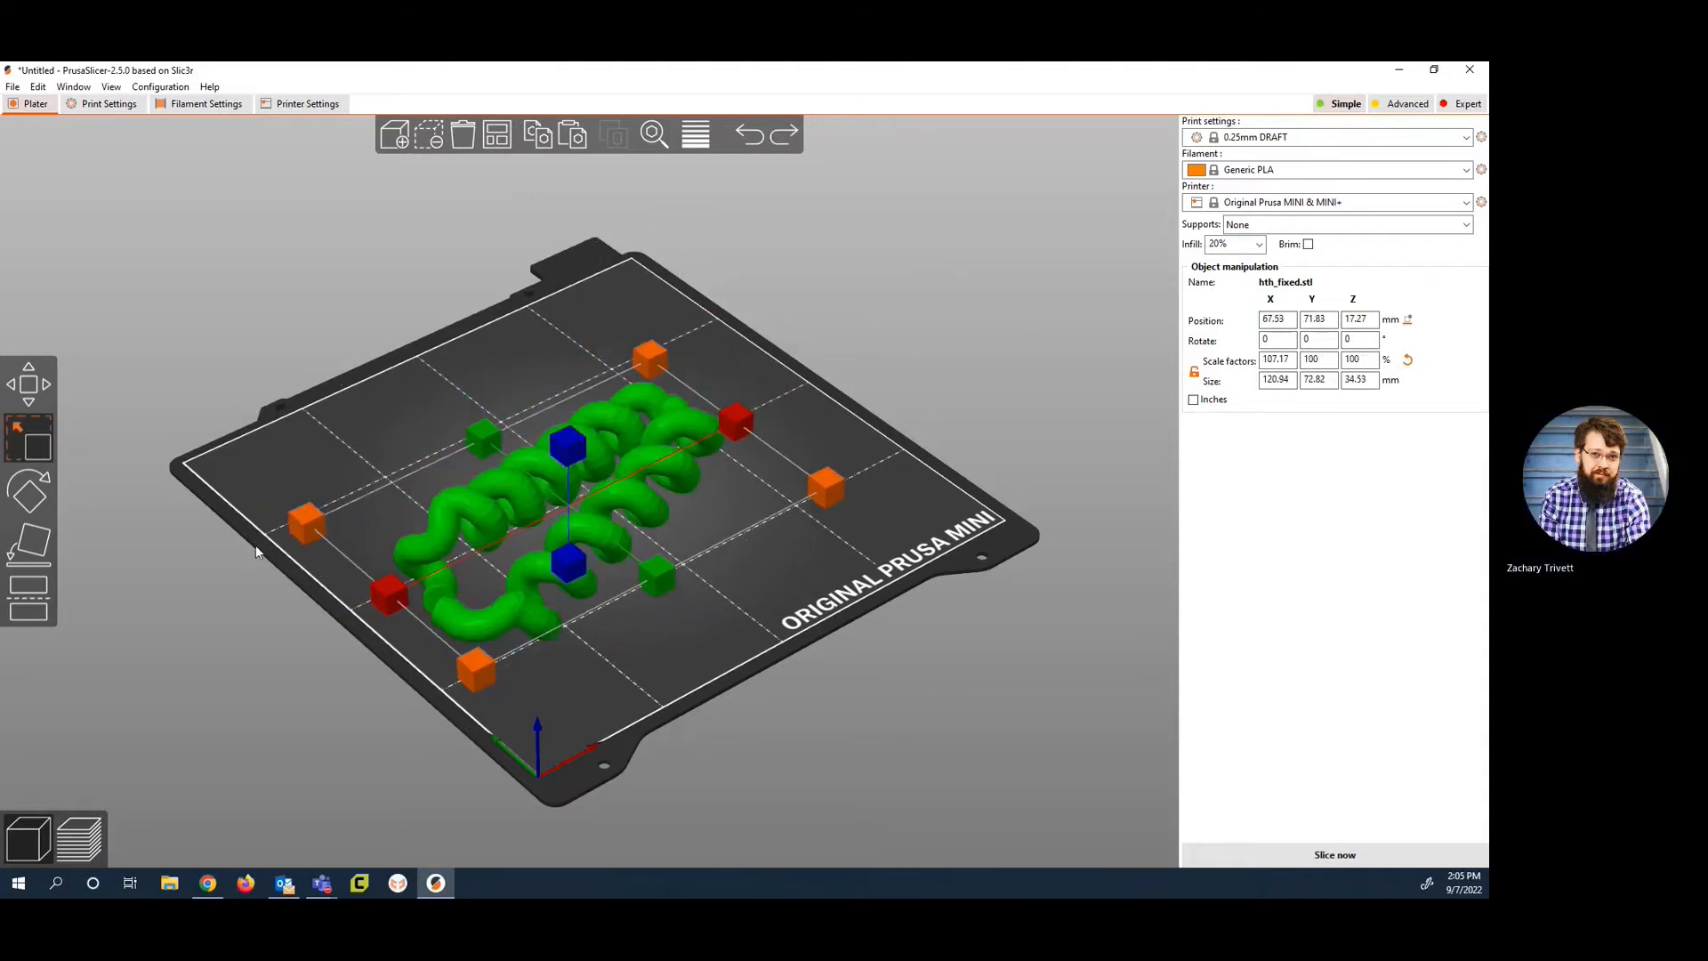
drag(632, 430, 649, 393)
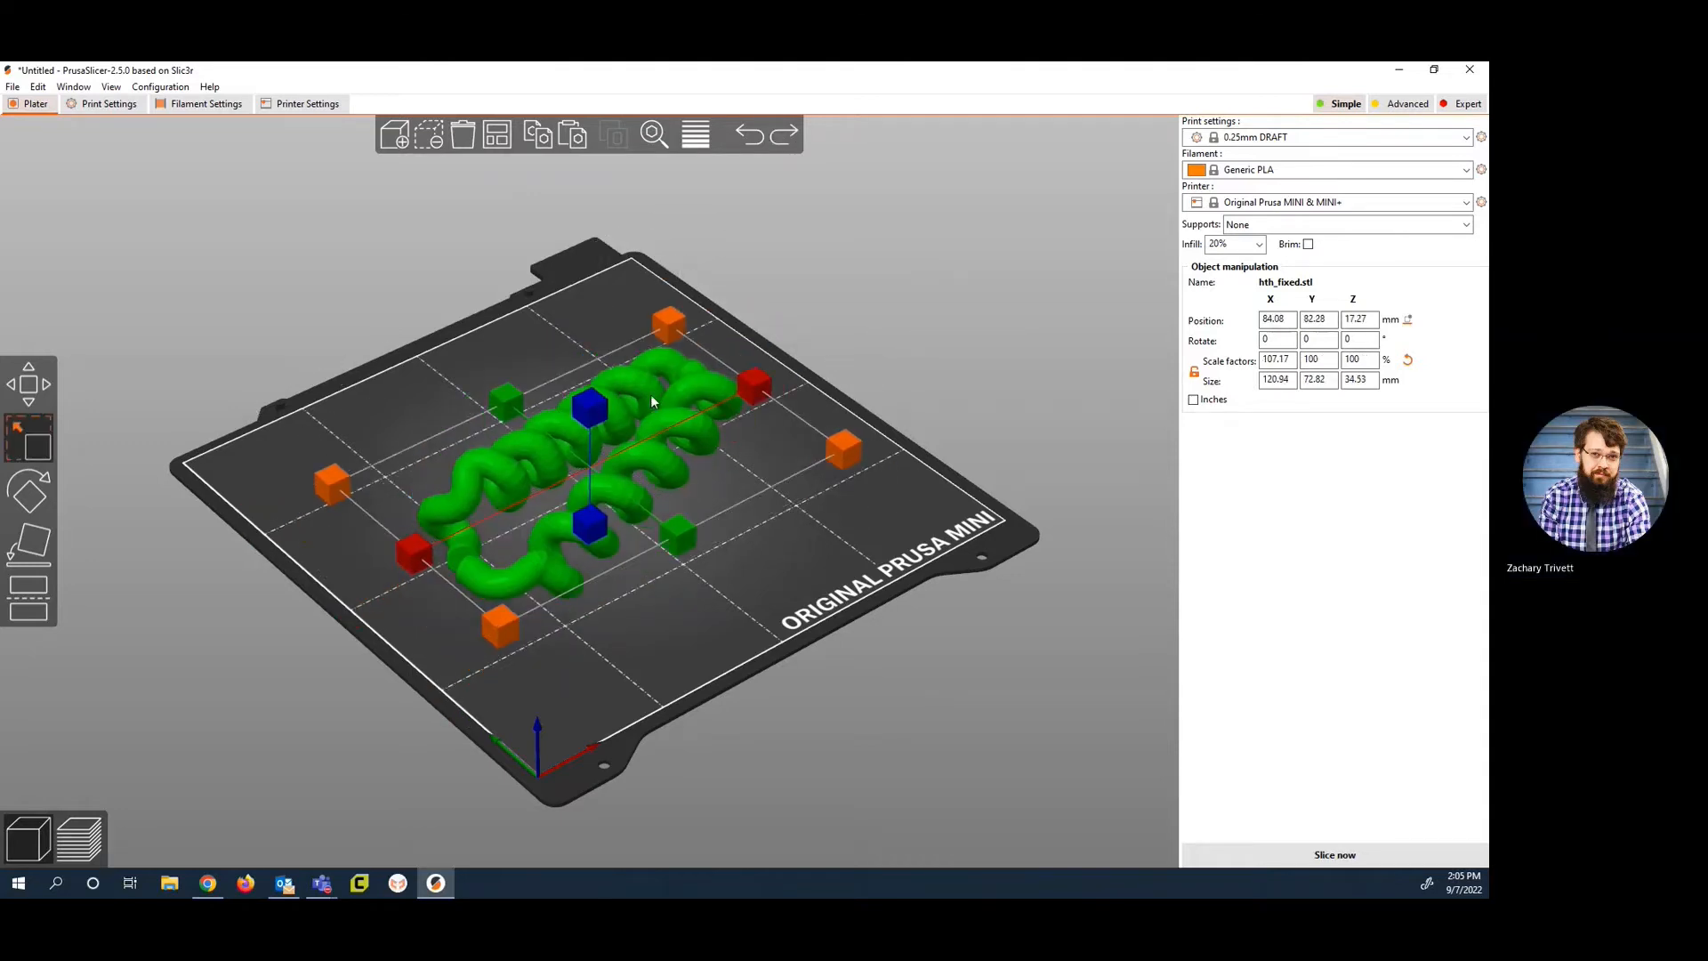
Step: Try rotating the model freely about the Y axis with the Rotate tool, and undo the rotations
click(40, 489)
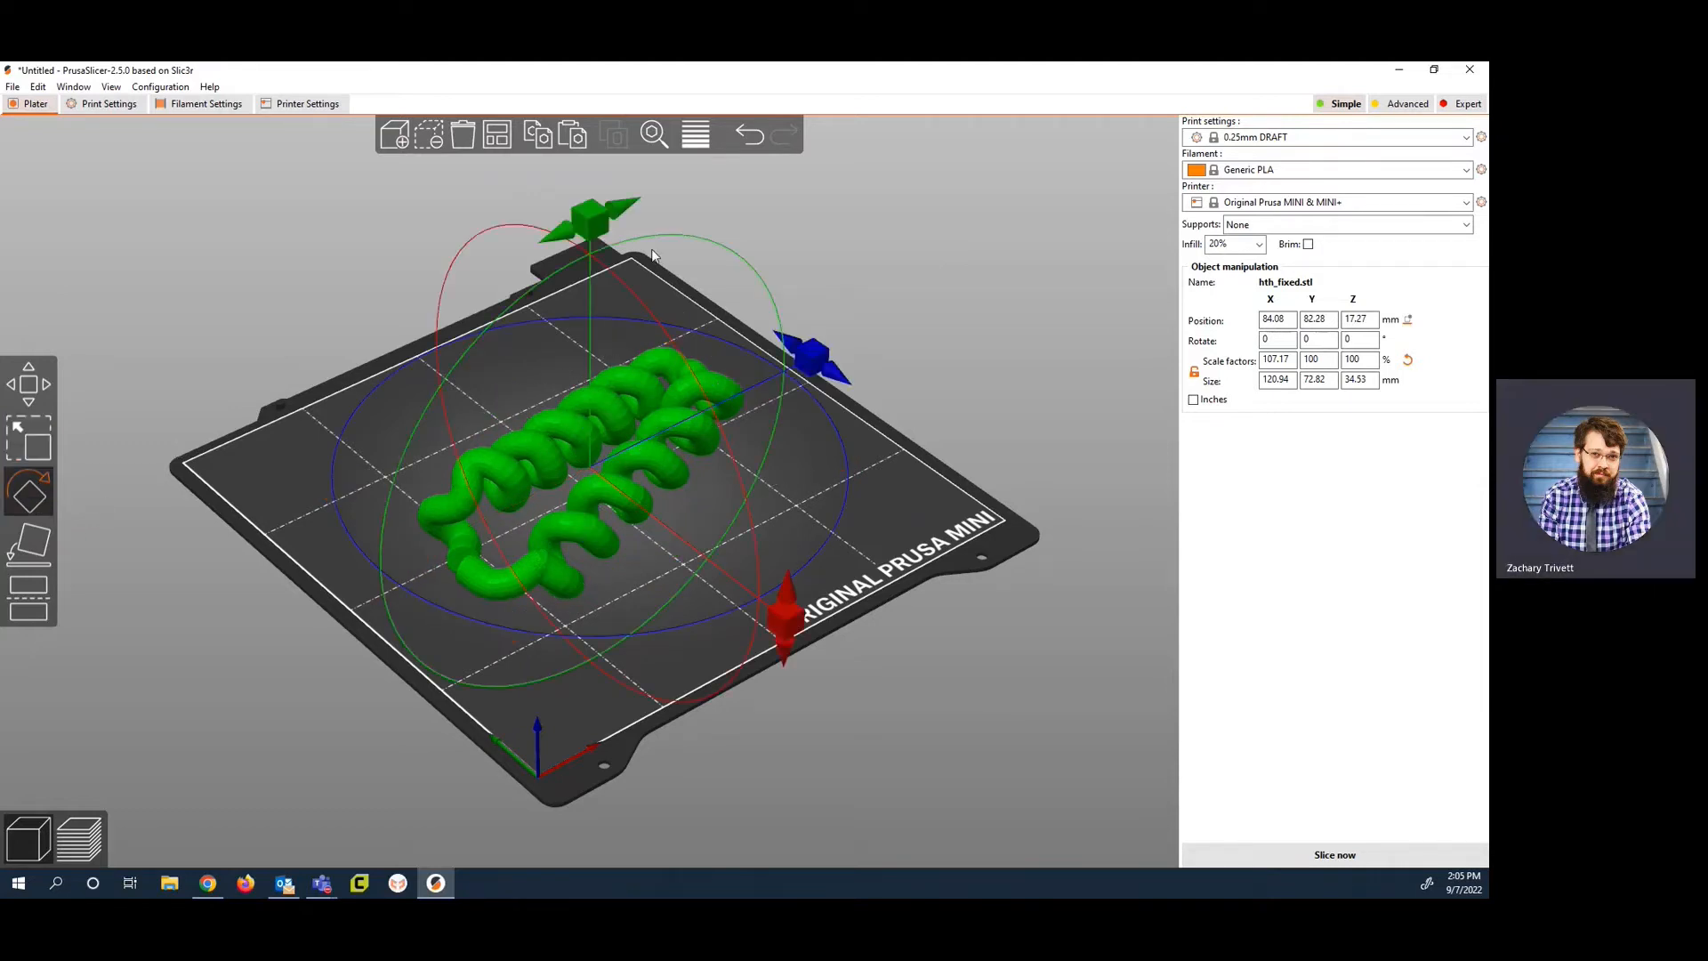
drag(651, 248, 536, 306)
right_drag(702, 430, 678, 469)
drag(745, 472, 673, 544)
key(ctrl+z)
key(ctrl+z)
key(ctrl+z)
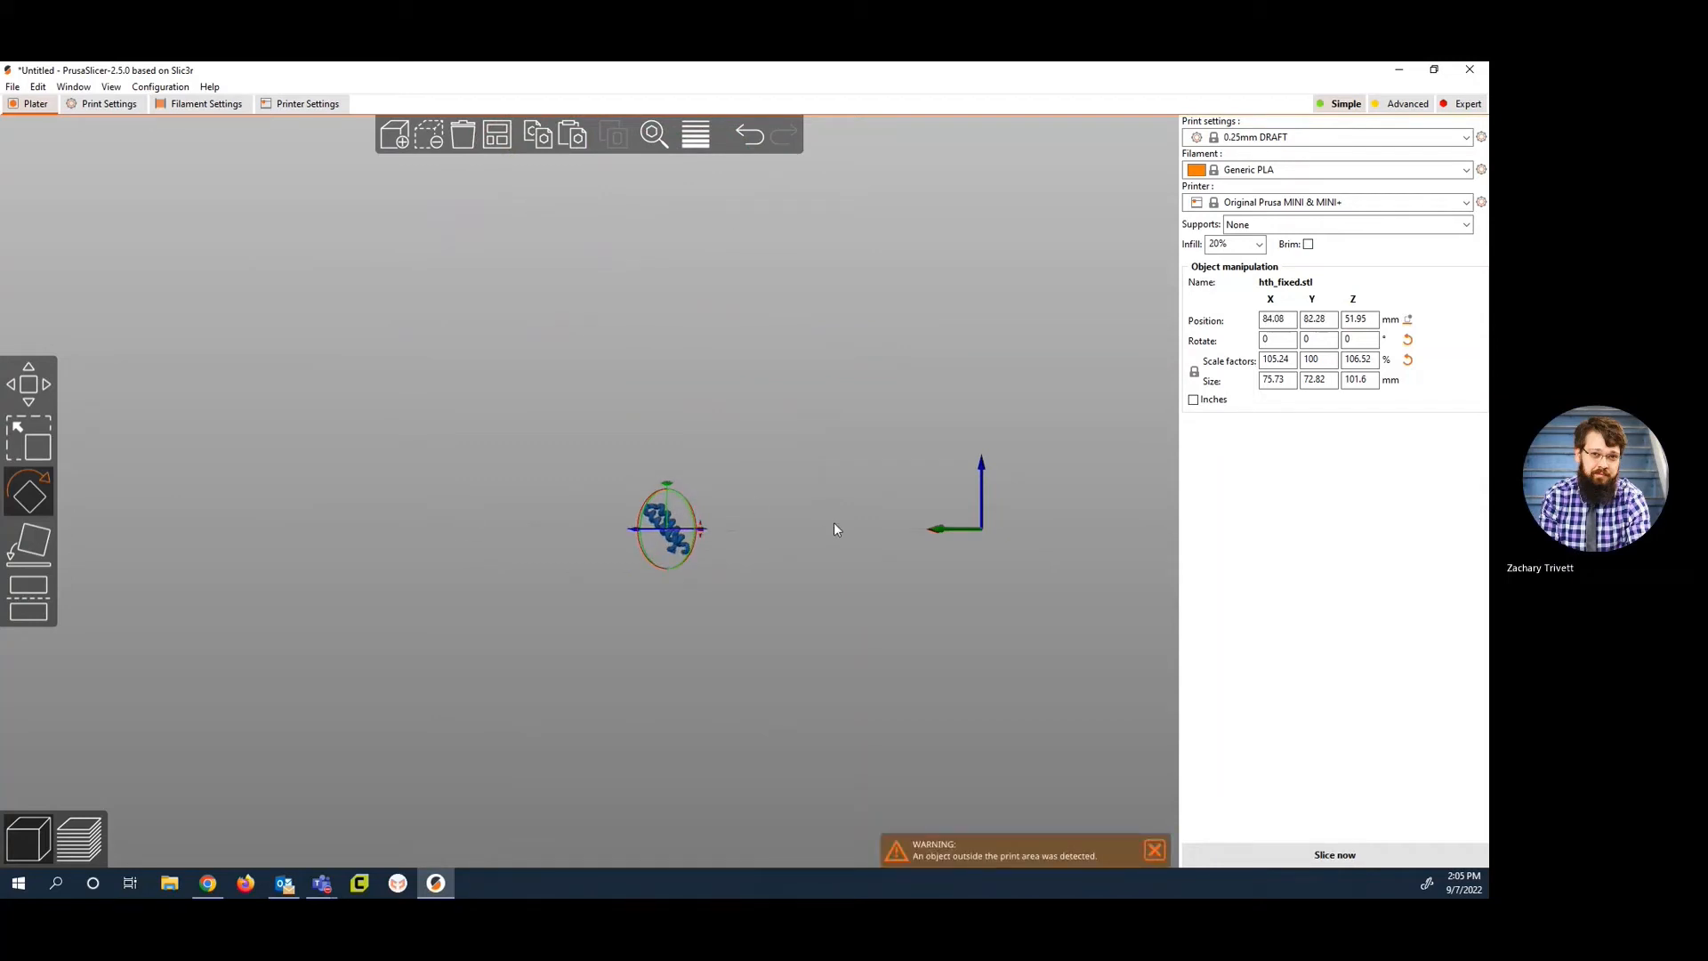
drag(866, 475, 669, 338)
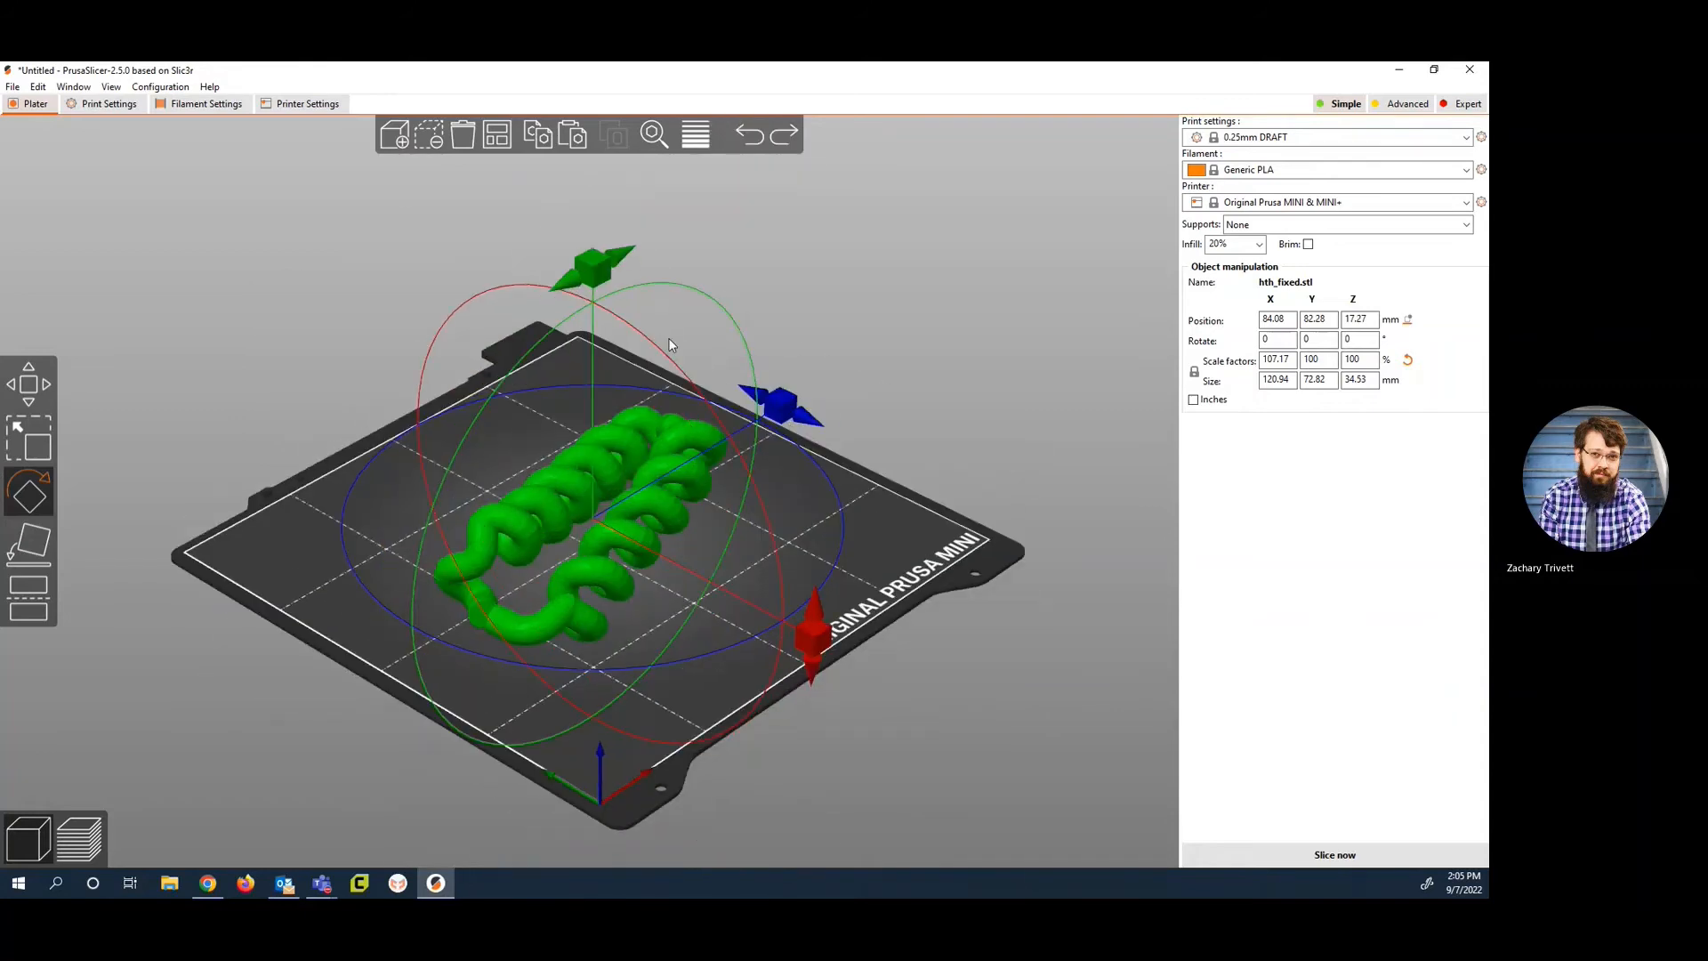
Step: Rotate the model about the Y axis in two stages until it stands nearly upright, and undo it
drag(590, 263, 468, 467)
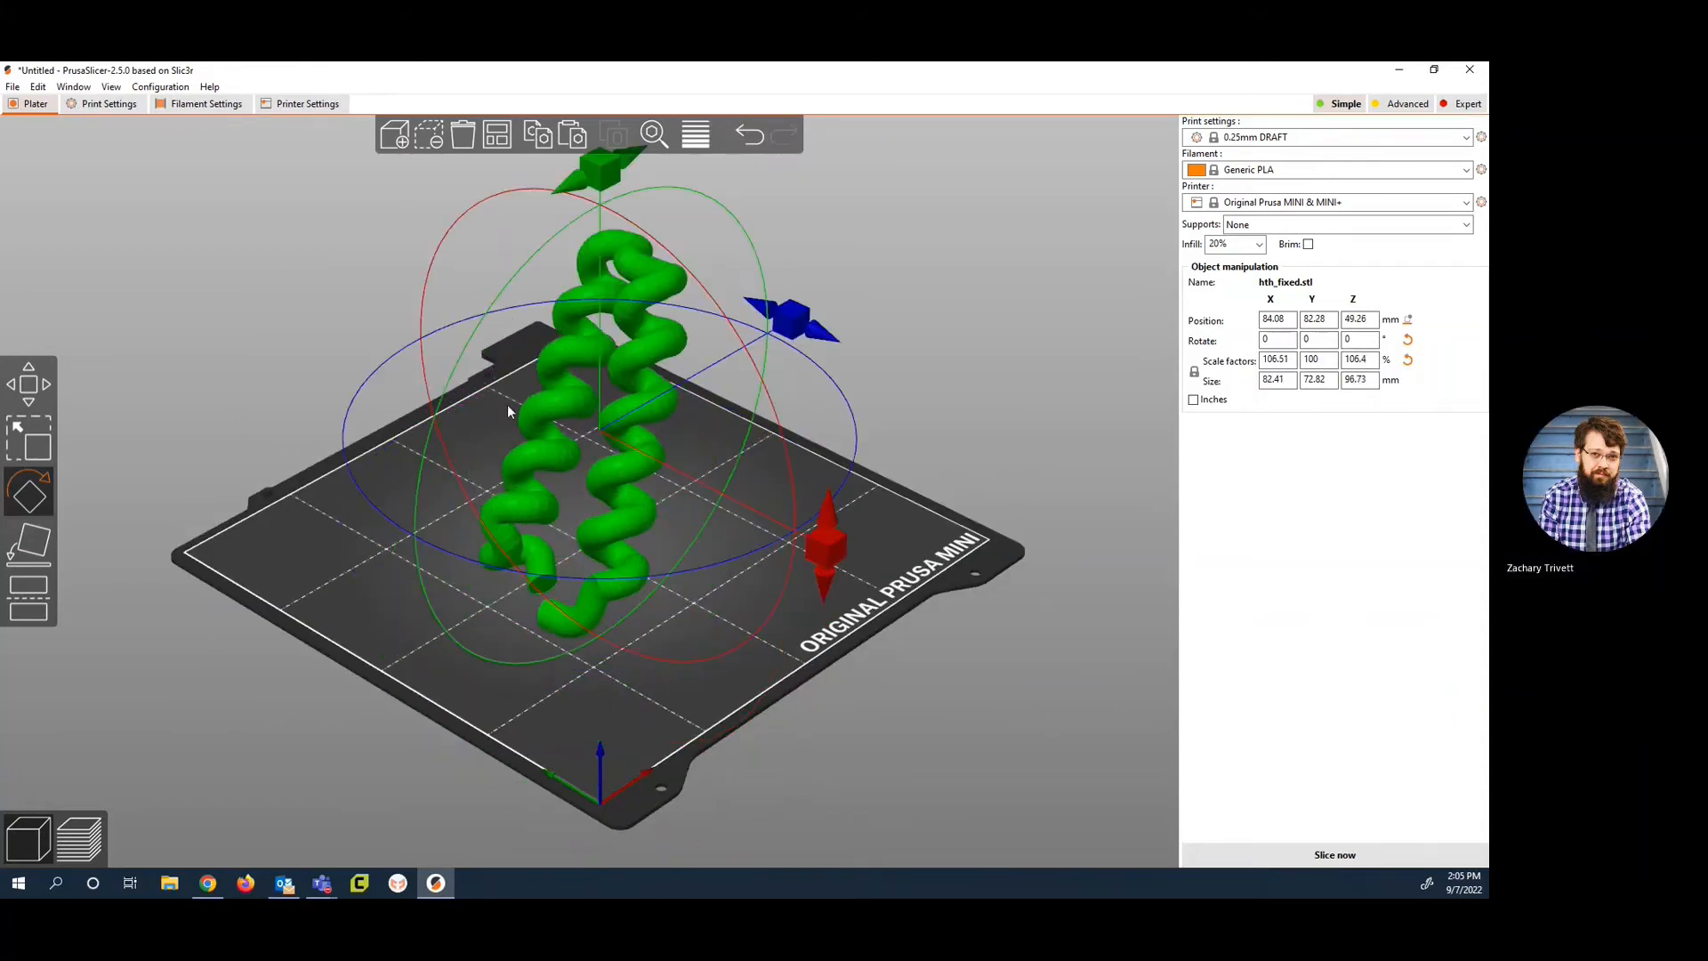
drag(596, 168, 525, 285)
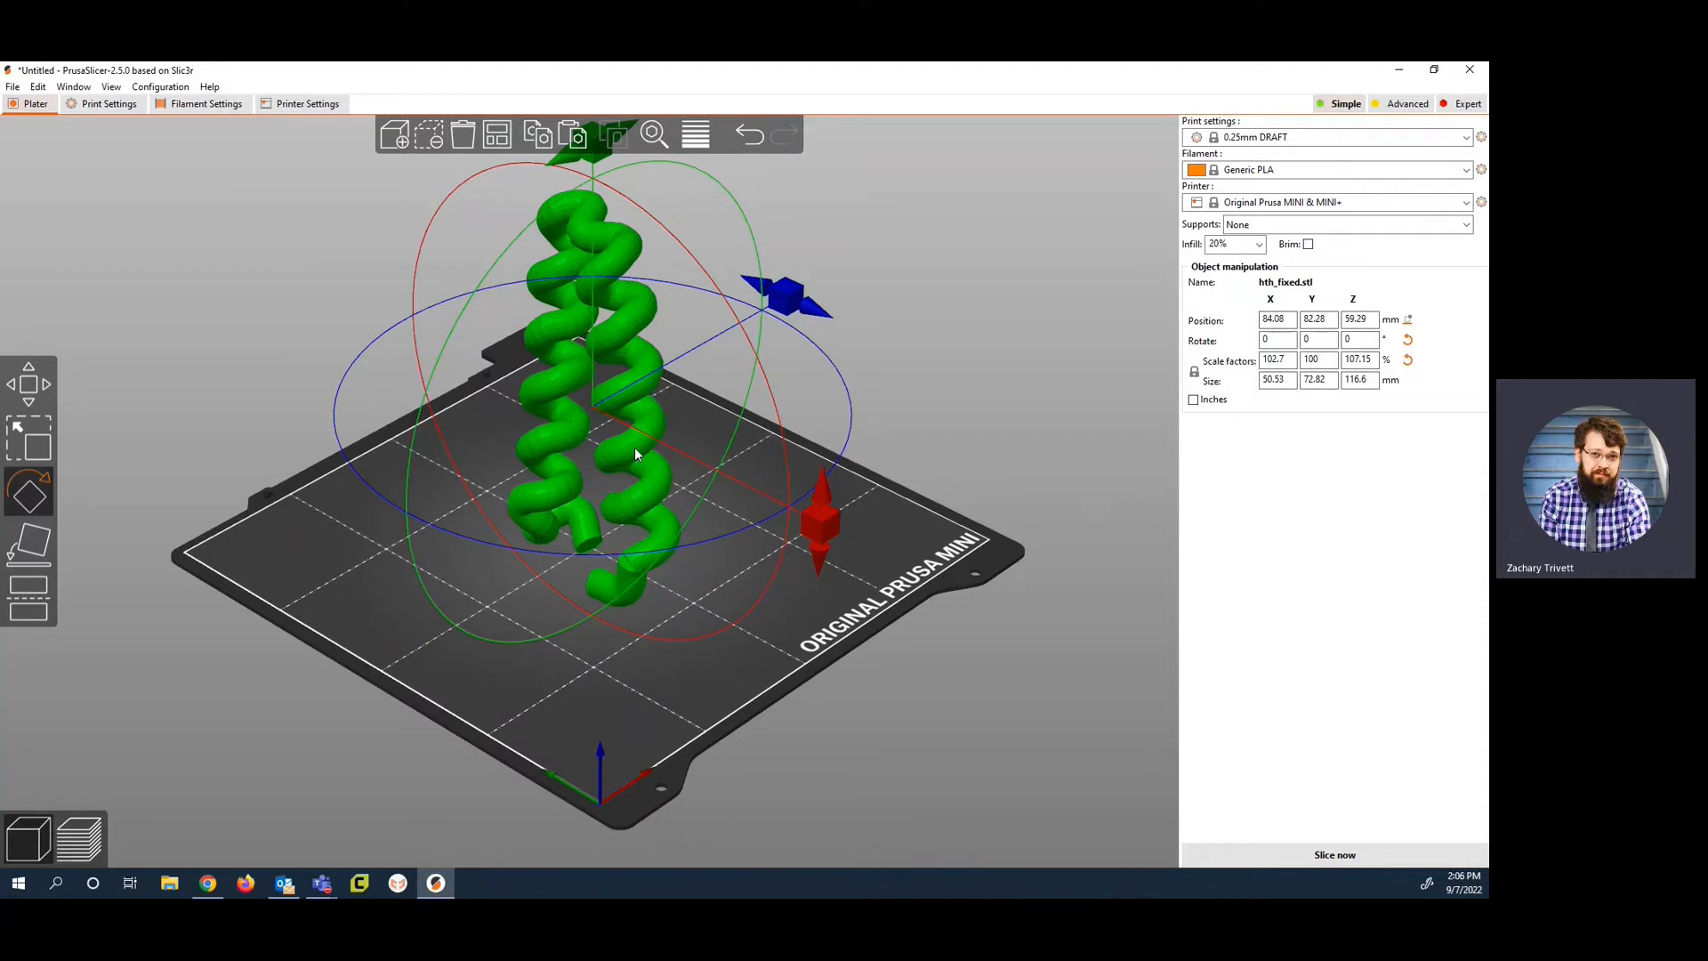
key(ctrl+z)
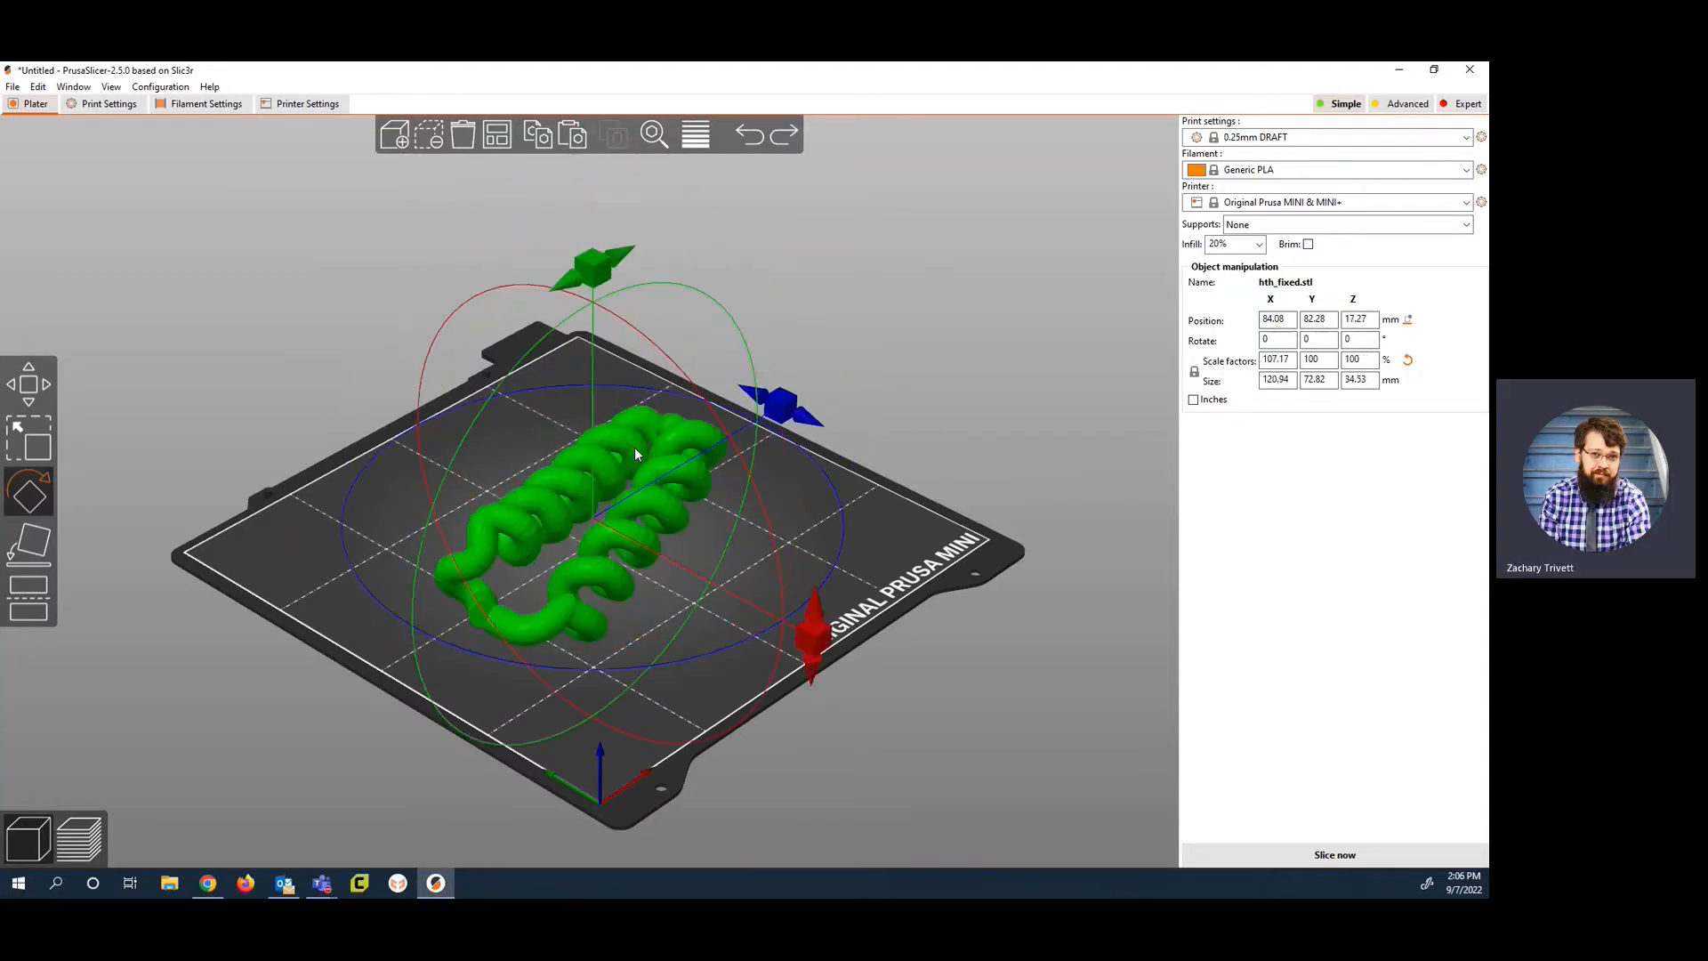
Step: Rotate the model about the Z axis to turn it across the bed, undo the rotation and deselect the model
drag(788, 412, 788, 621)
drag(774, 637, 719, 708)
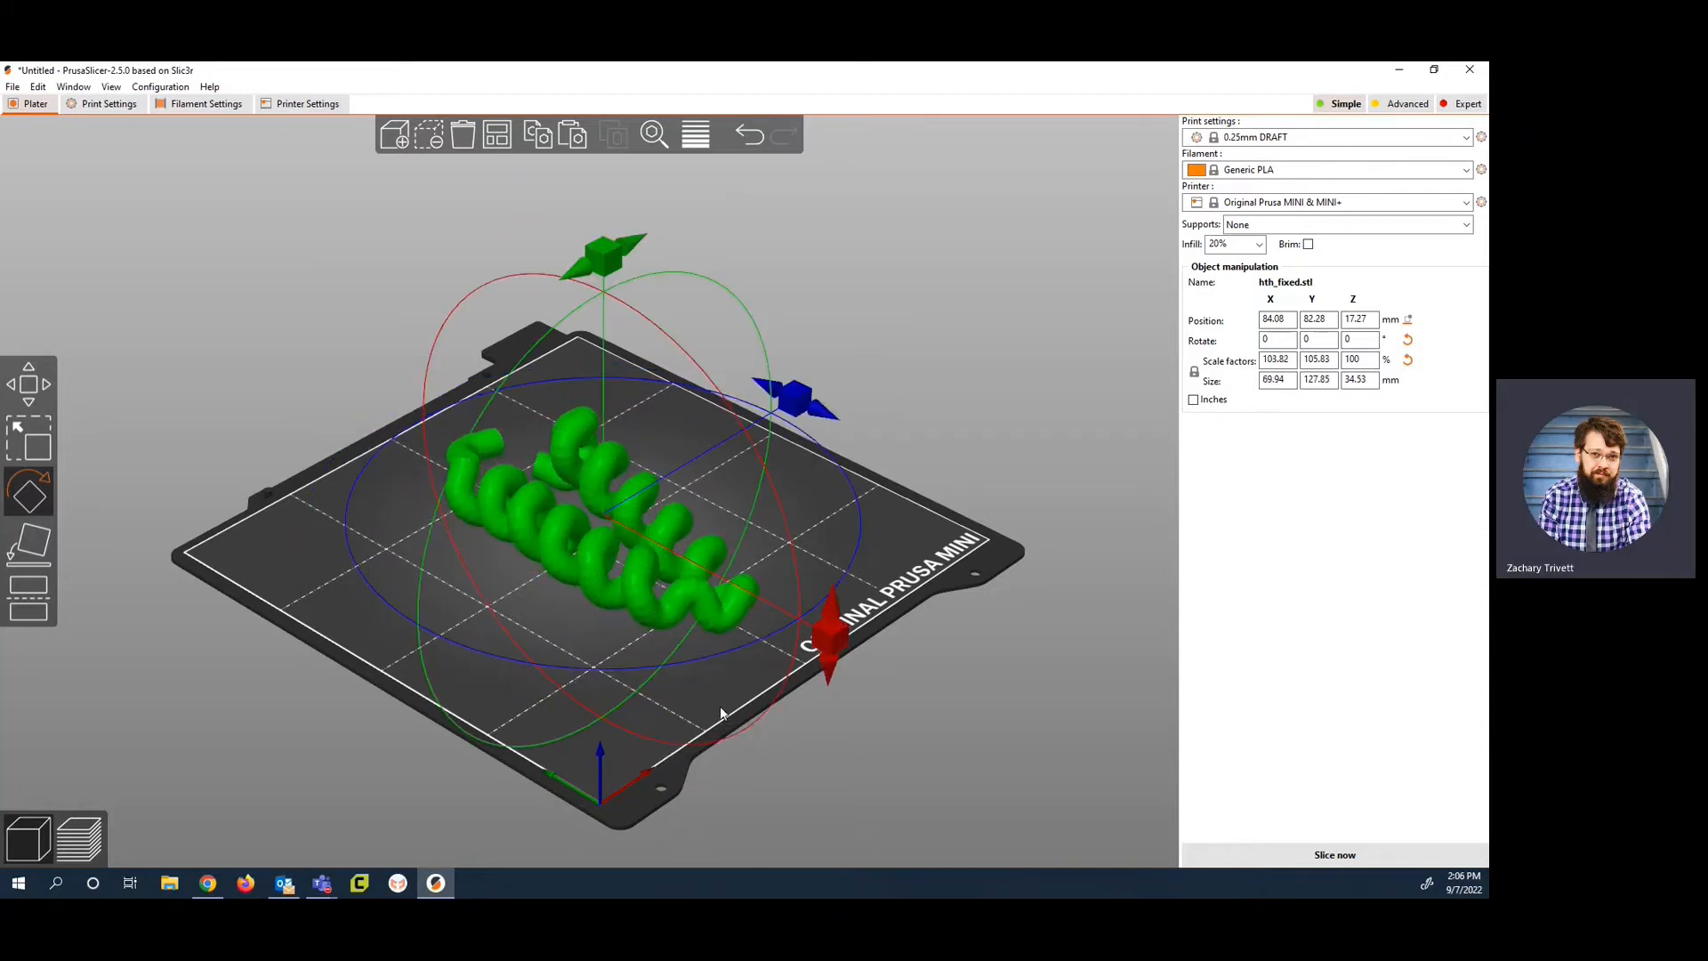
key(ctrl+z)
click(254, 408)
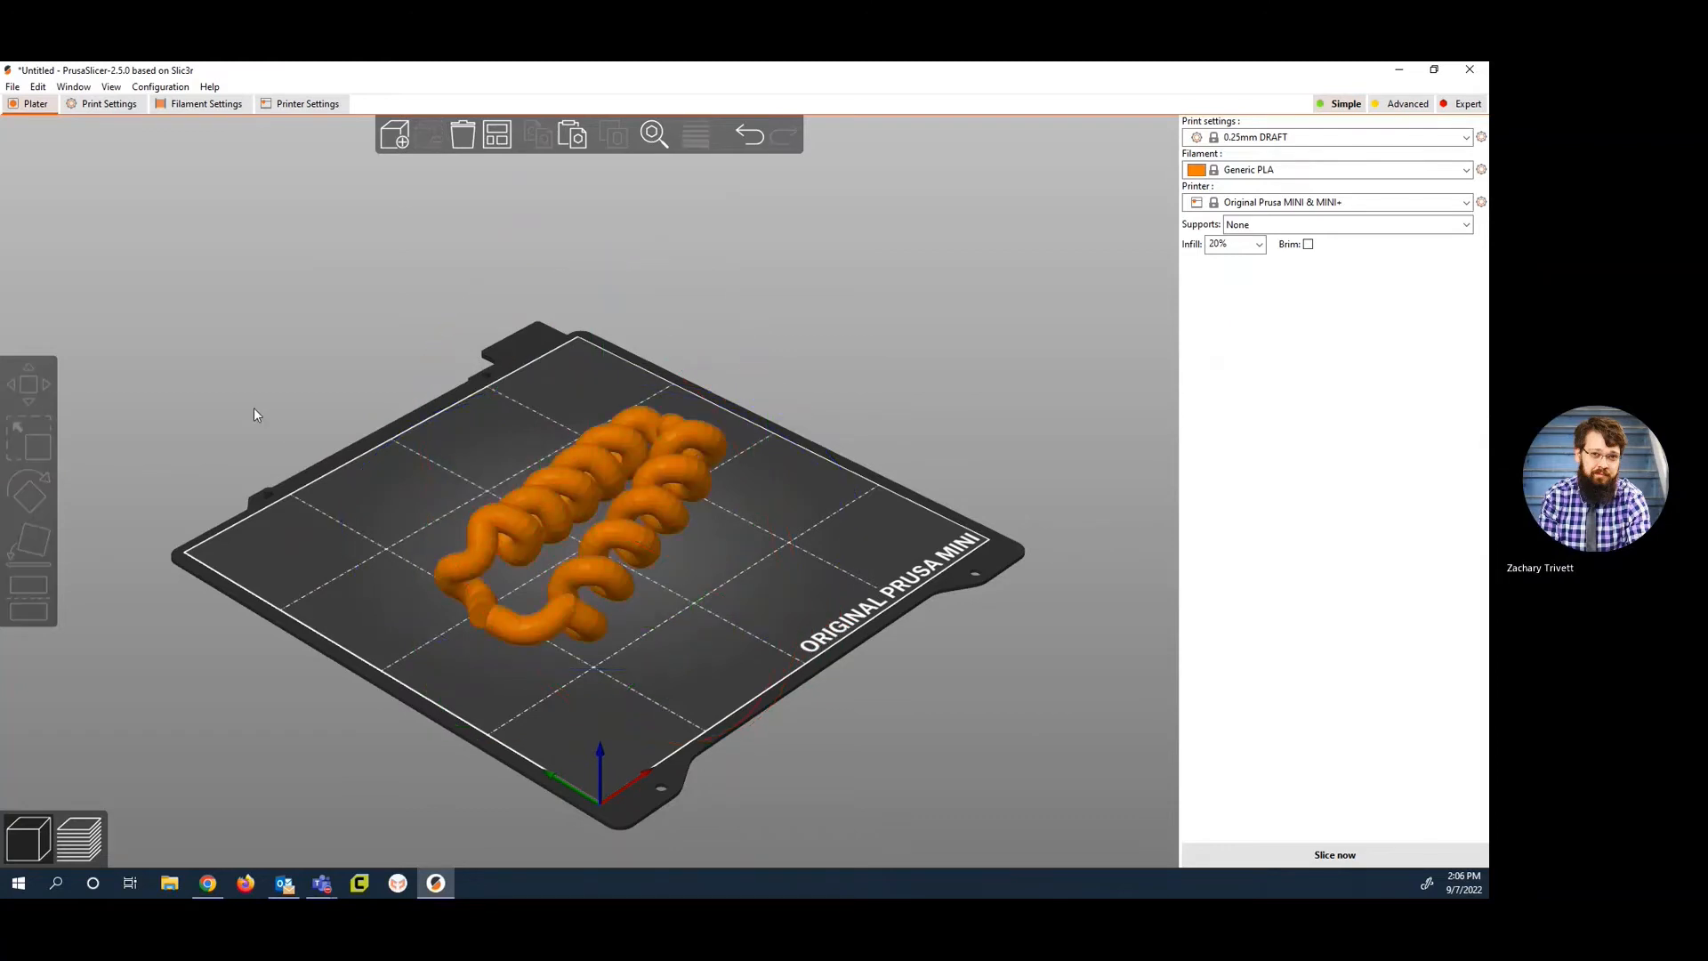
Step: Lay the selected model on its large central face with Place on face, and reorient it onto a long side face
click(556, 492)
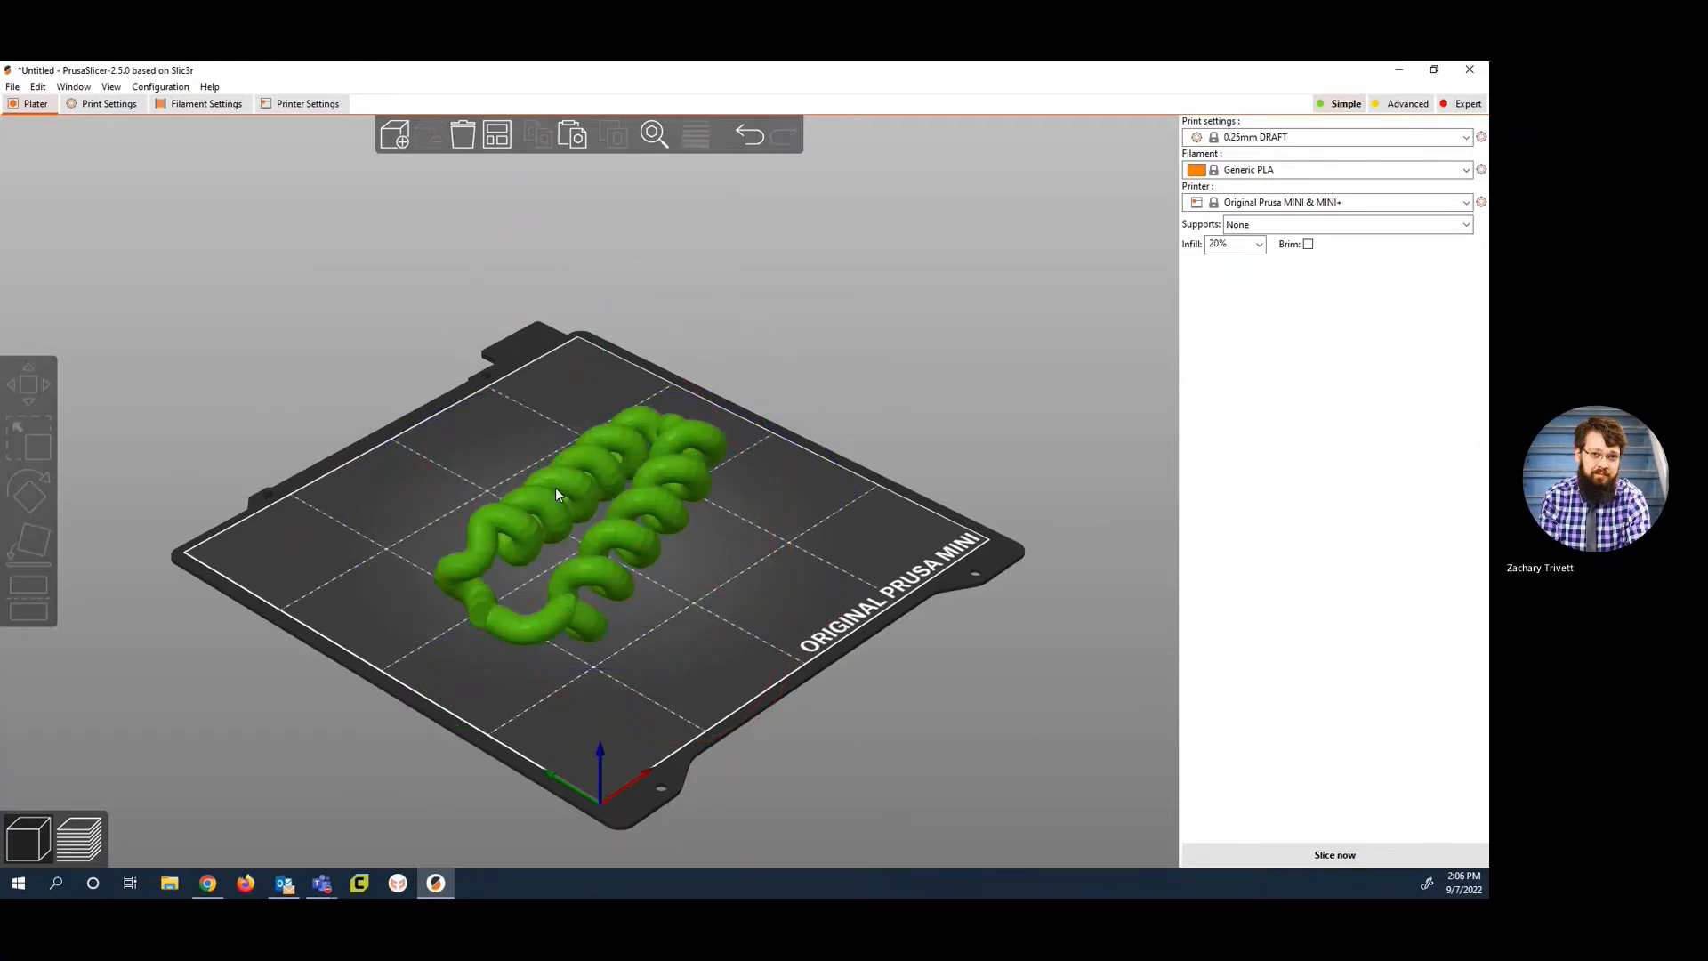
click(29, 537)
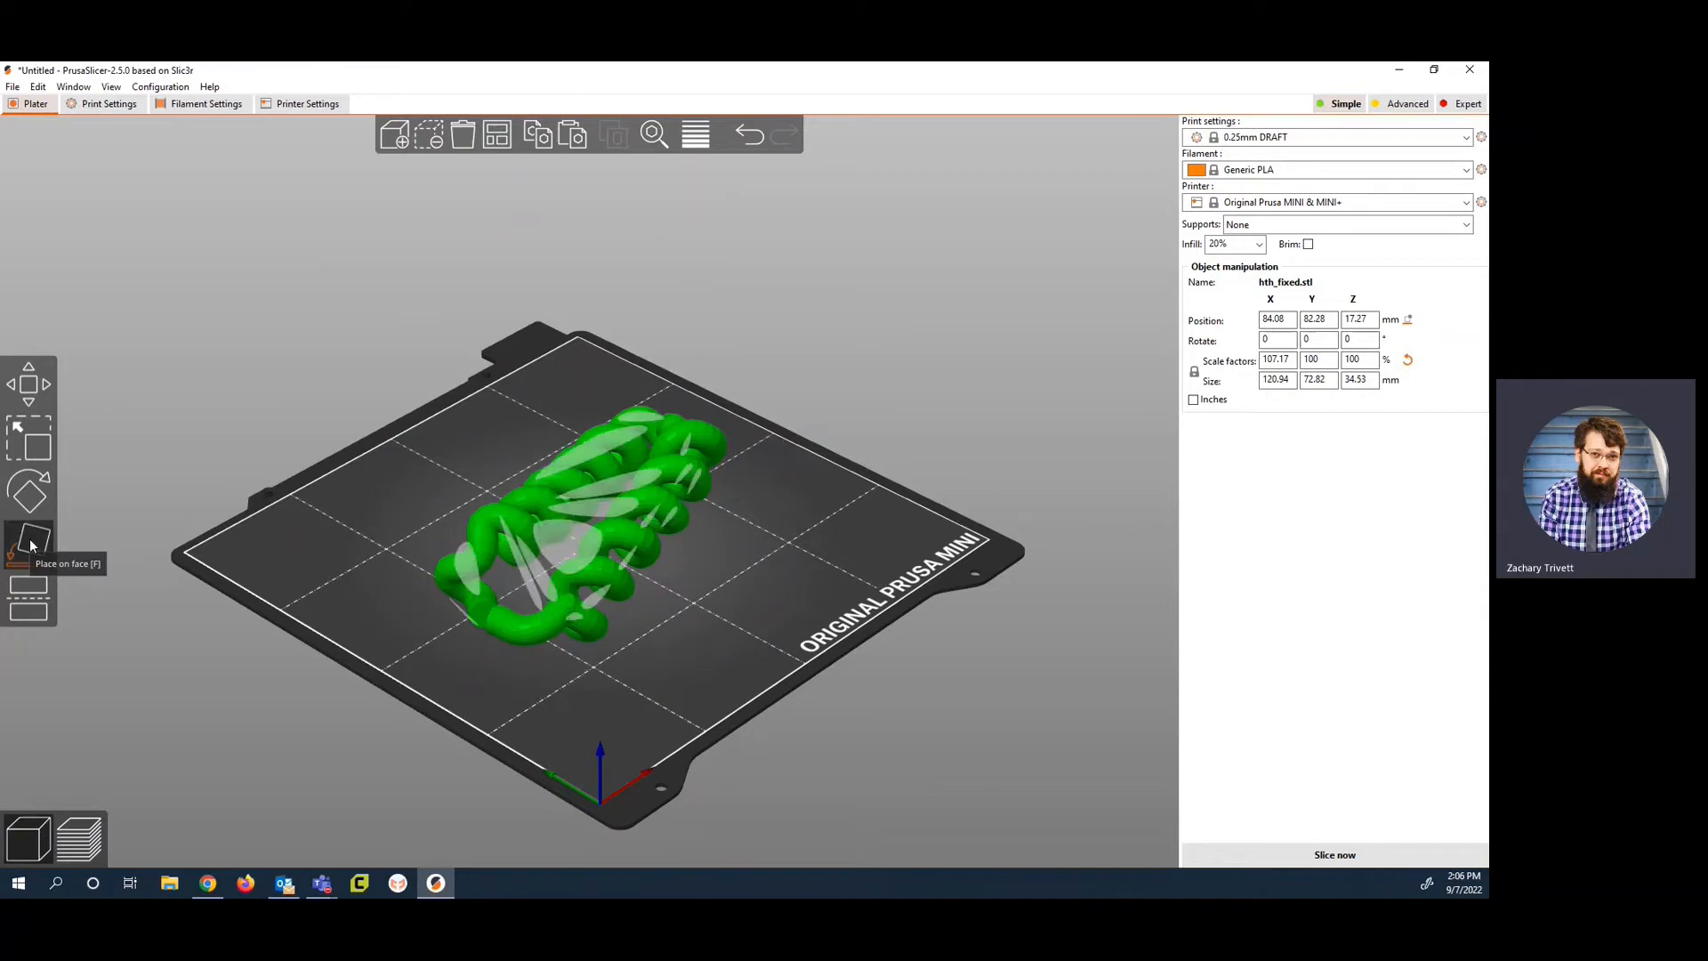
click(573, 544)
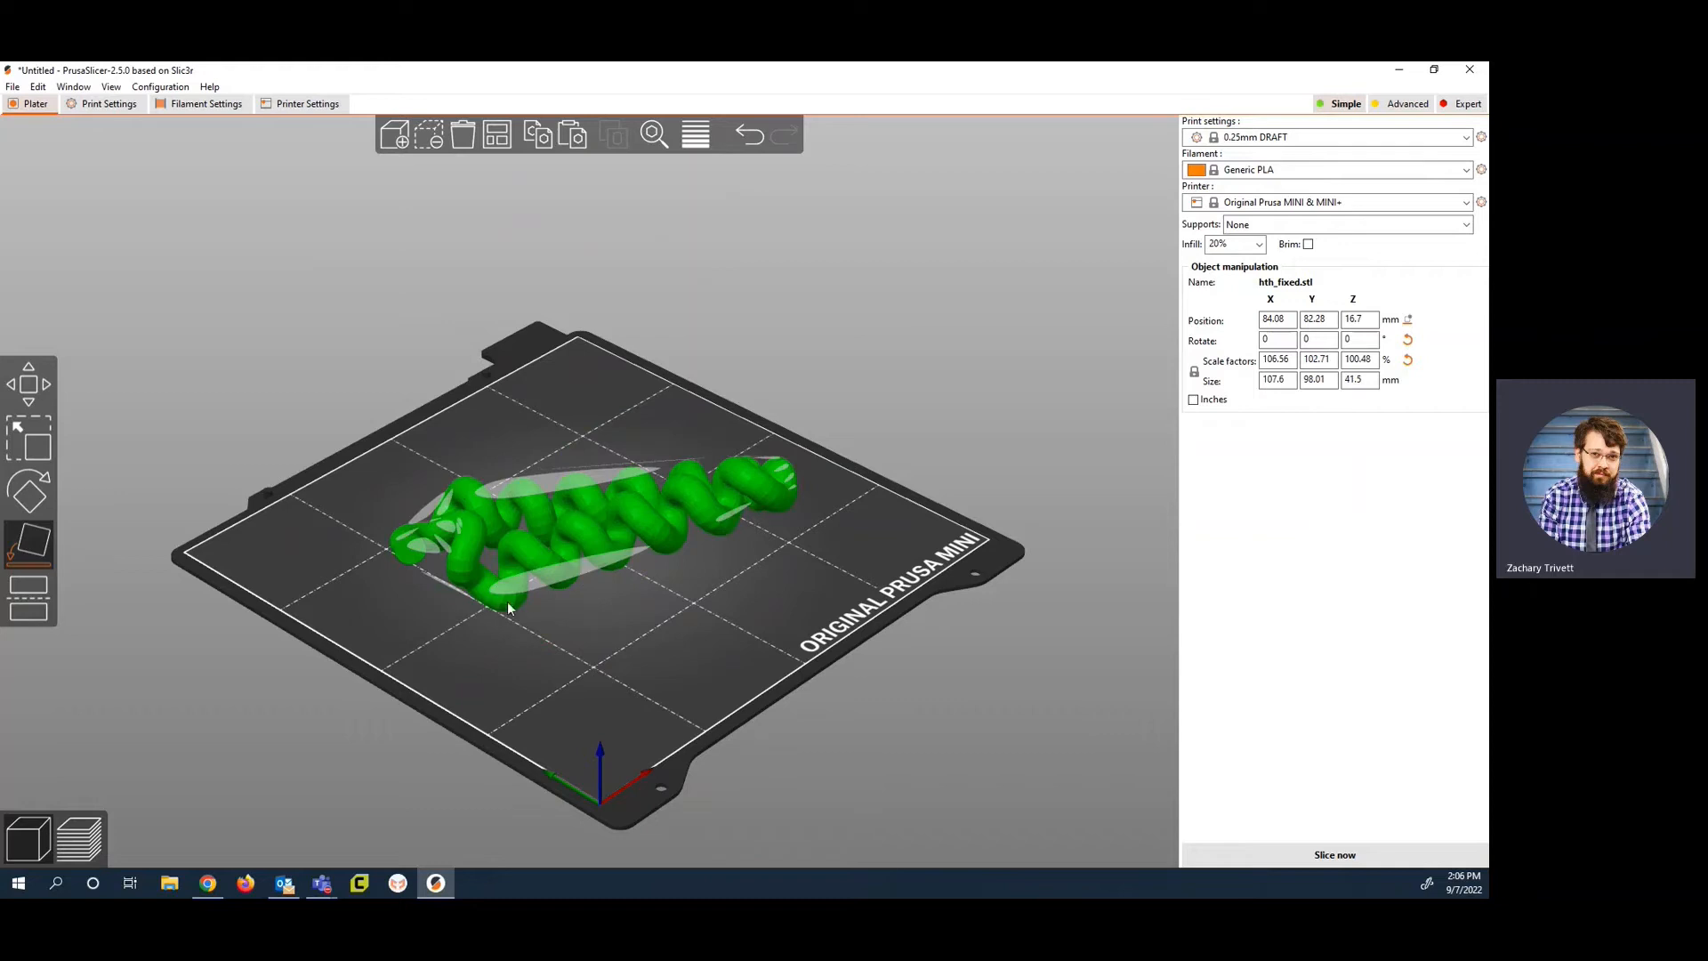
drag(461, 620, 591, 505)
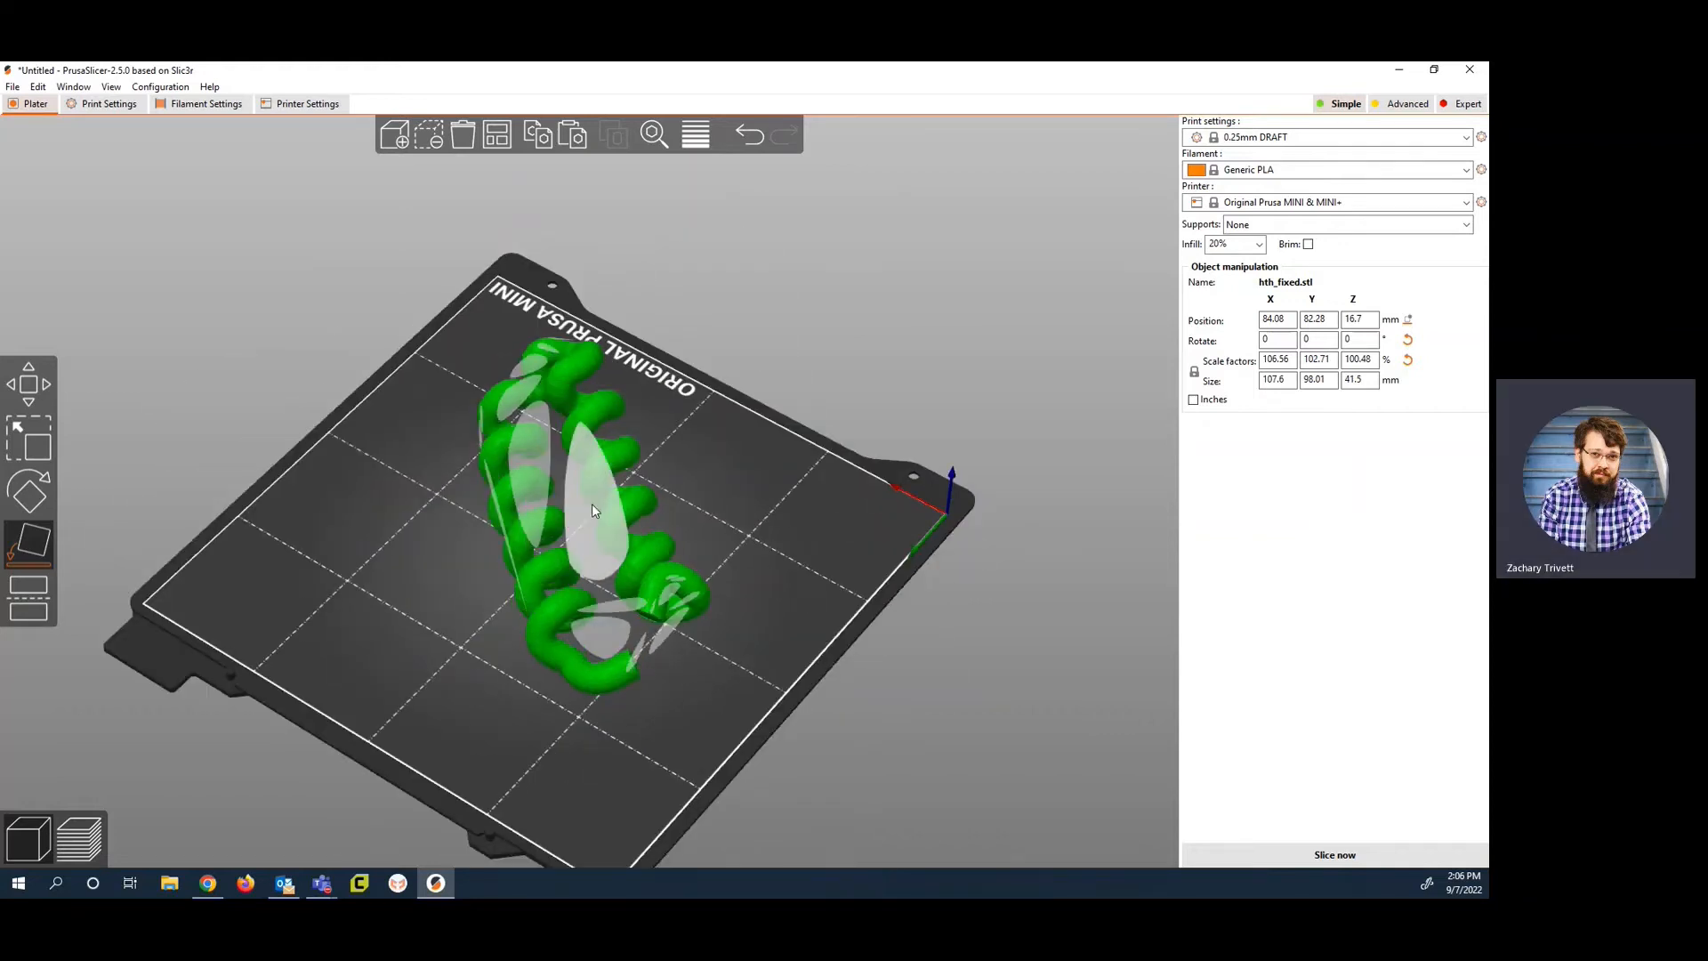
click(589, 504)
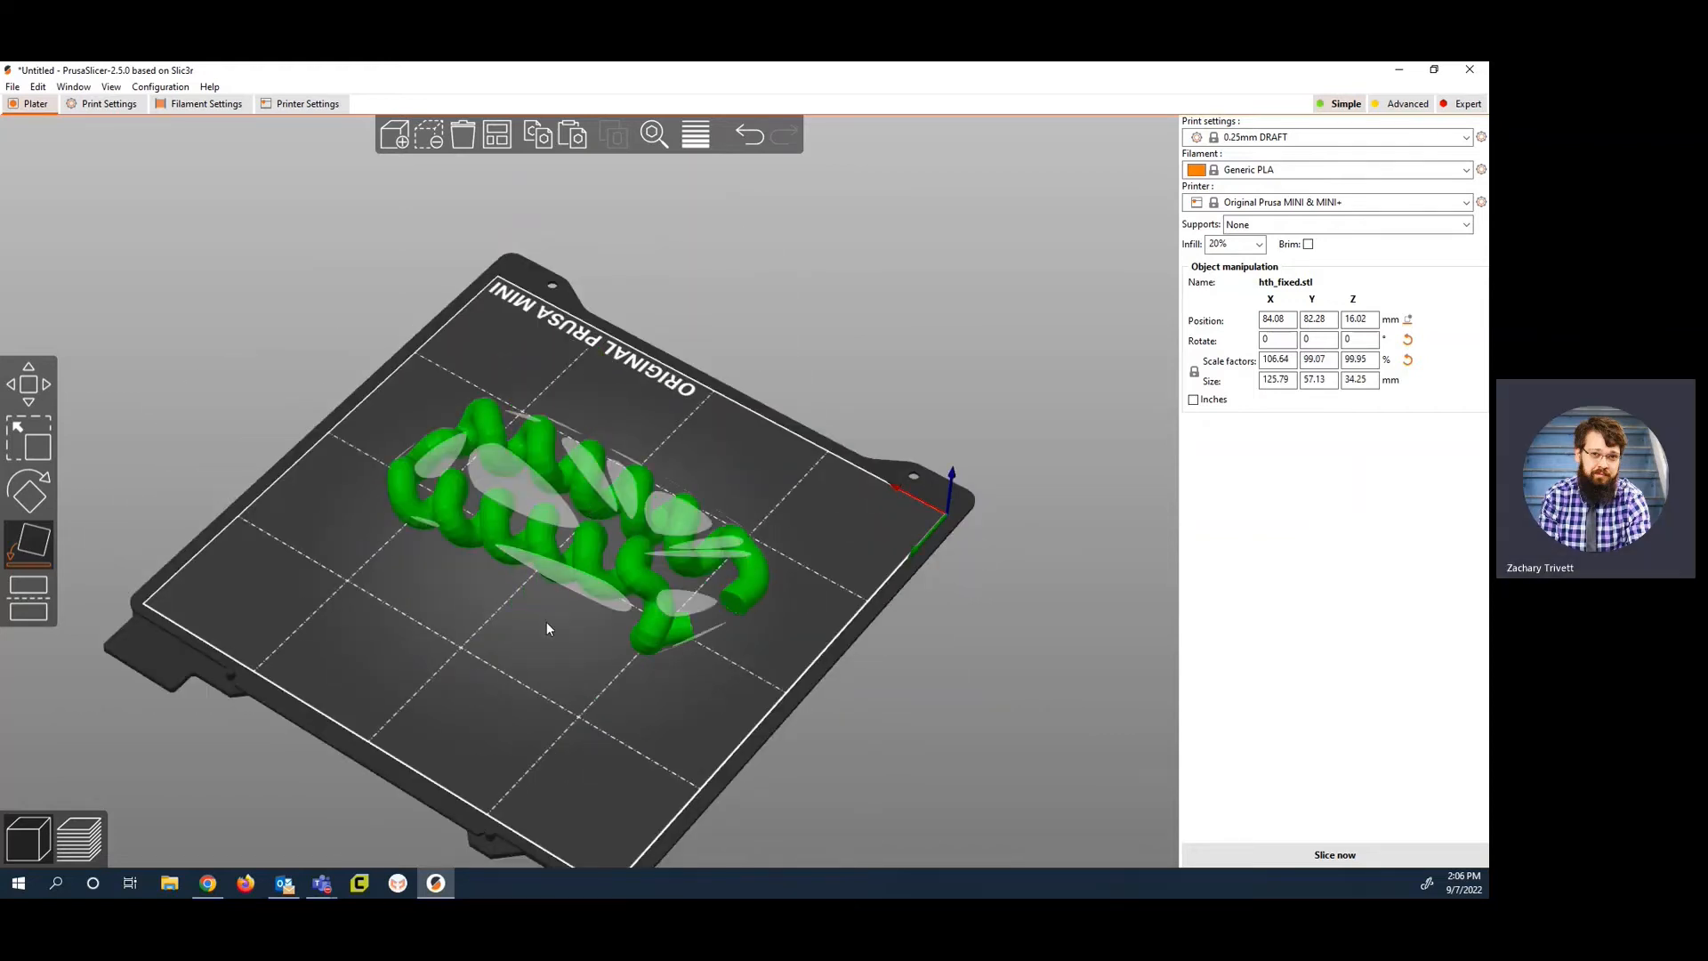
Step: Place the model on an end face so it tilts upward, and lay it back on its long face
drag(546, 622, 534, 541)
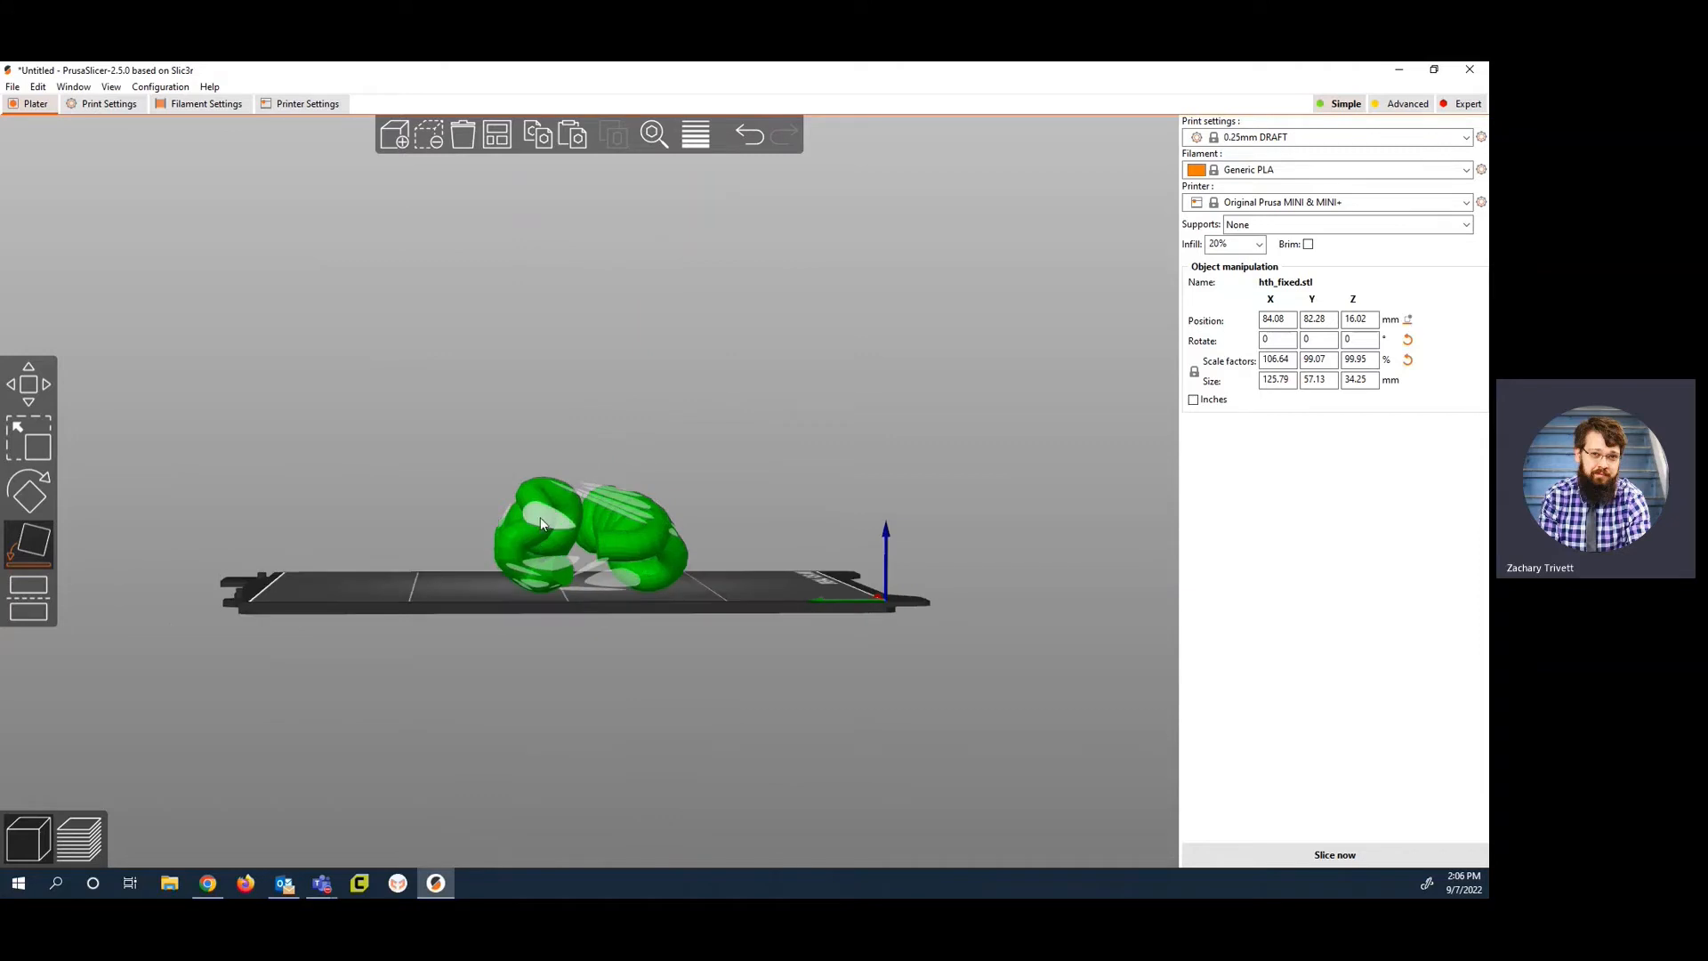
click(548, 520)
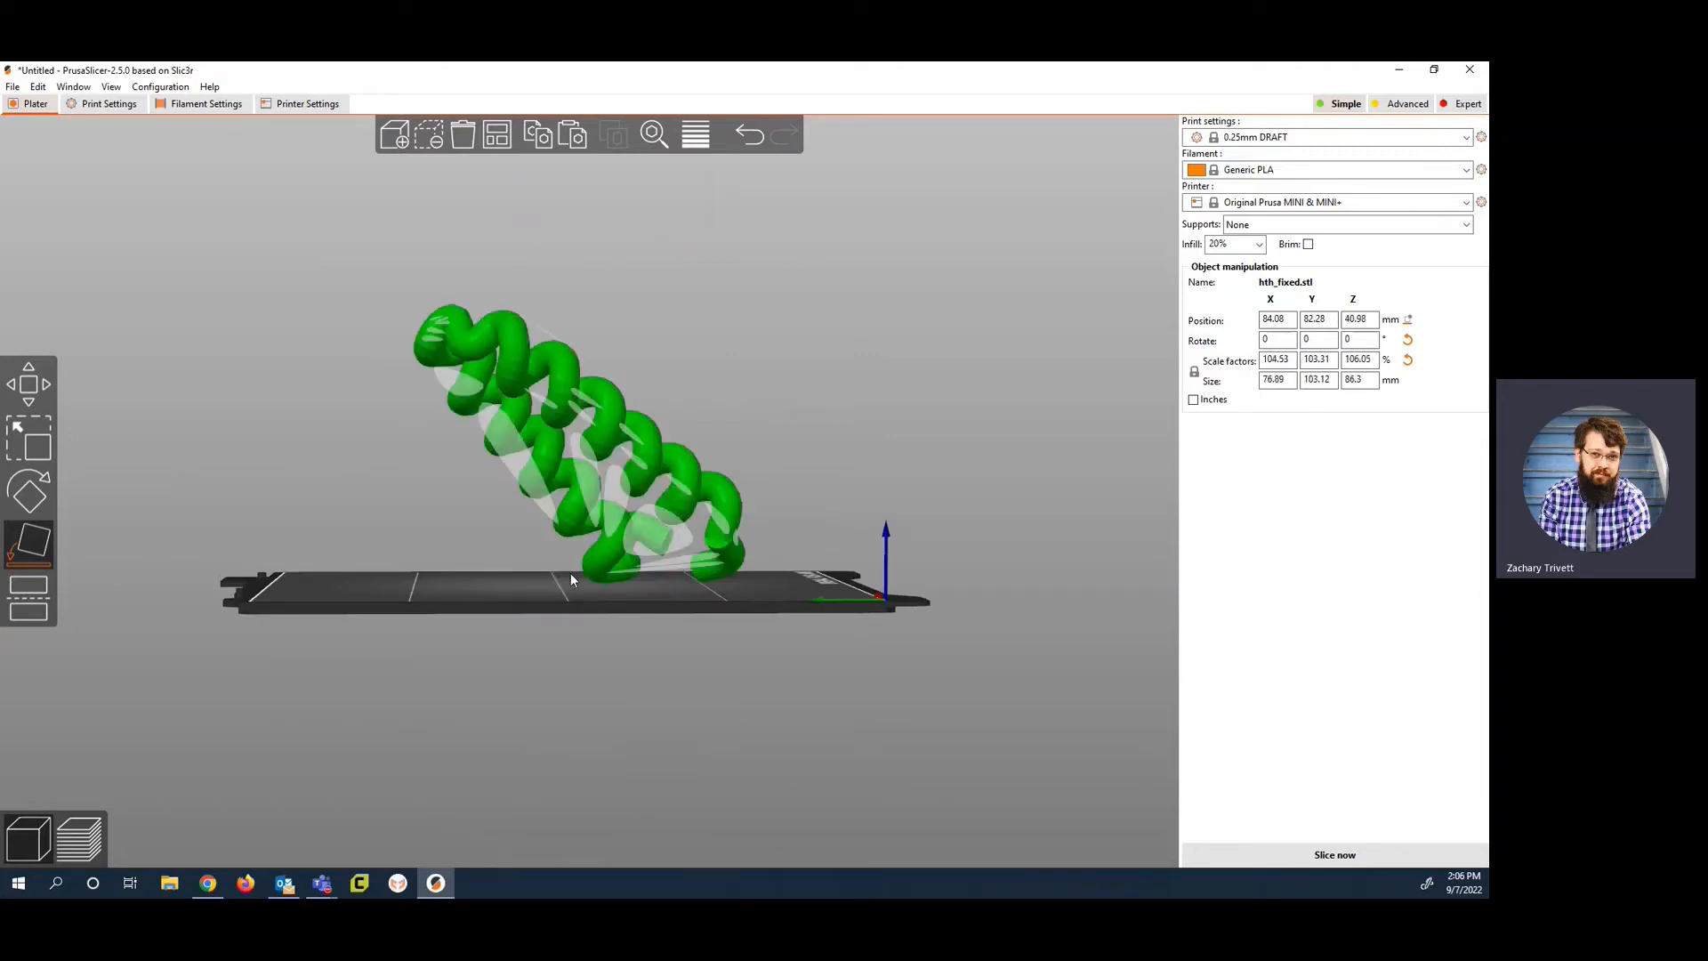
drag(570, 573, 739, 600)
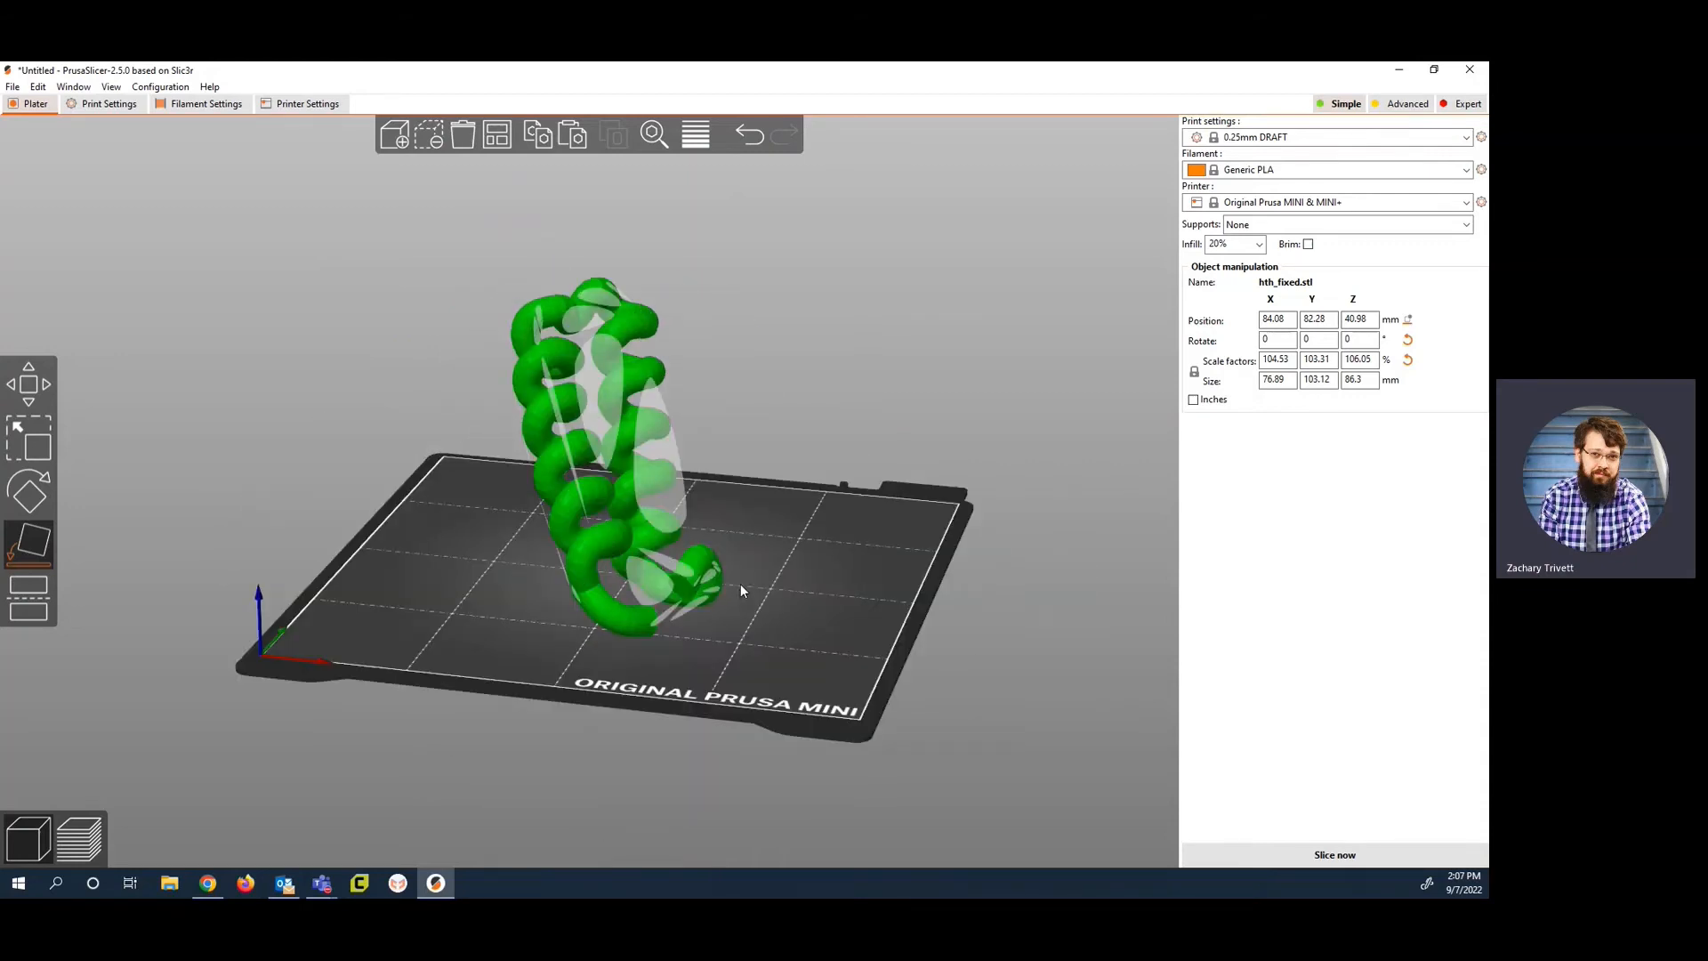
click(659, 477)
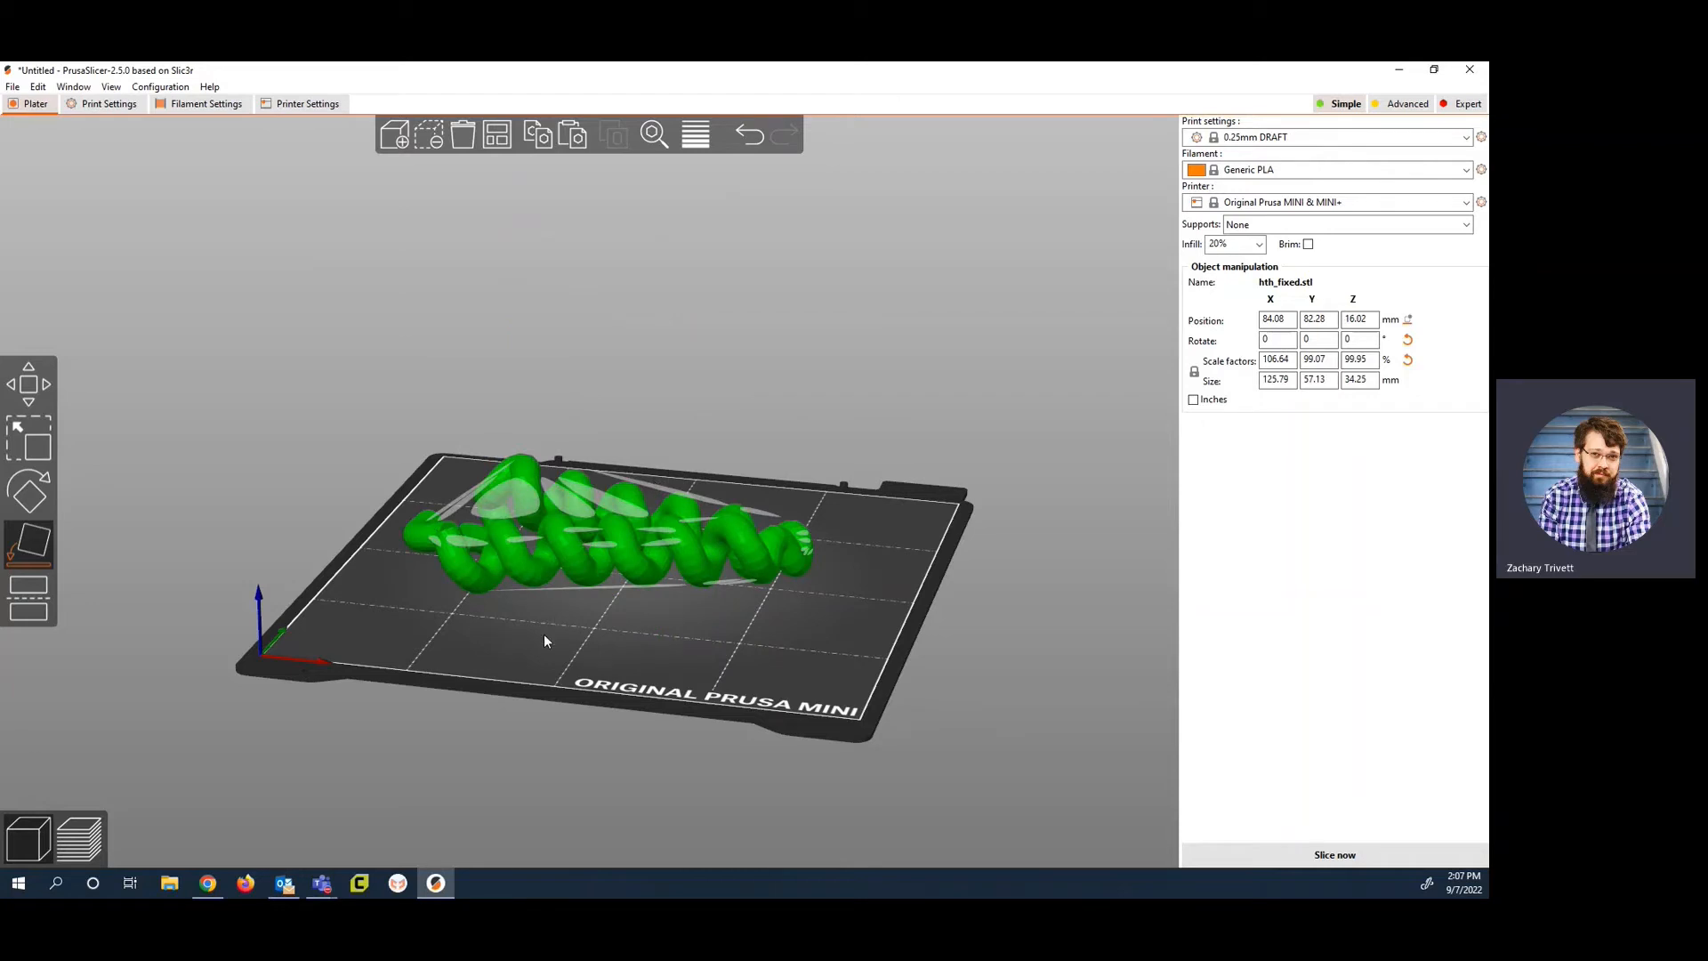
Step: Try lowering the Cut tool's plane through the model to about 15.5 mm, and leave the tool without cutting
drag(544, 637, 602, 636)
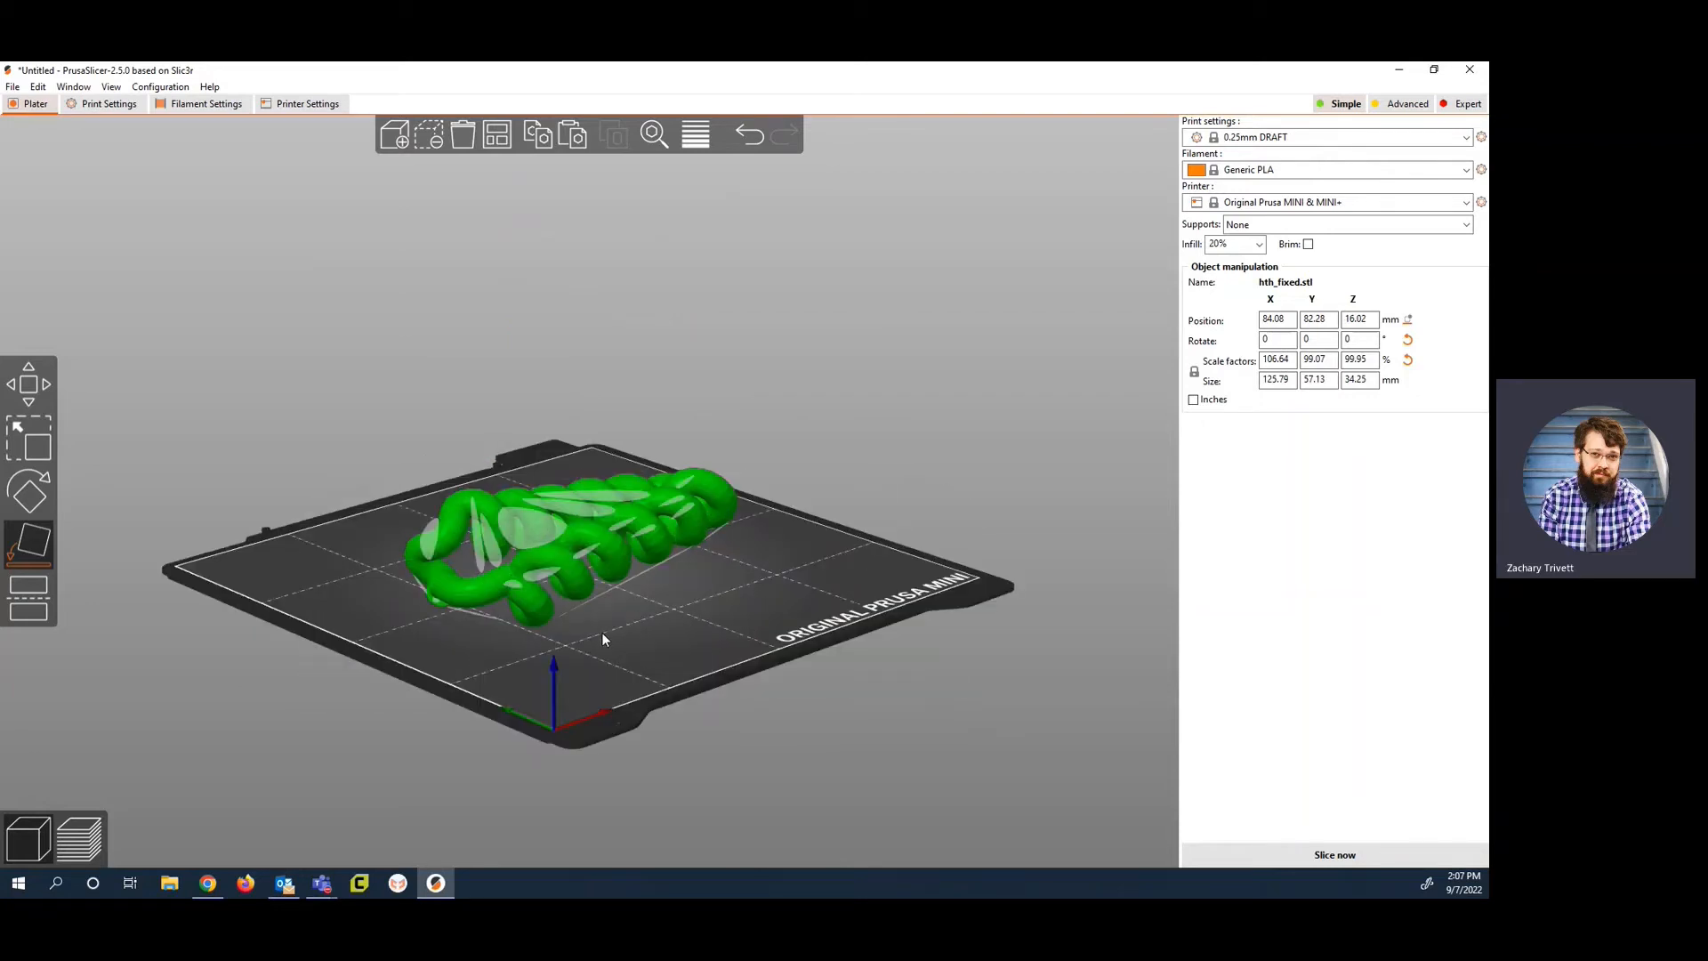
drag(757, 563, 757, 590)
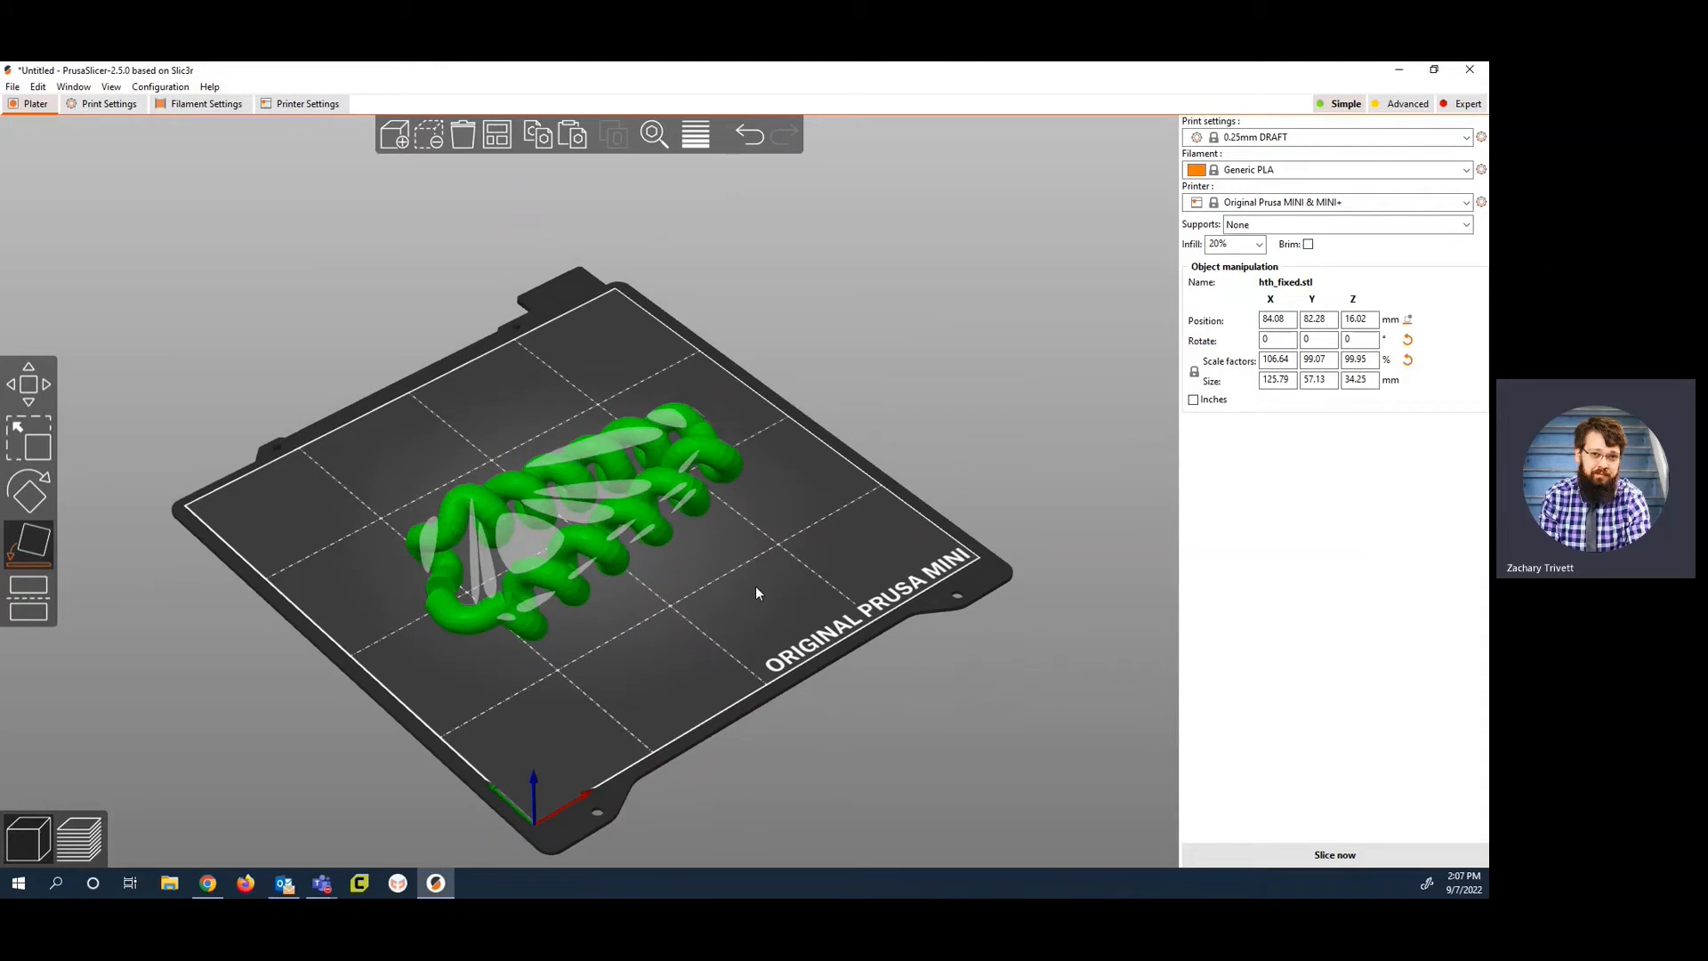
drag(756, 587, 686, 598)
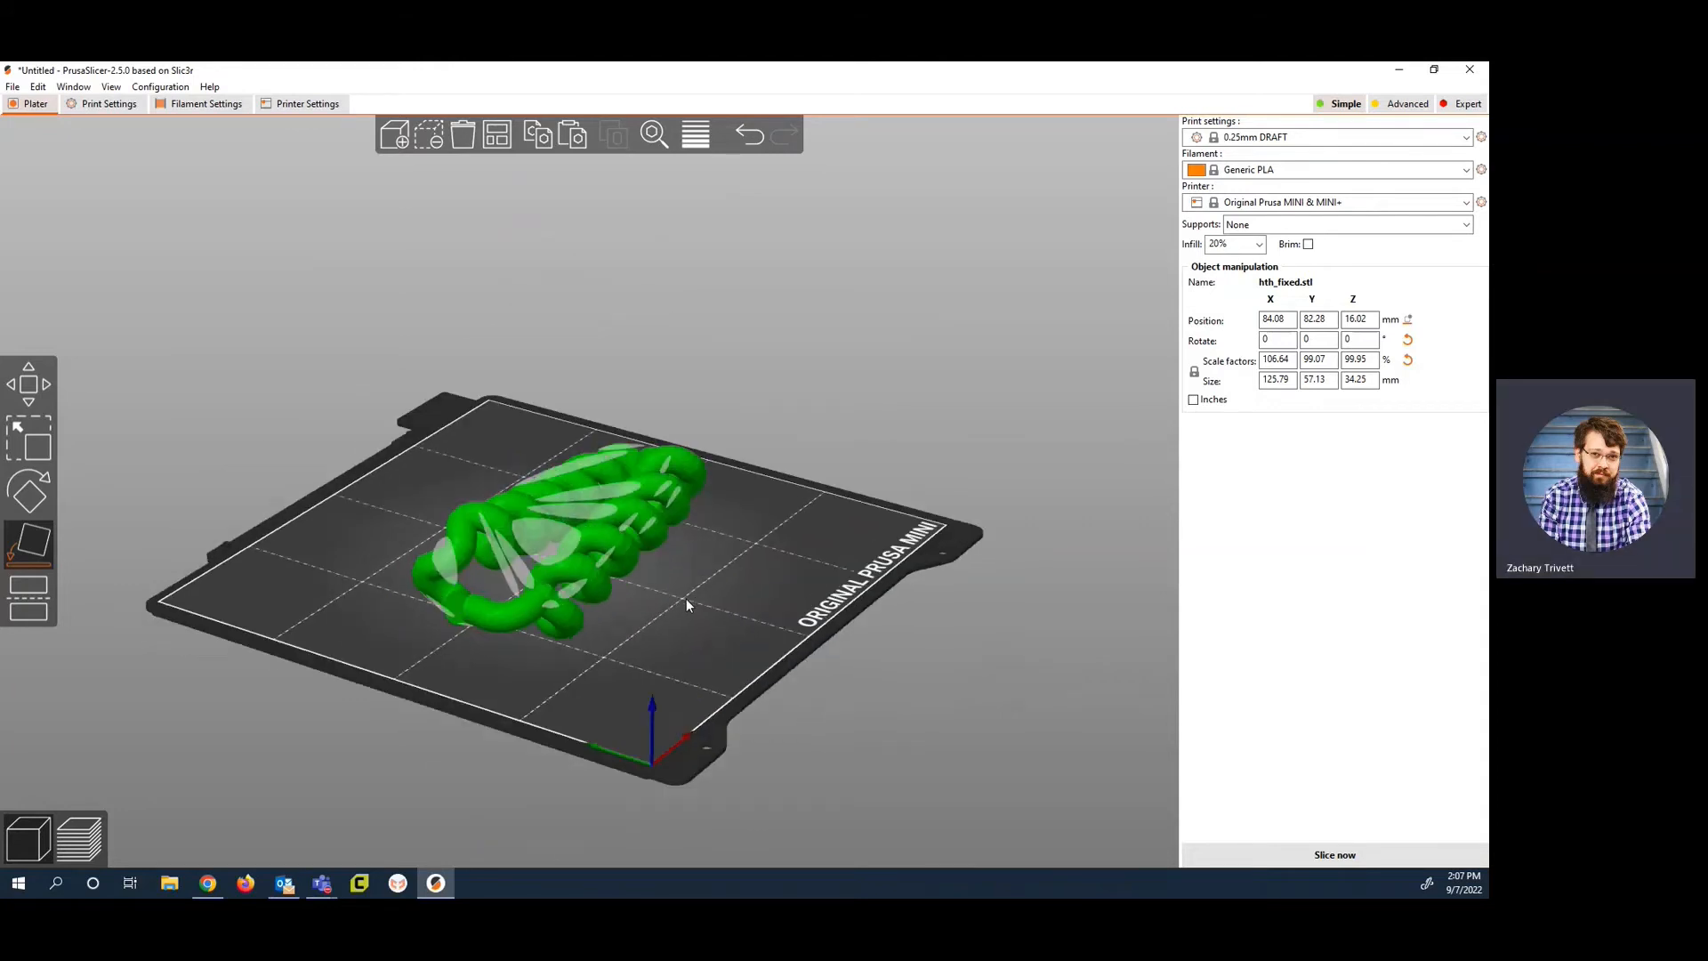
click(29, 613)
mouse_move(669, 644)
mouse_down()
mouse_move(713, 620)
mouse_move(692, 644)
mouse_up()
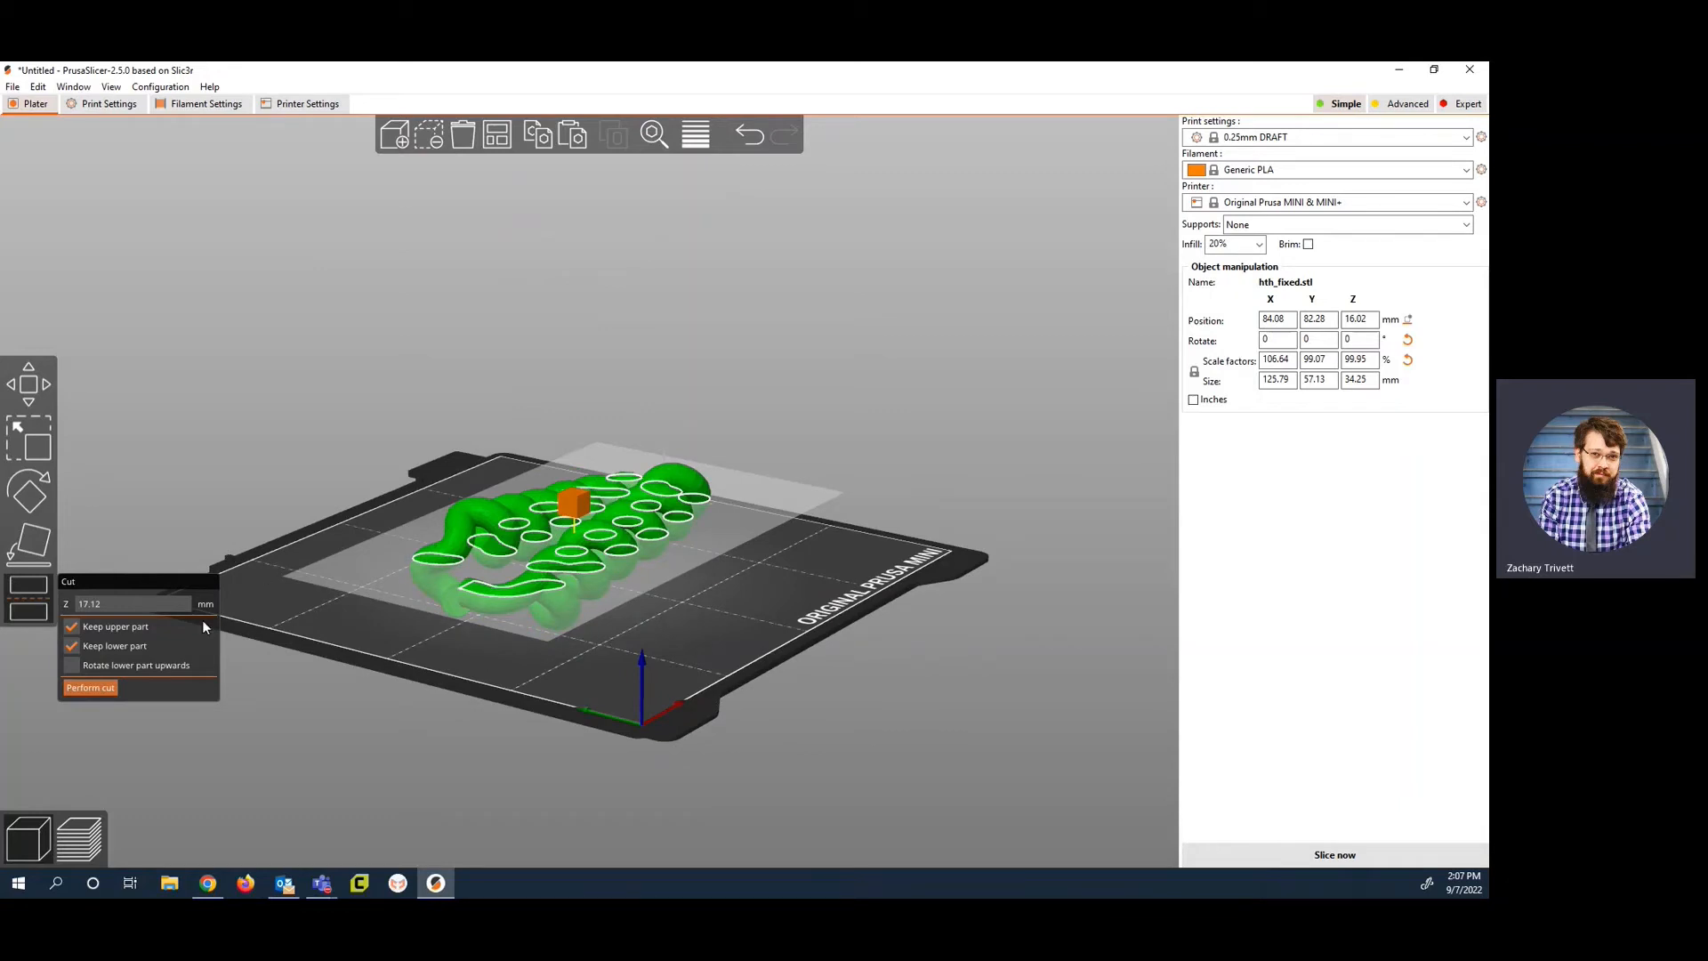
drag(571, 504, 570, 510)
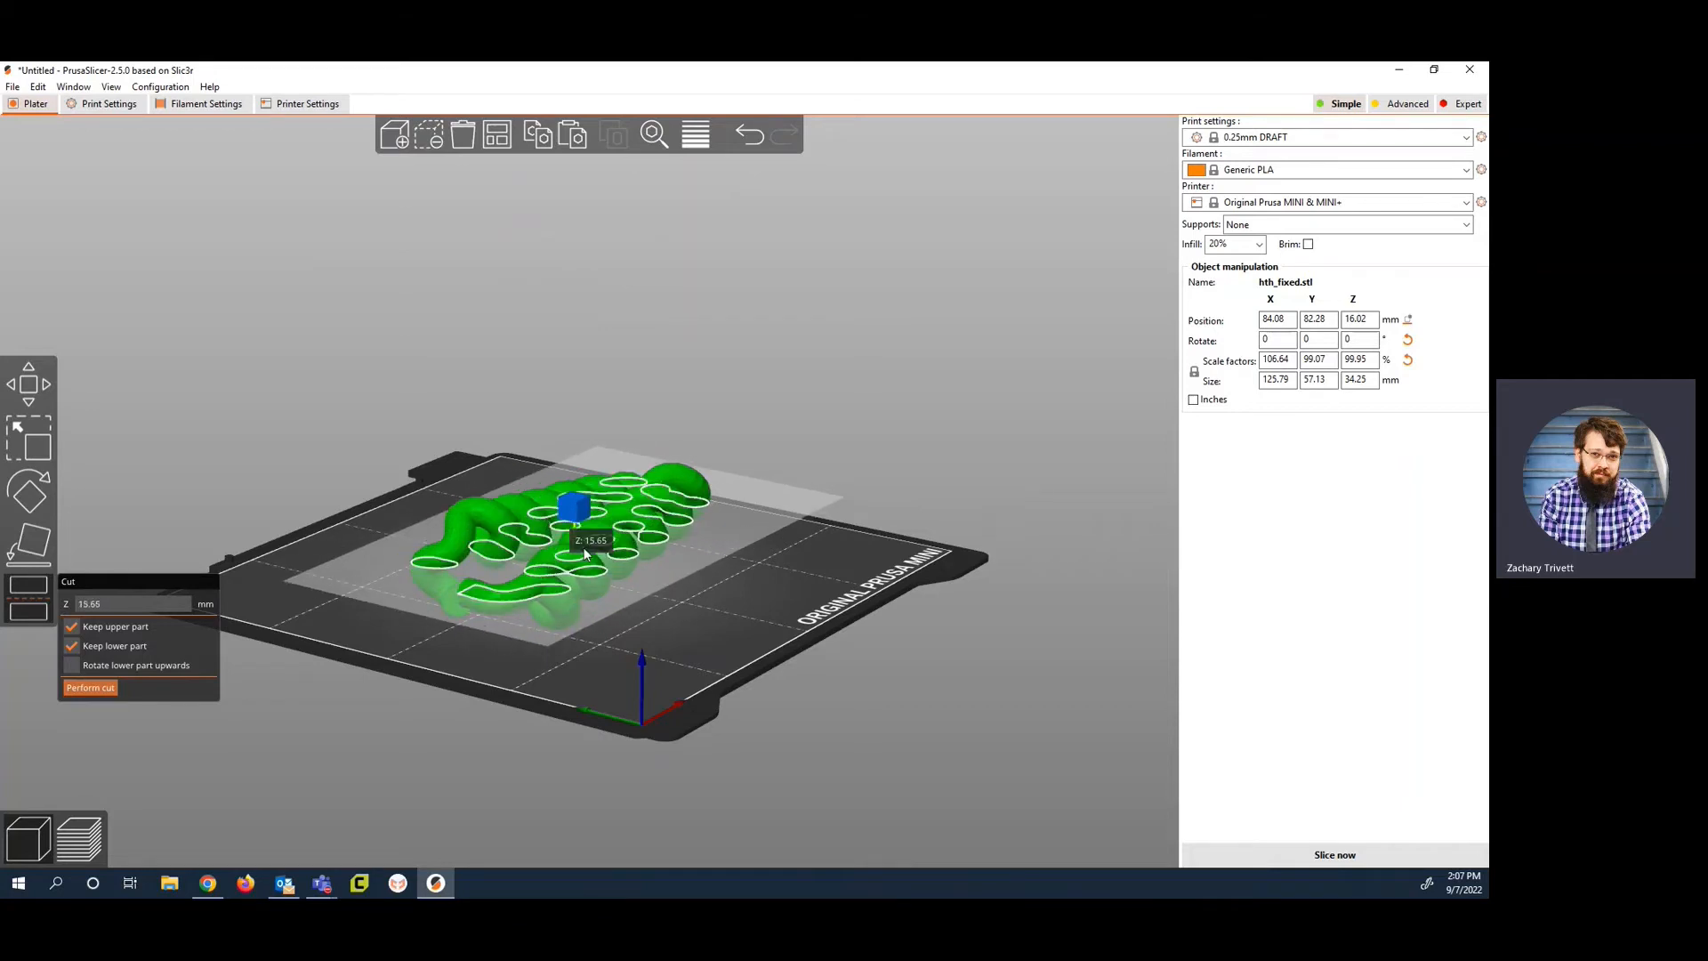
drag(648, 644, 682, 626)
mouse_move(557, 520)
mouse_down()
mouse_move(563, 488)
mouse_move(563, 523)
mouse_up()
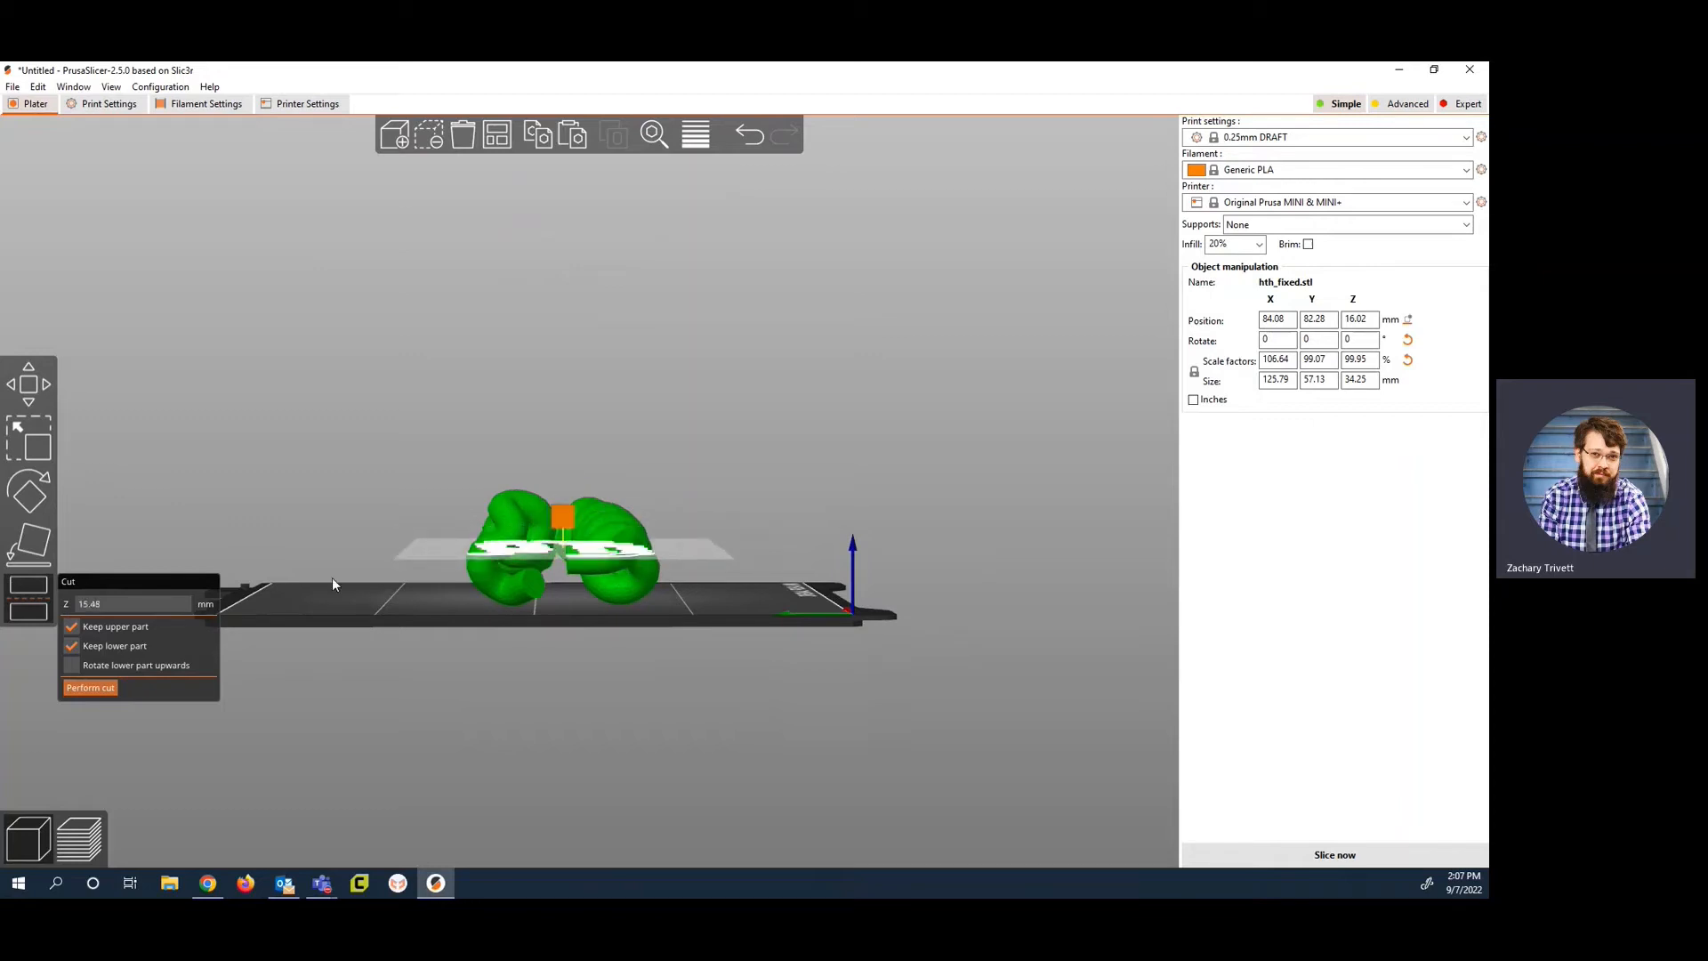
click(37, 545)
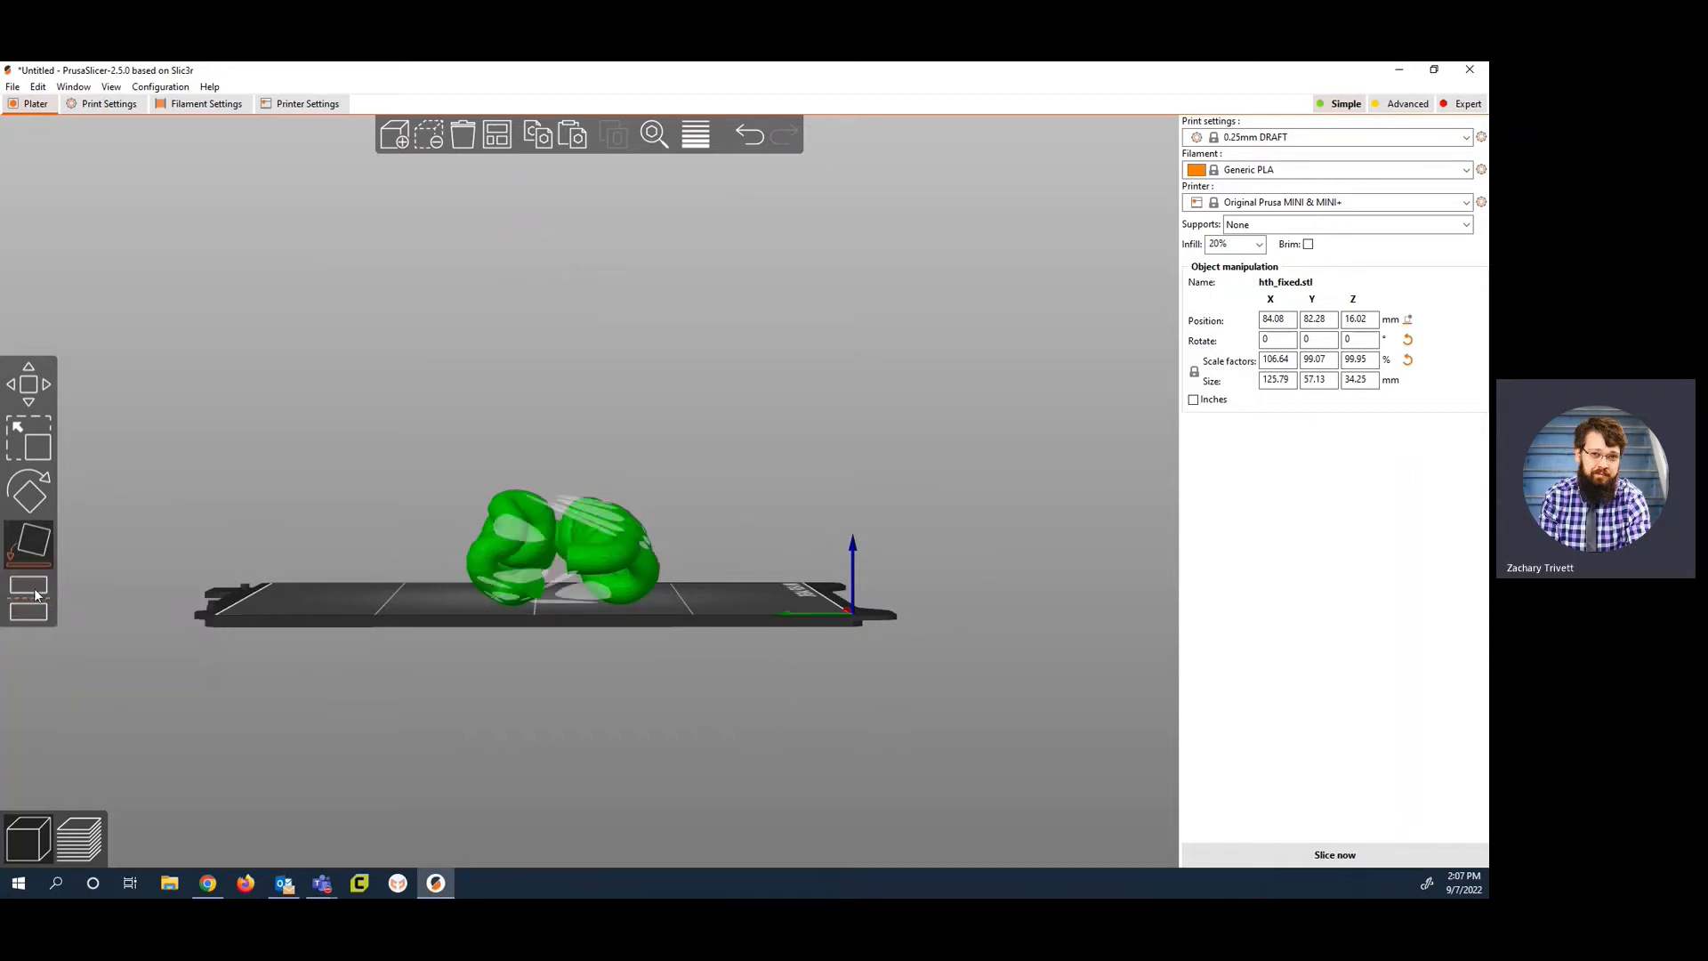
Step: Cut the model horizontally at Z 17.15 mm, keeping both parts and rotating the lower part upwards
click(36, 592)
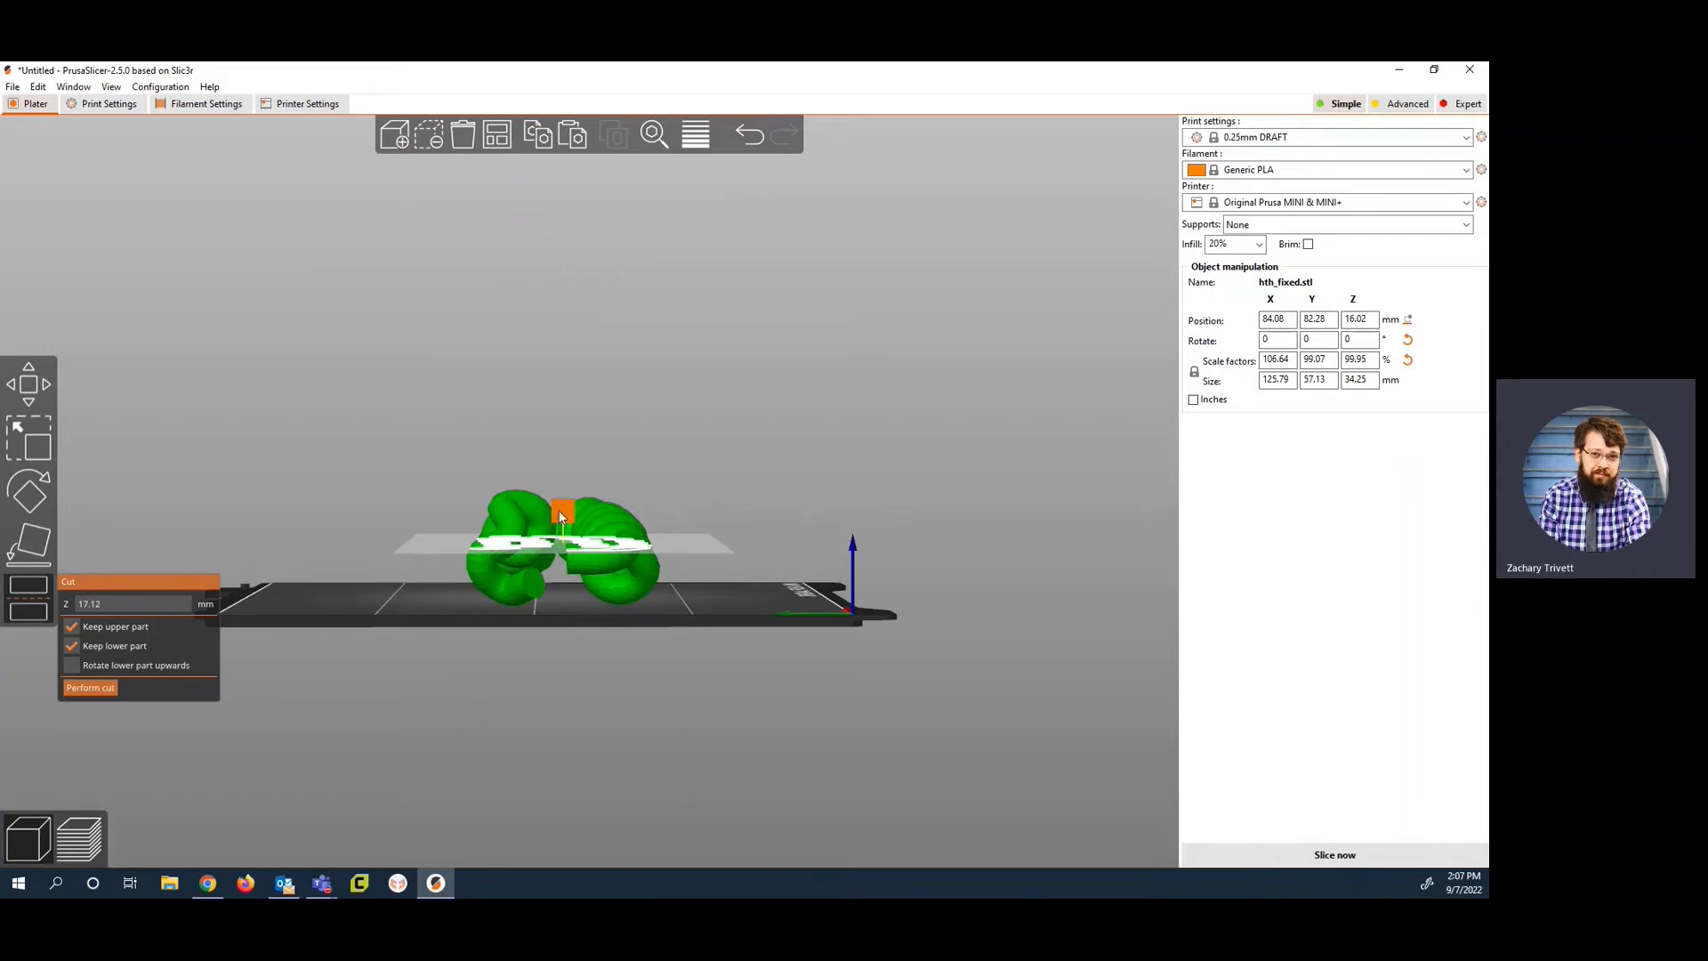
mouse_move(559, 510)
mouse_down()
mouse_move(561, 533)
mouse_move(560, 510)
mouse_up()
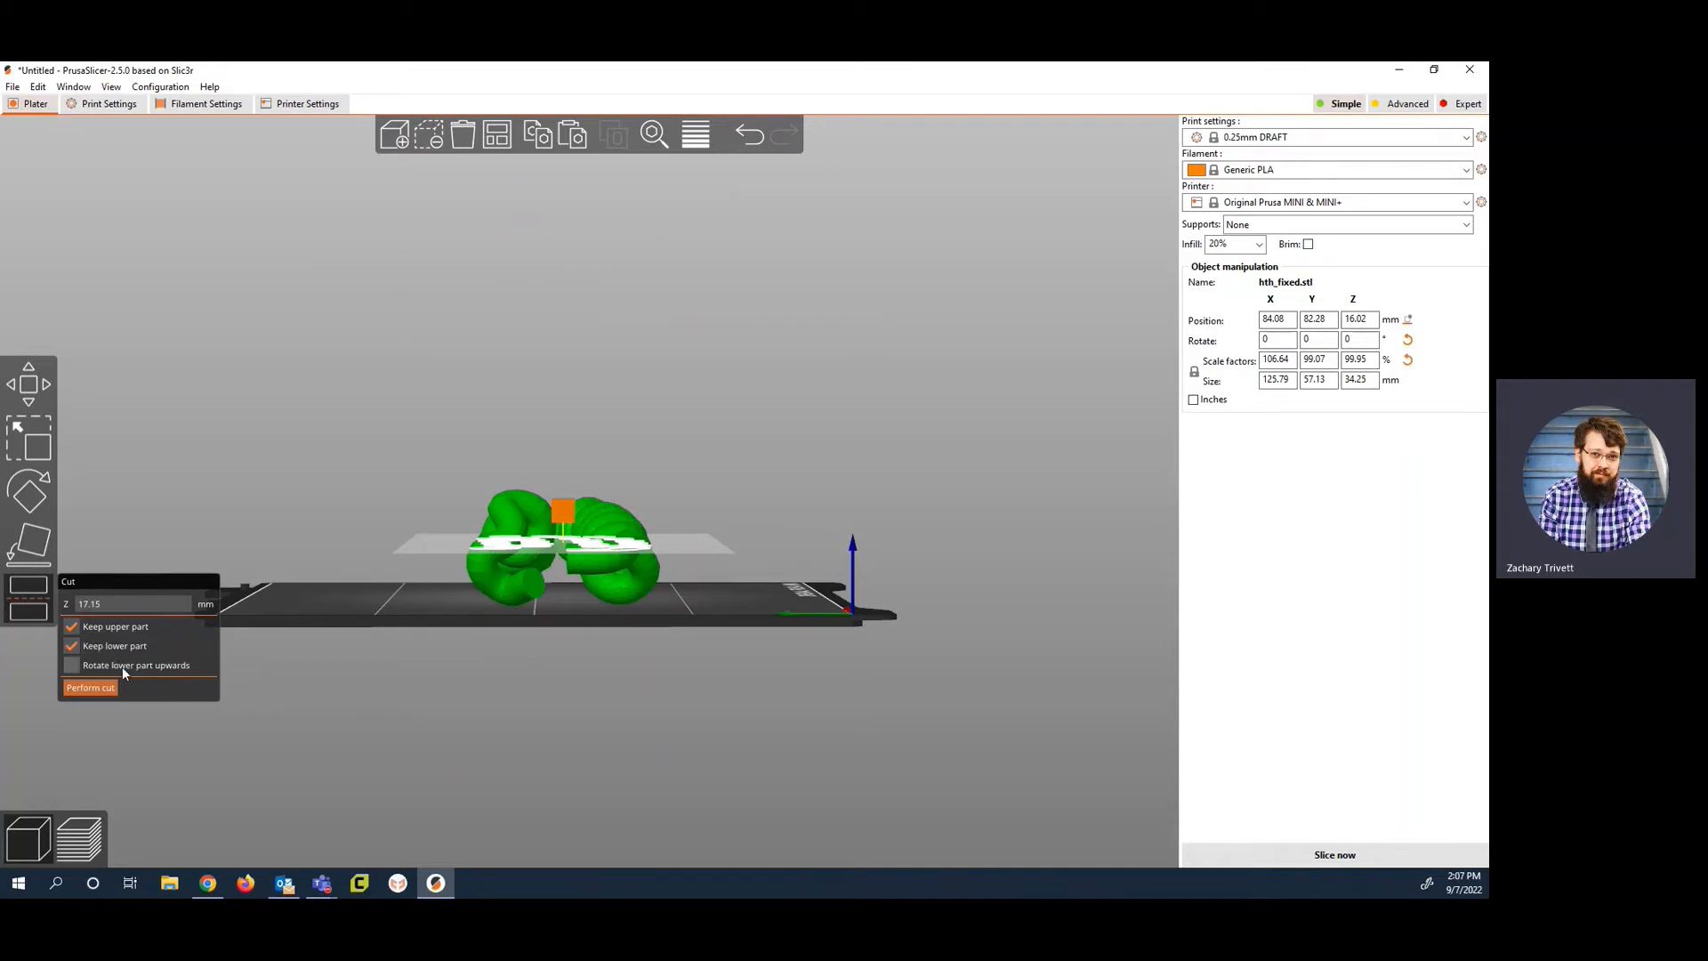
click(75, 663)
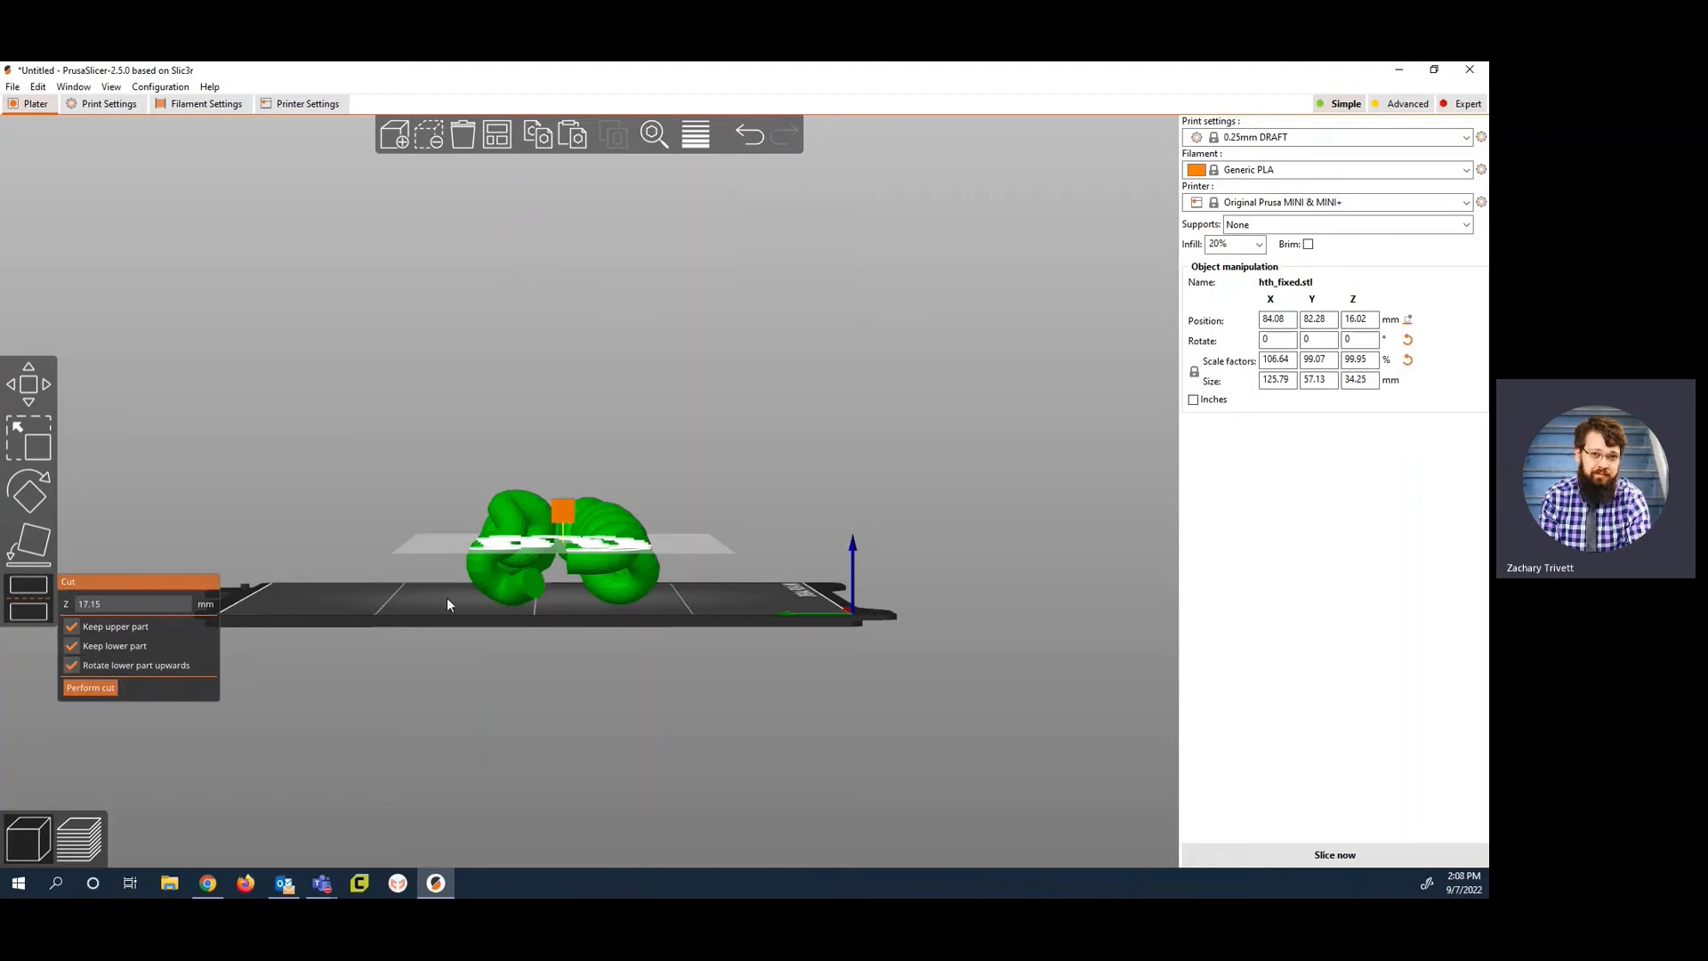
click(89, 688)
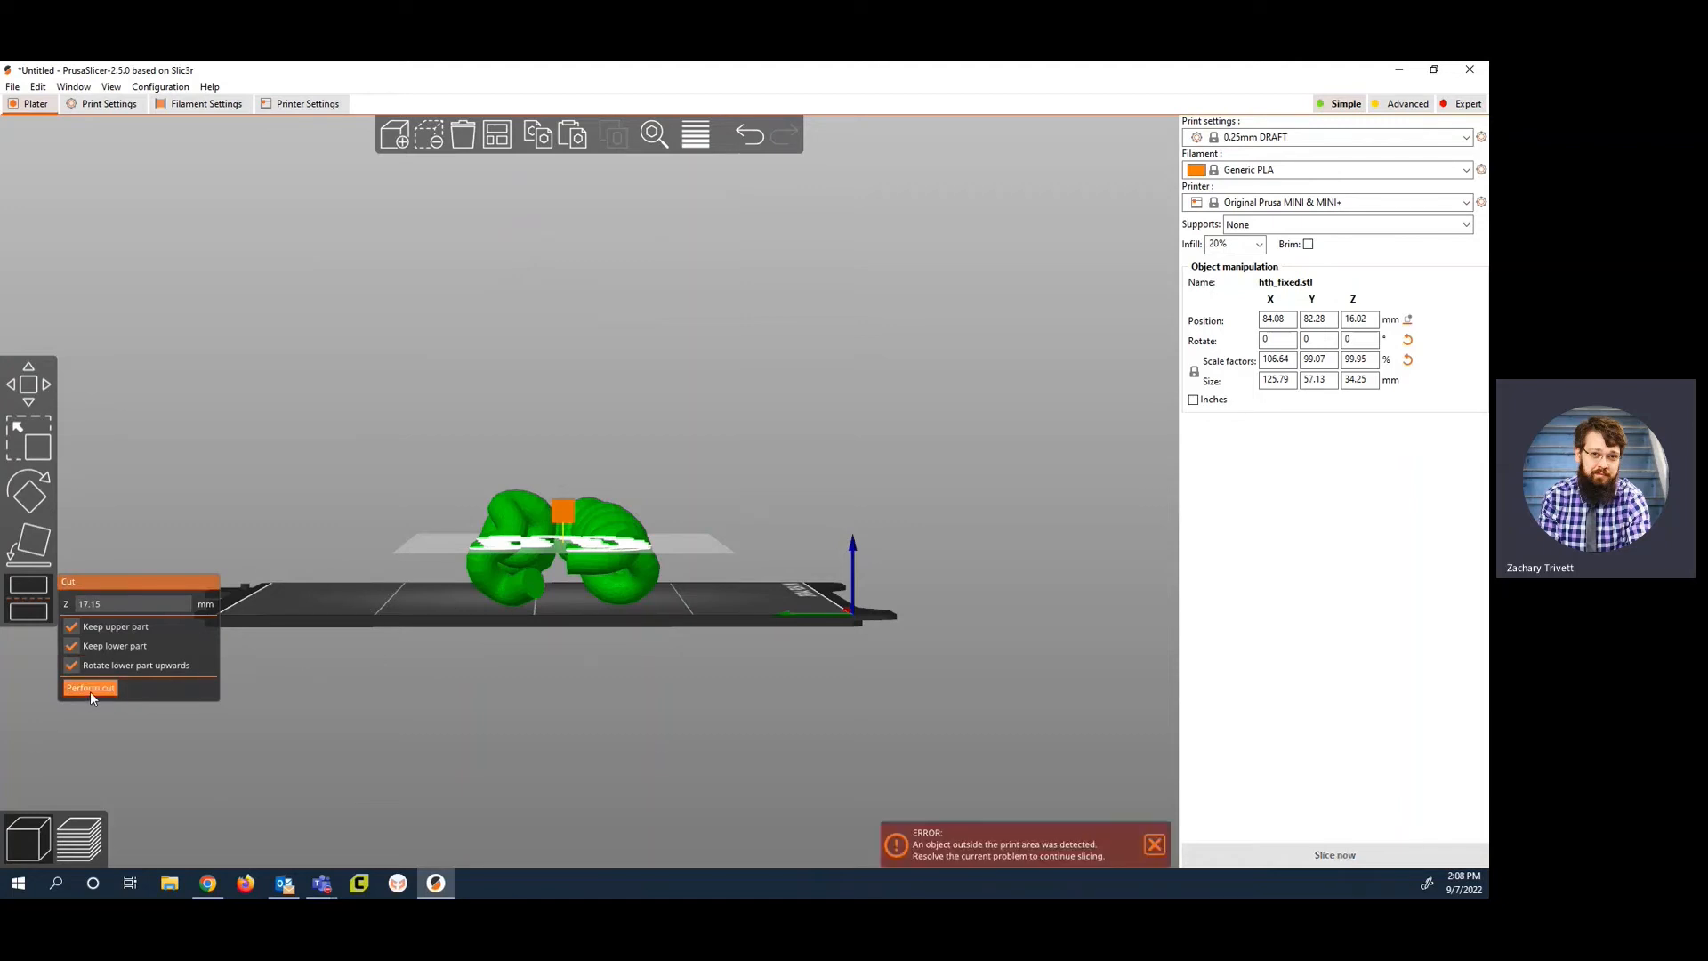
drag(270, 650, 372, 694)
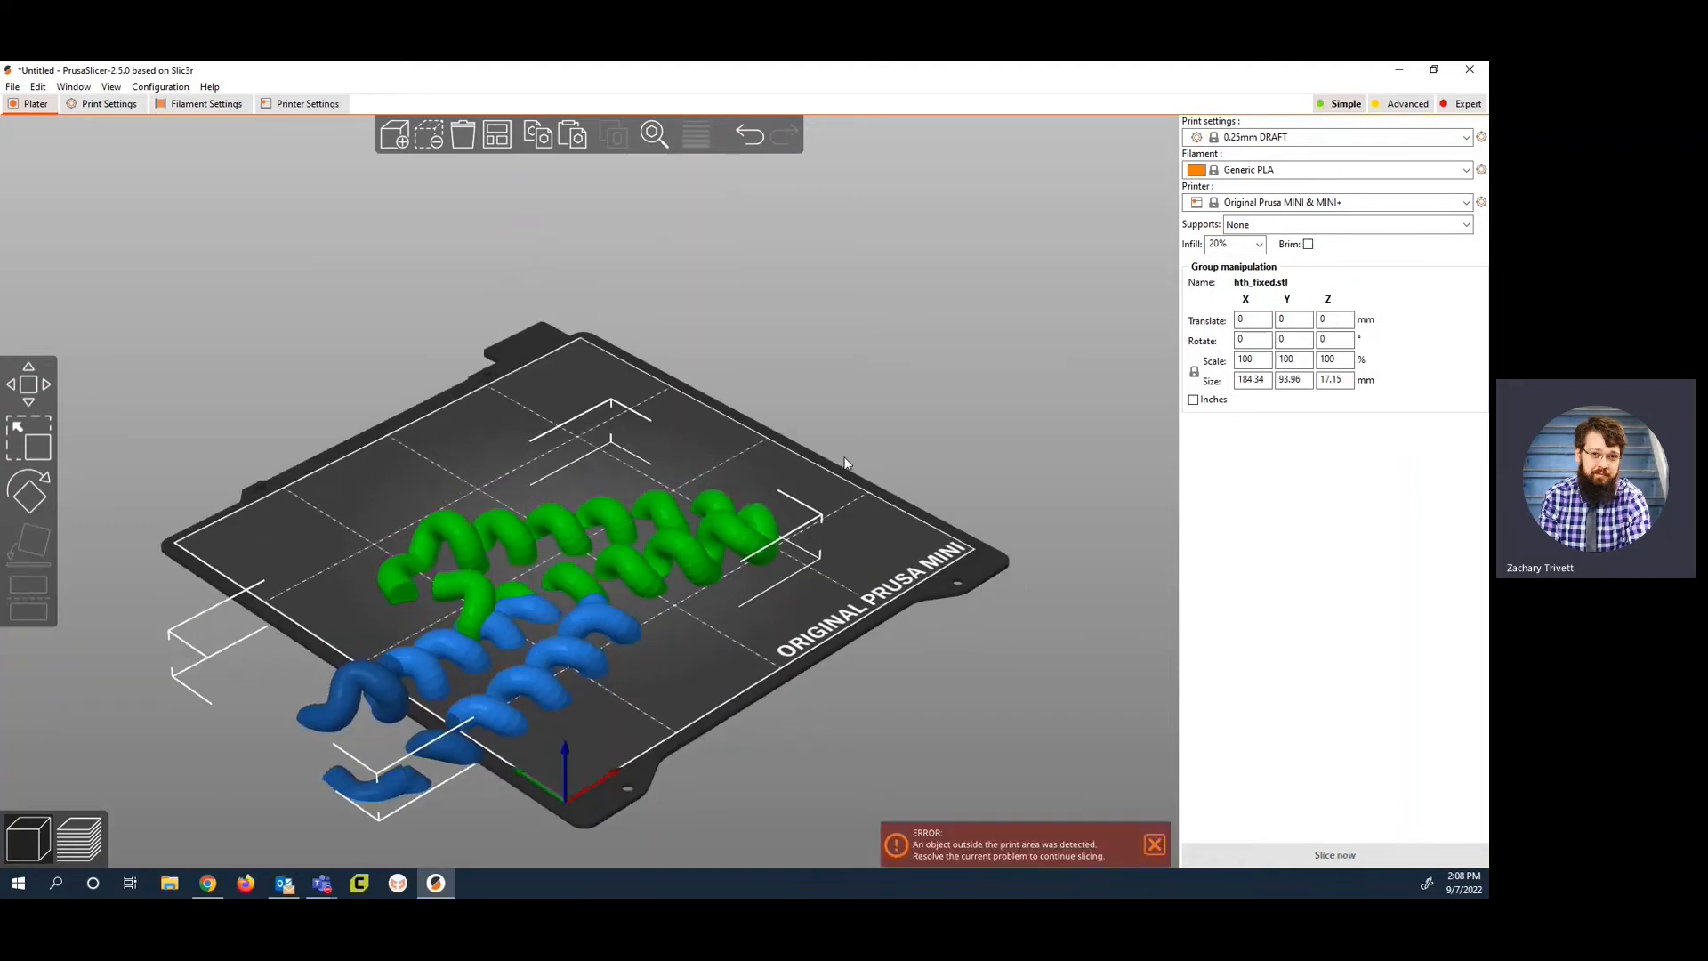
Step: Separate the cut halves, moving the upper part to about X 79, Y 52 mm and the lower to about X 109, Y 129 mm
click(745, 381)
drag(530, 539, 479, 435)
drag(553, 667, 698, 604)
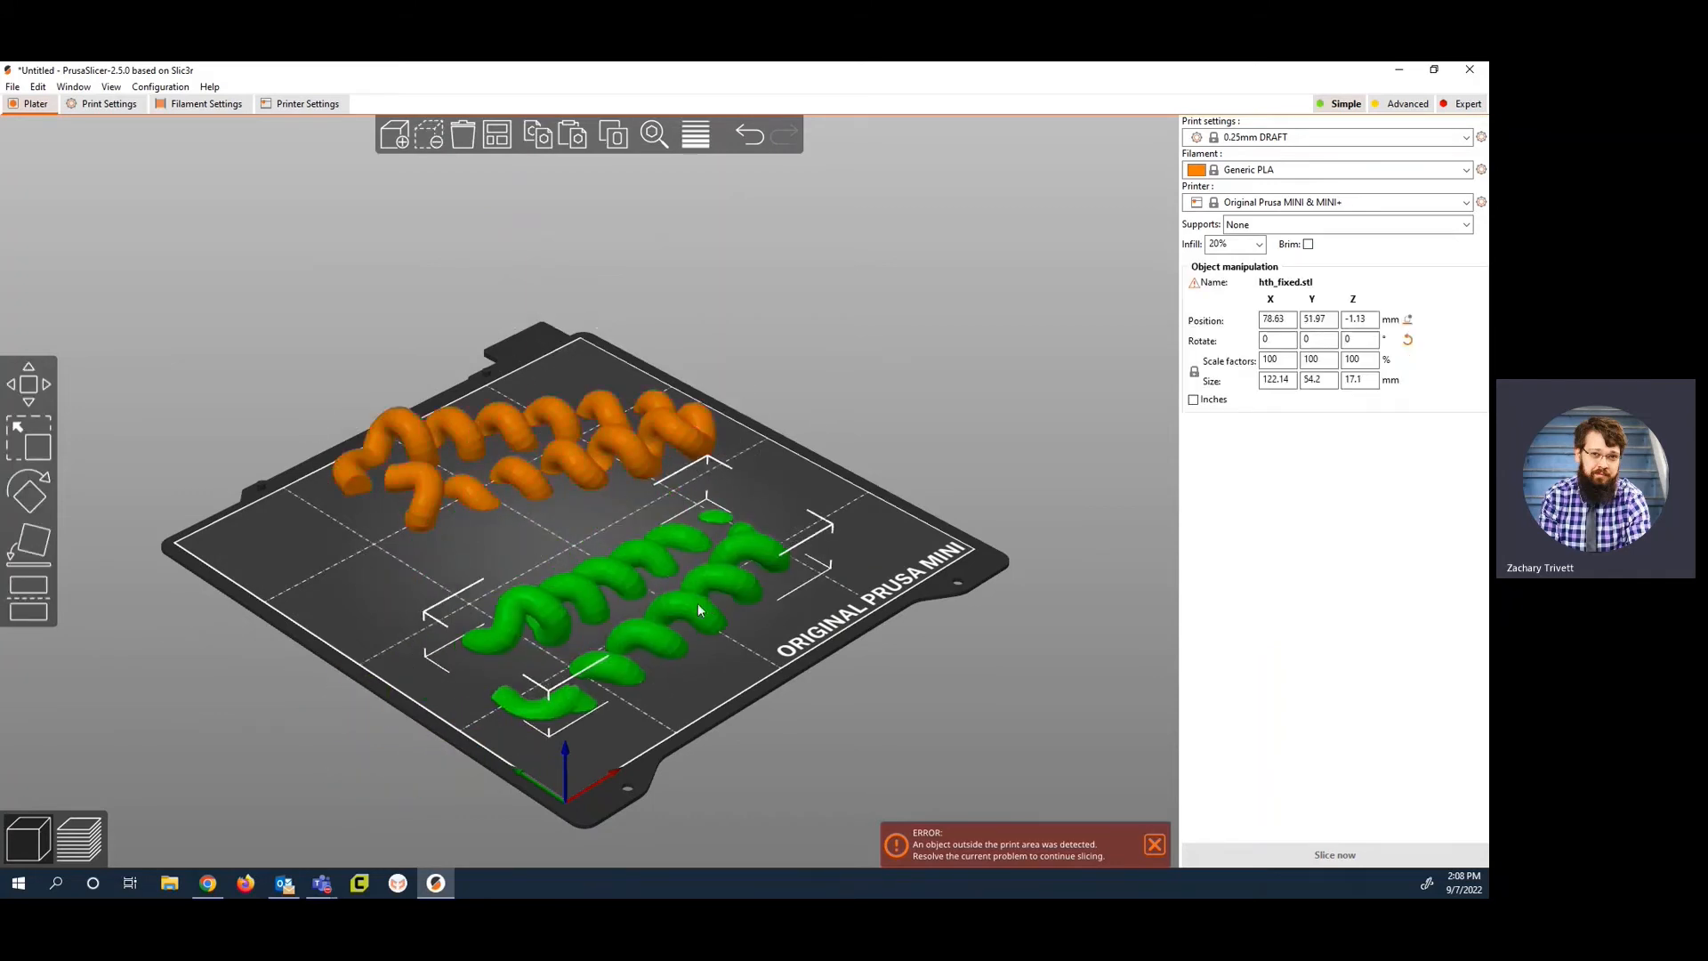
click(482, 493)
drag(477, 490, 486, 500)
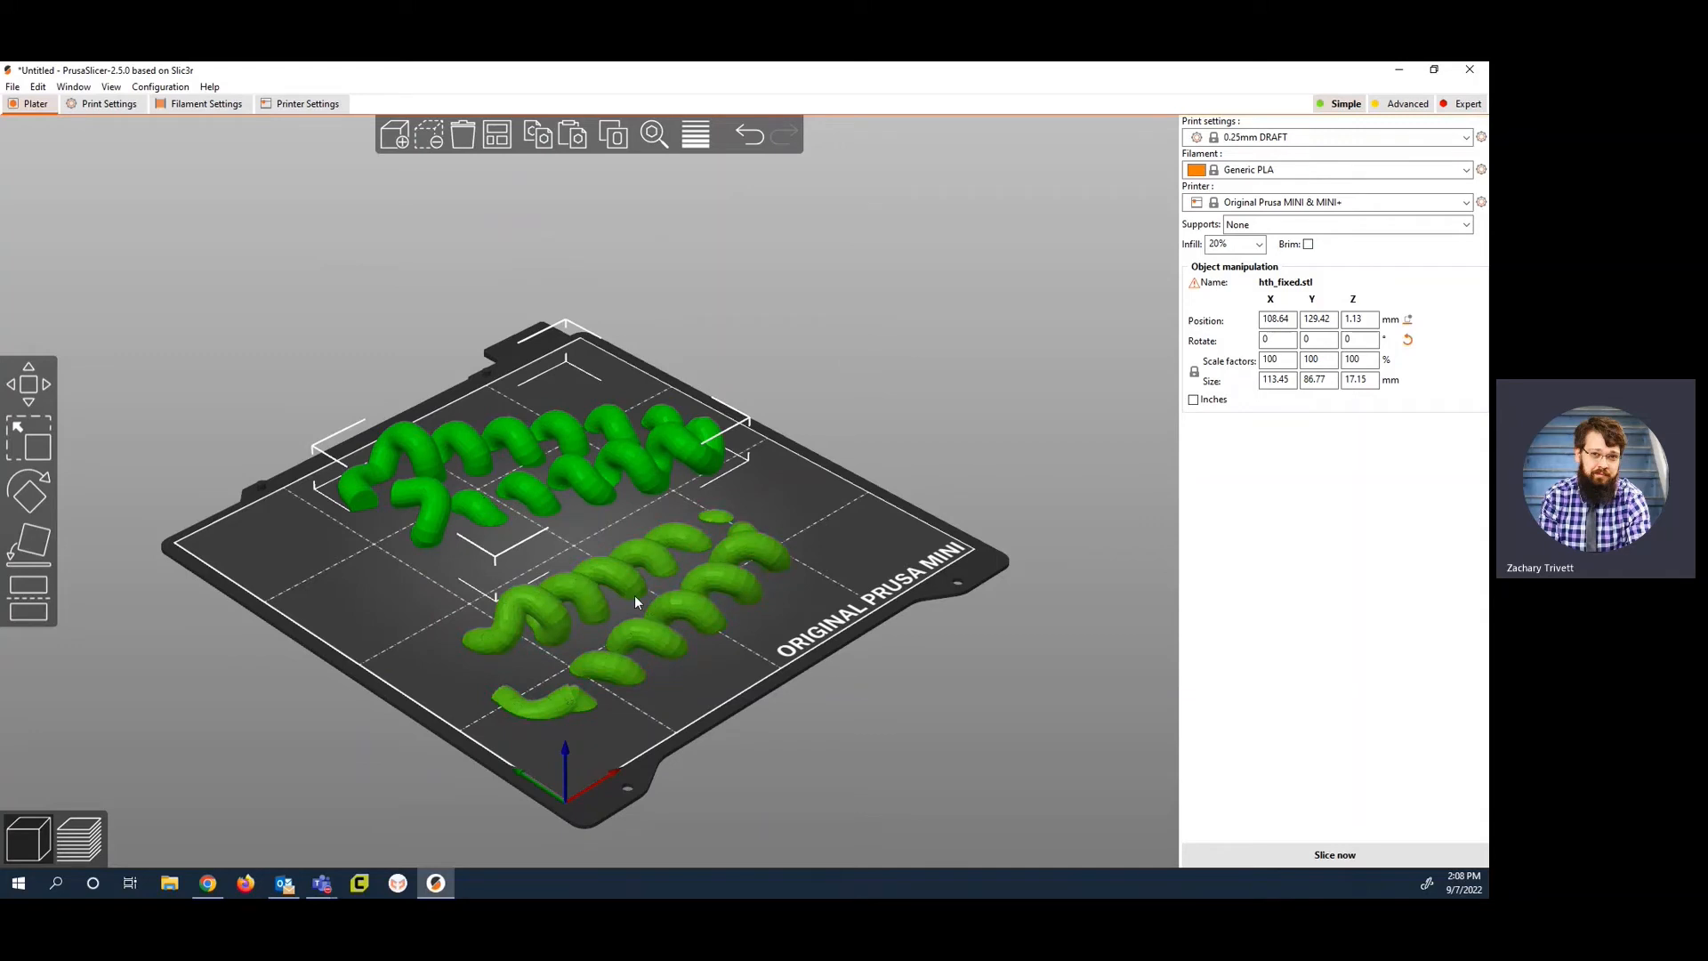
Step: Undo the moves of the two halves and the cut itself
key(ctrl+z)
key(ctrl+z)
key(ctrl+z)
key(ctrl+z)
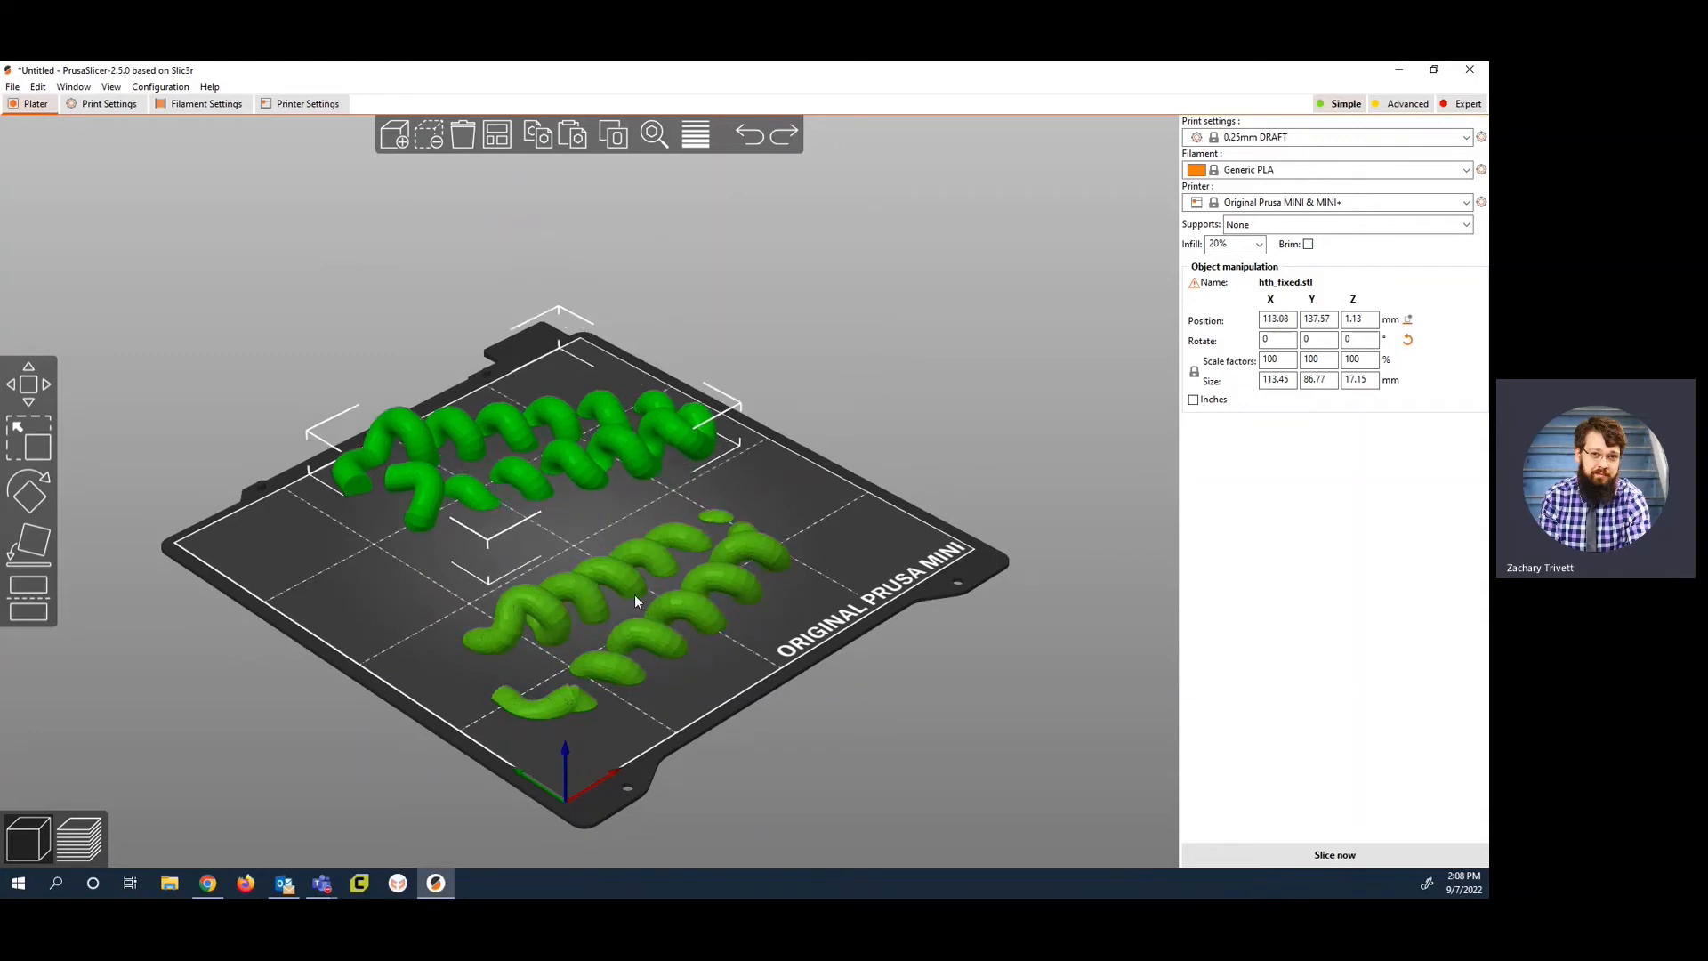
key(ctrl+z)
key(ctrl+z)
key(ctrl+z)
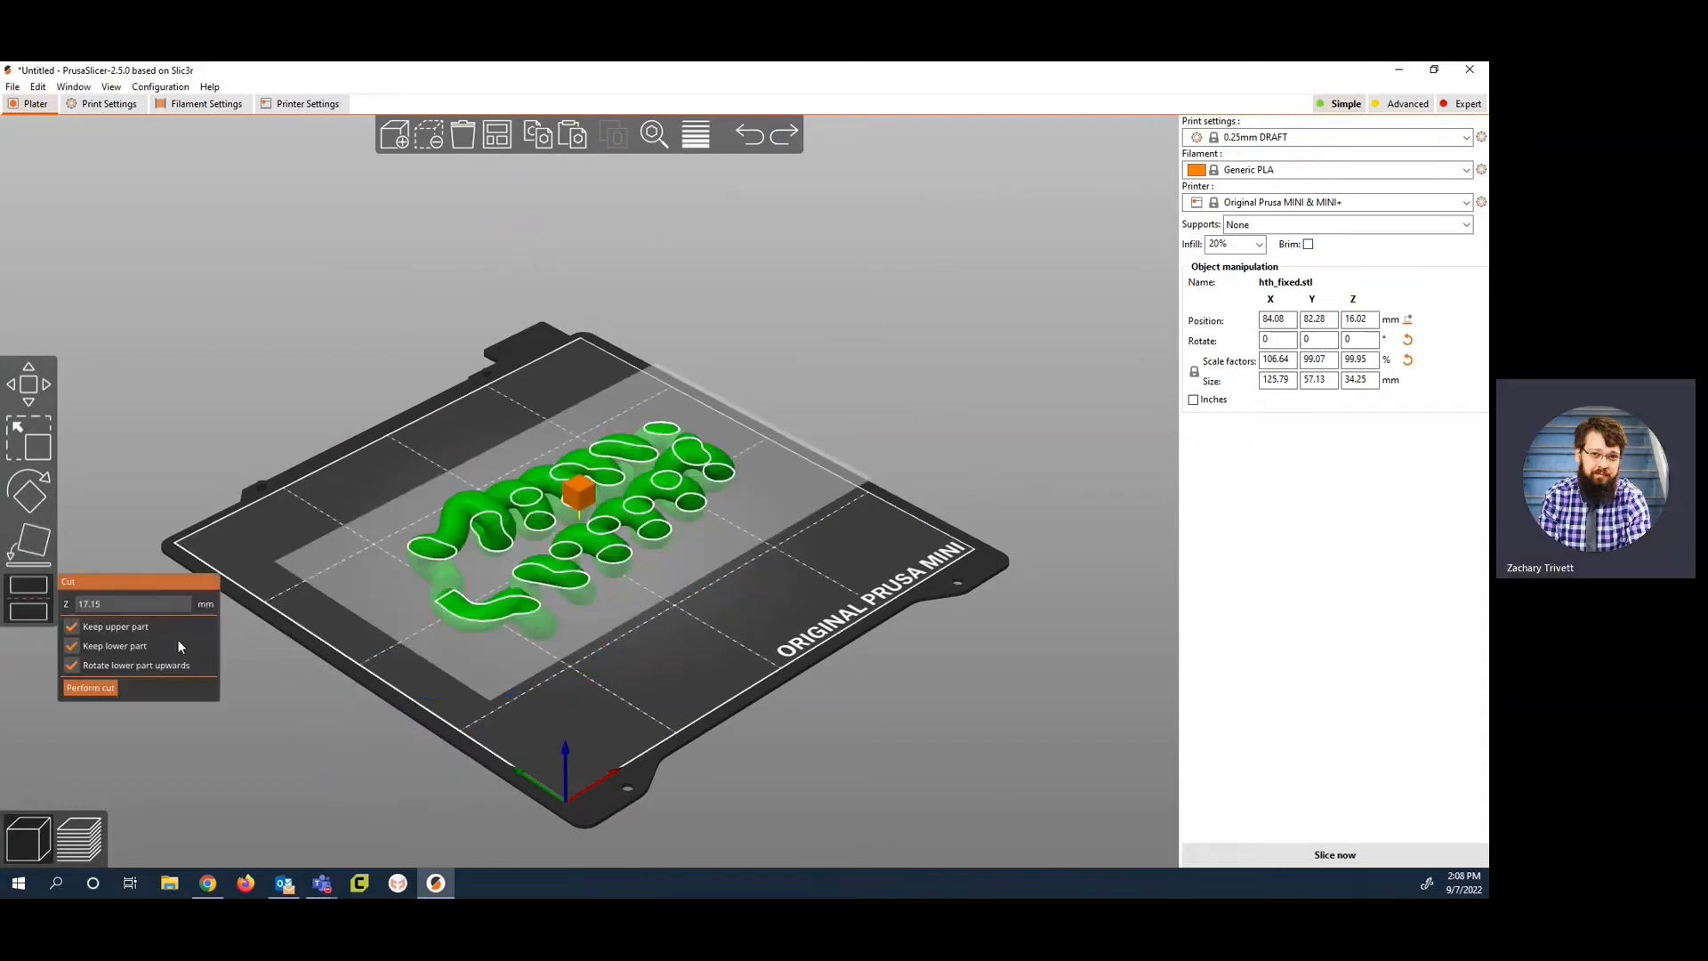
Step: Cut the model again at Z 17.15 mm, keeping only the upper part
click(85, 689)
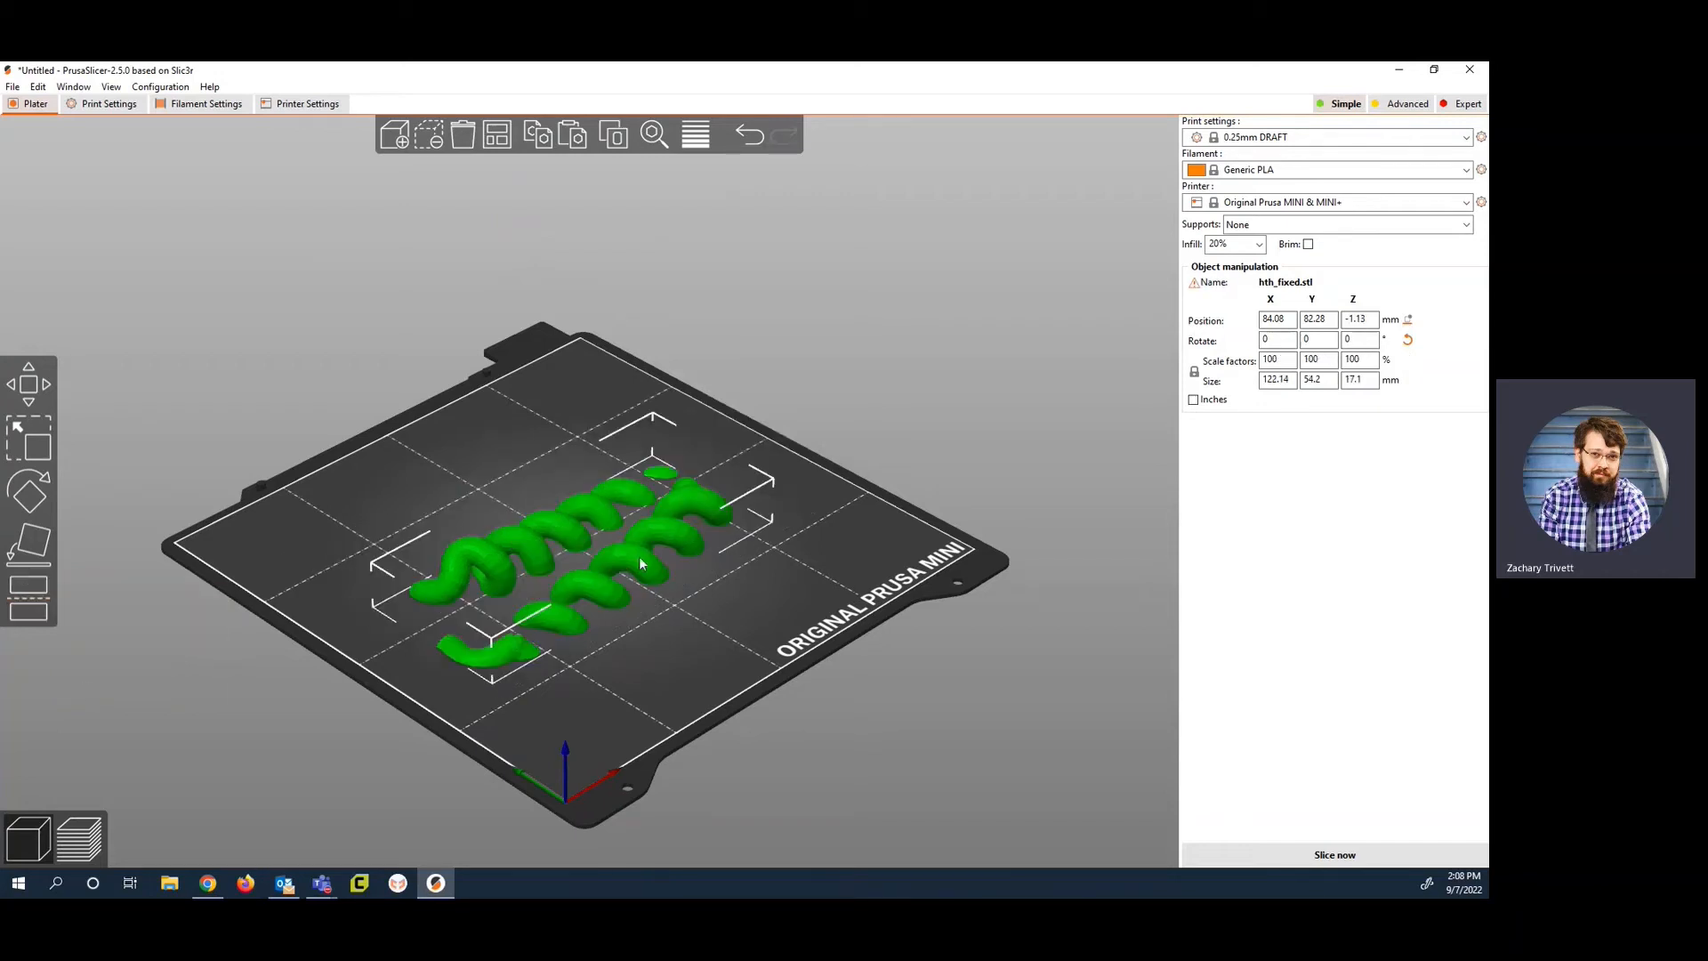
right_drag(617, 631, 642, 575)
drag(638, 584, 680, 550)
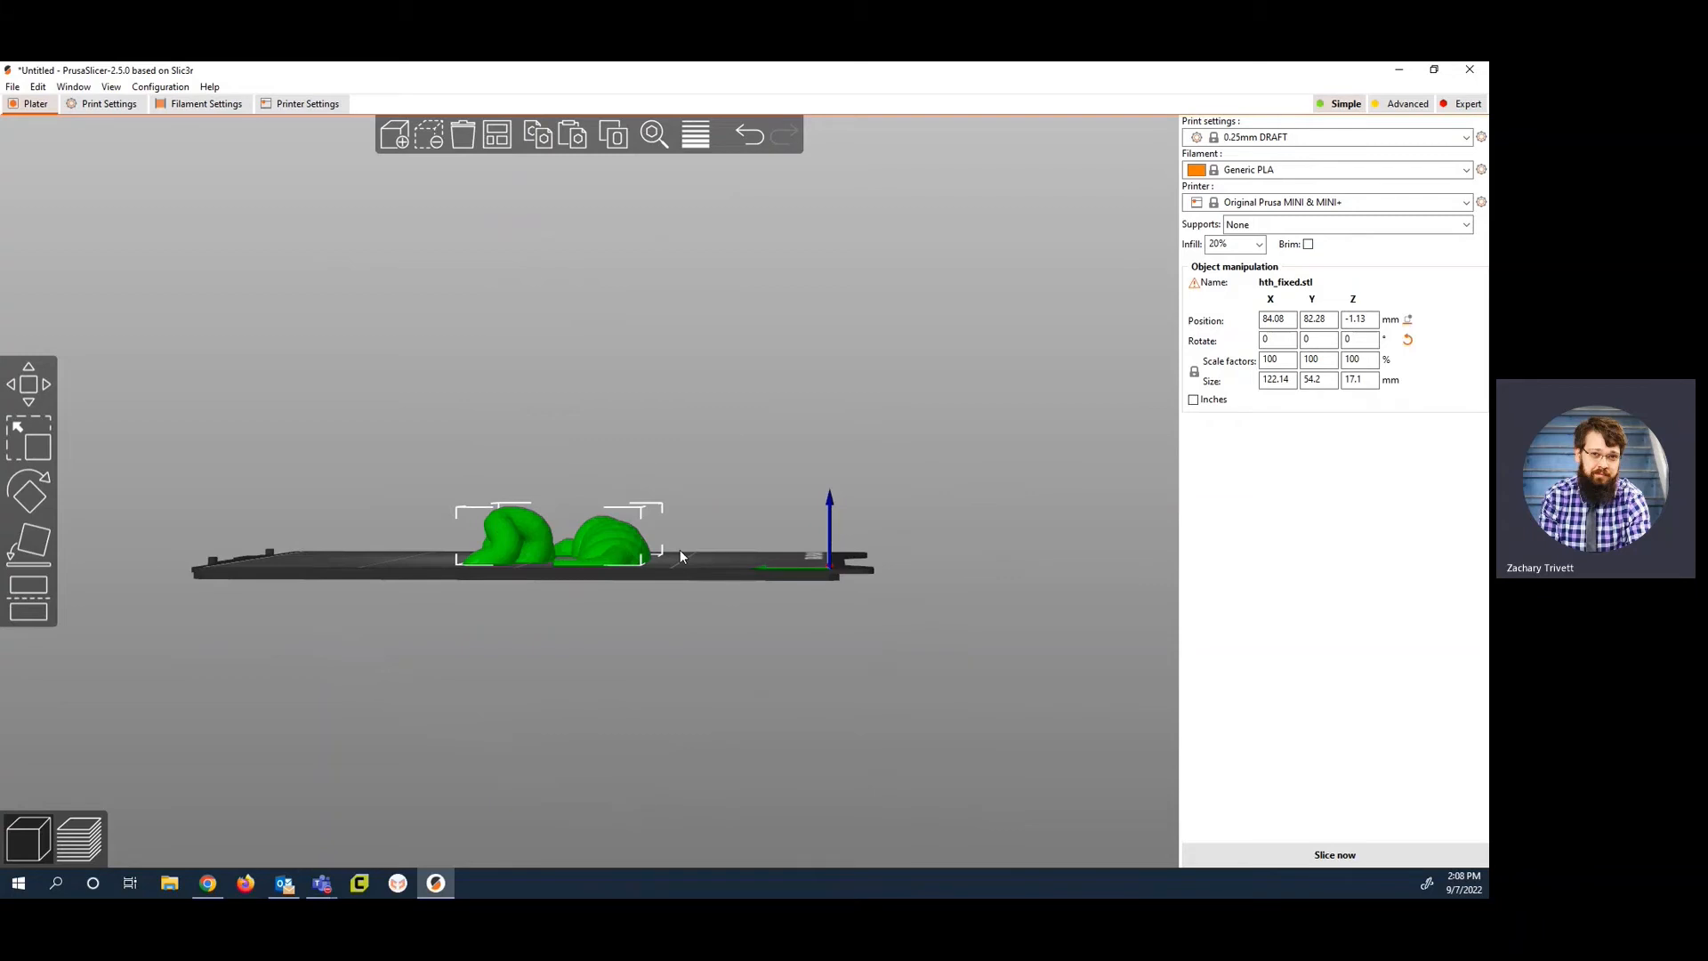
Step: Choose the 0.15mm QUALITY print settings and the Generic PLA filament for the cut model
key(0)
drag(622, 596, 669, 553)
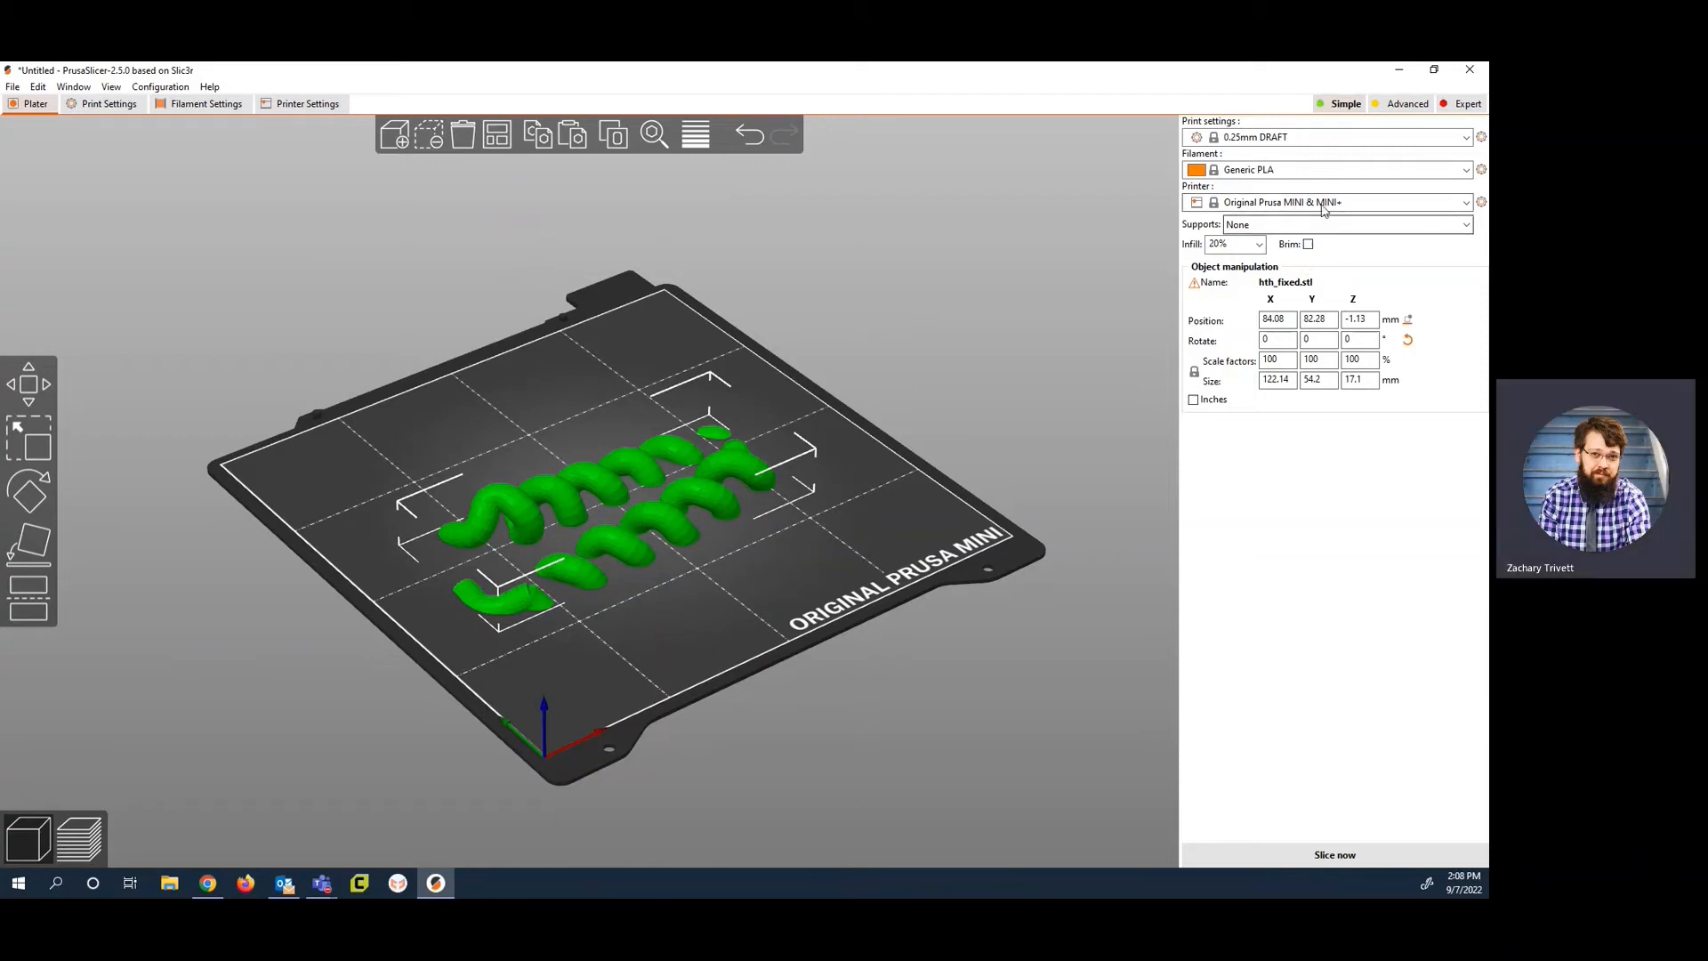
click(1268, 137)
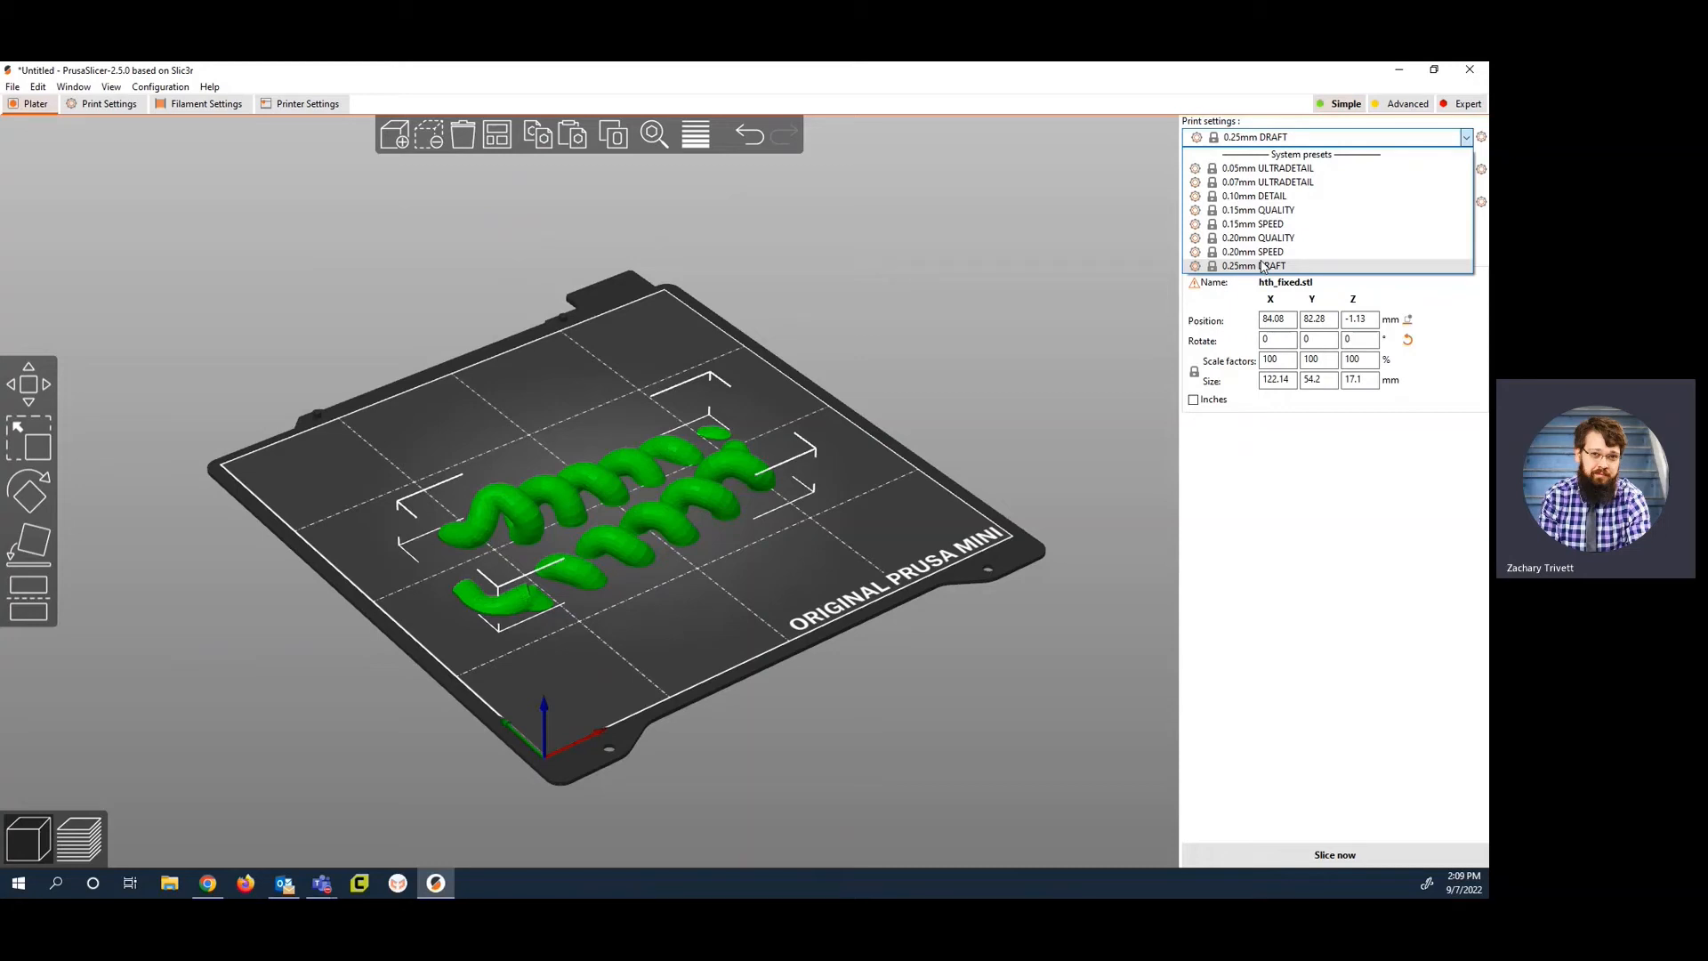
click(1248, 212)
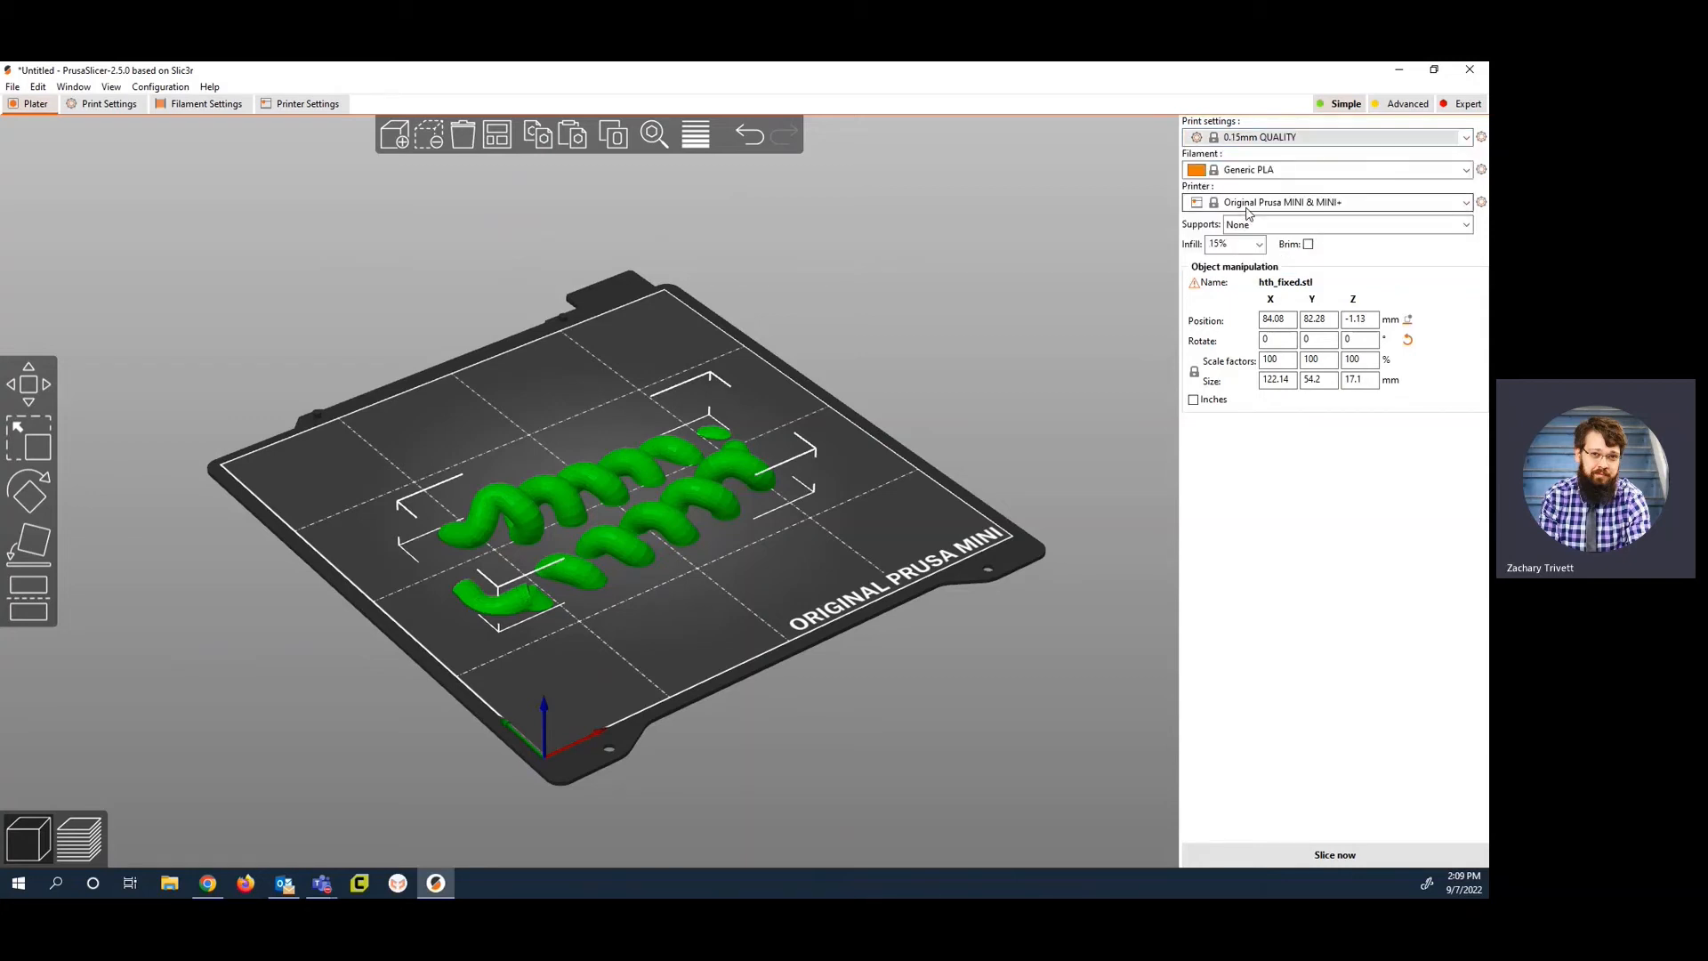
click(1259, 171)
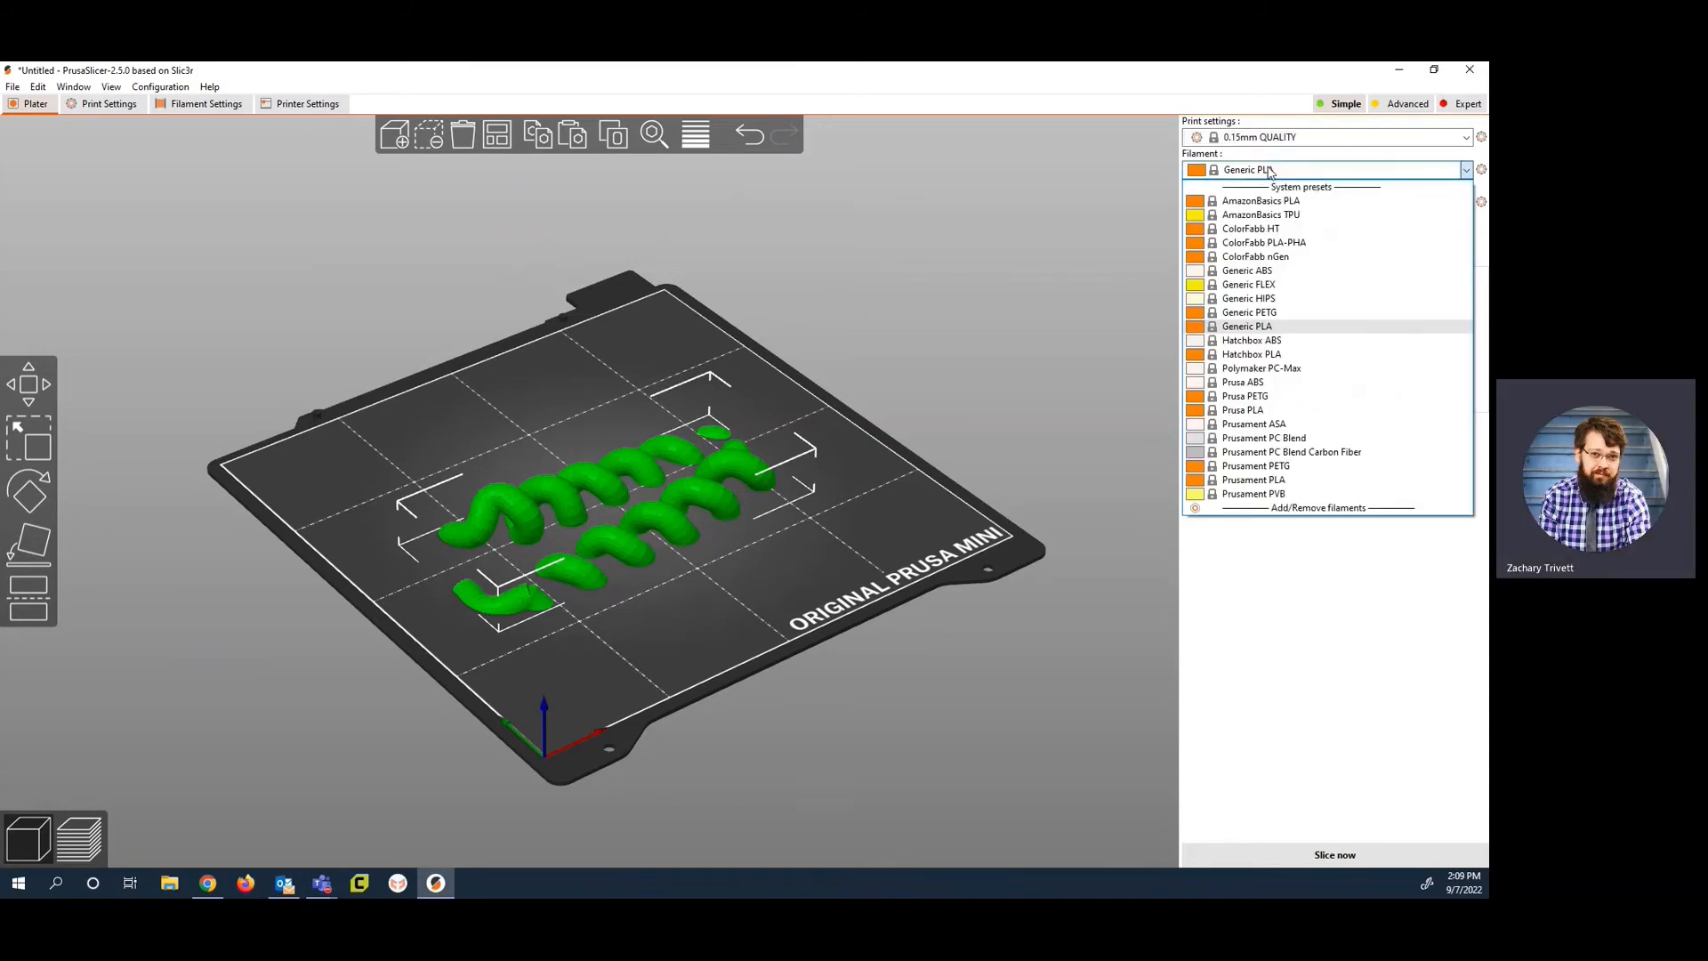
click(1248, 327)
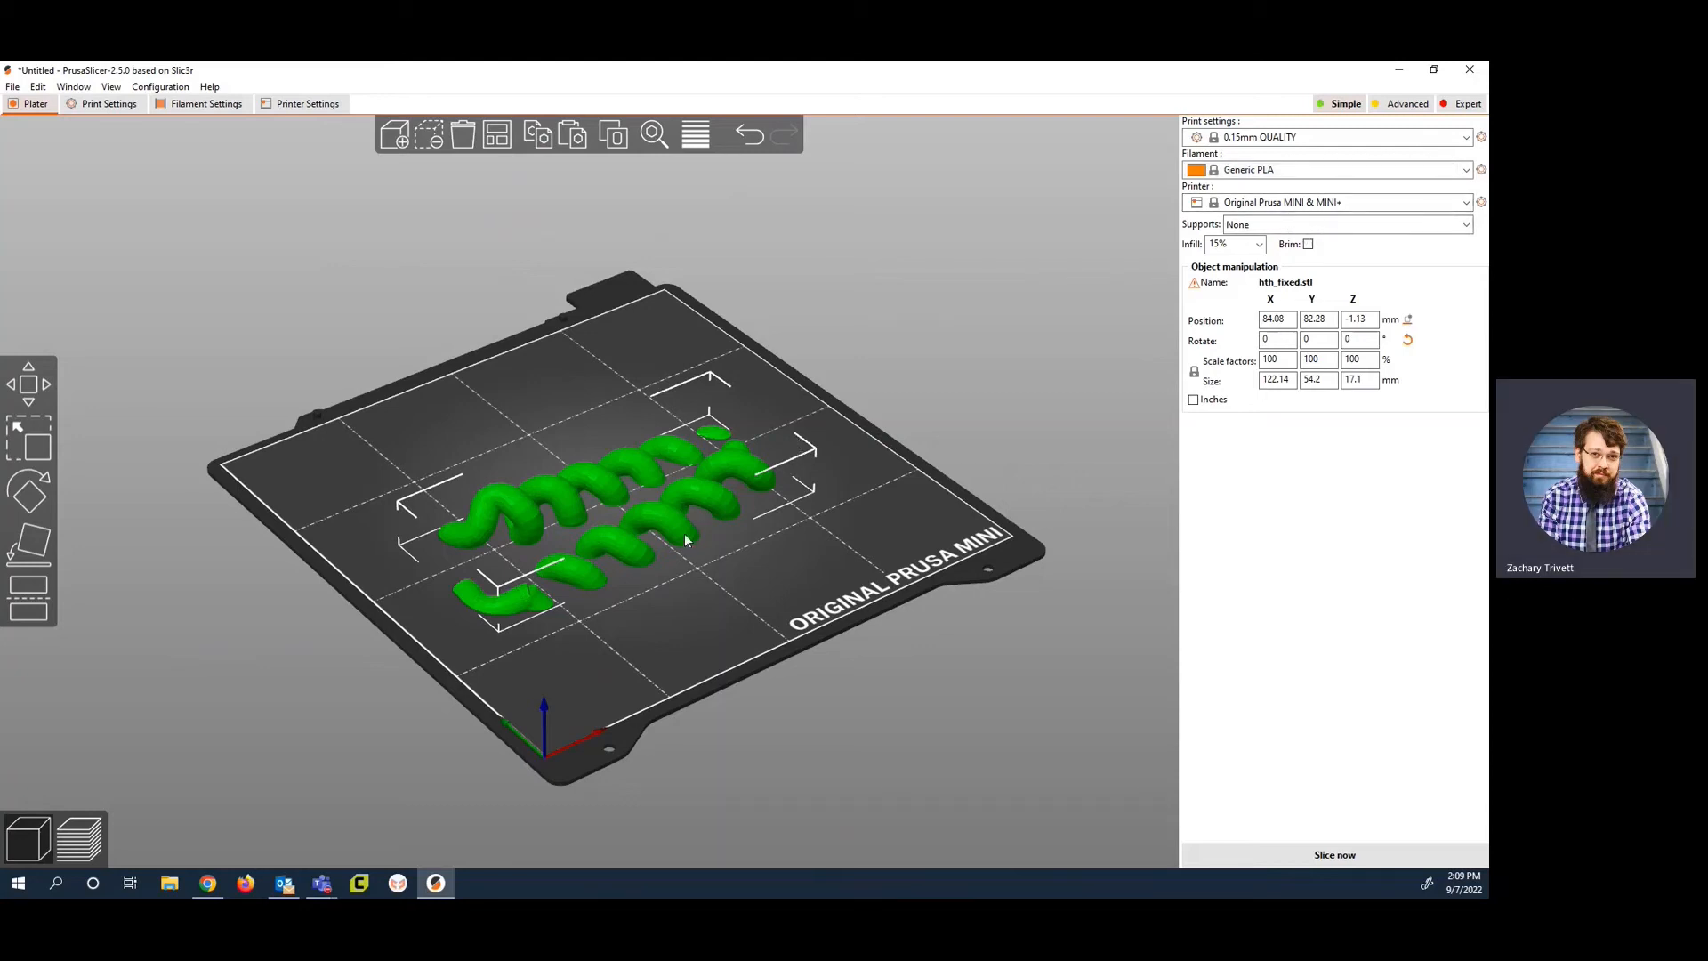
Step: Examine the overhanging coils up close and shift the model to about X 87.74, Y 83.74 mm on the bed
drag(685, 539, 626, 527)
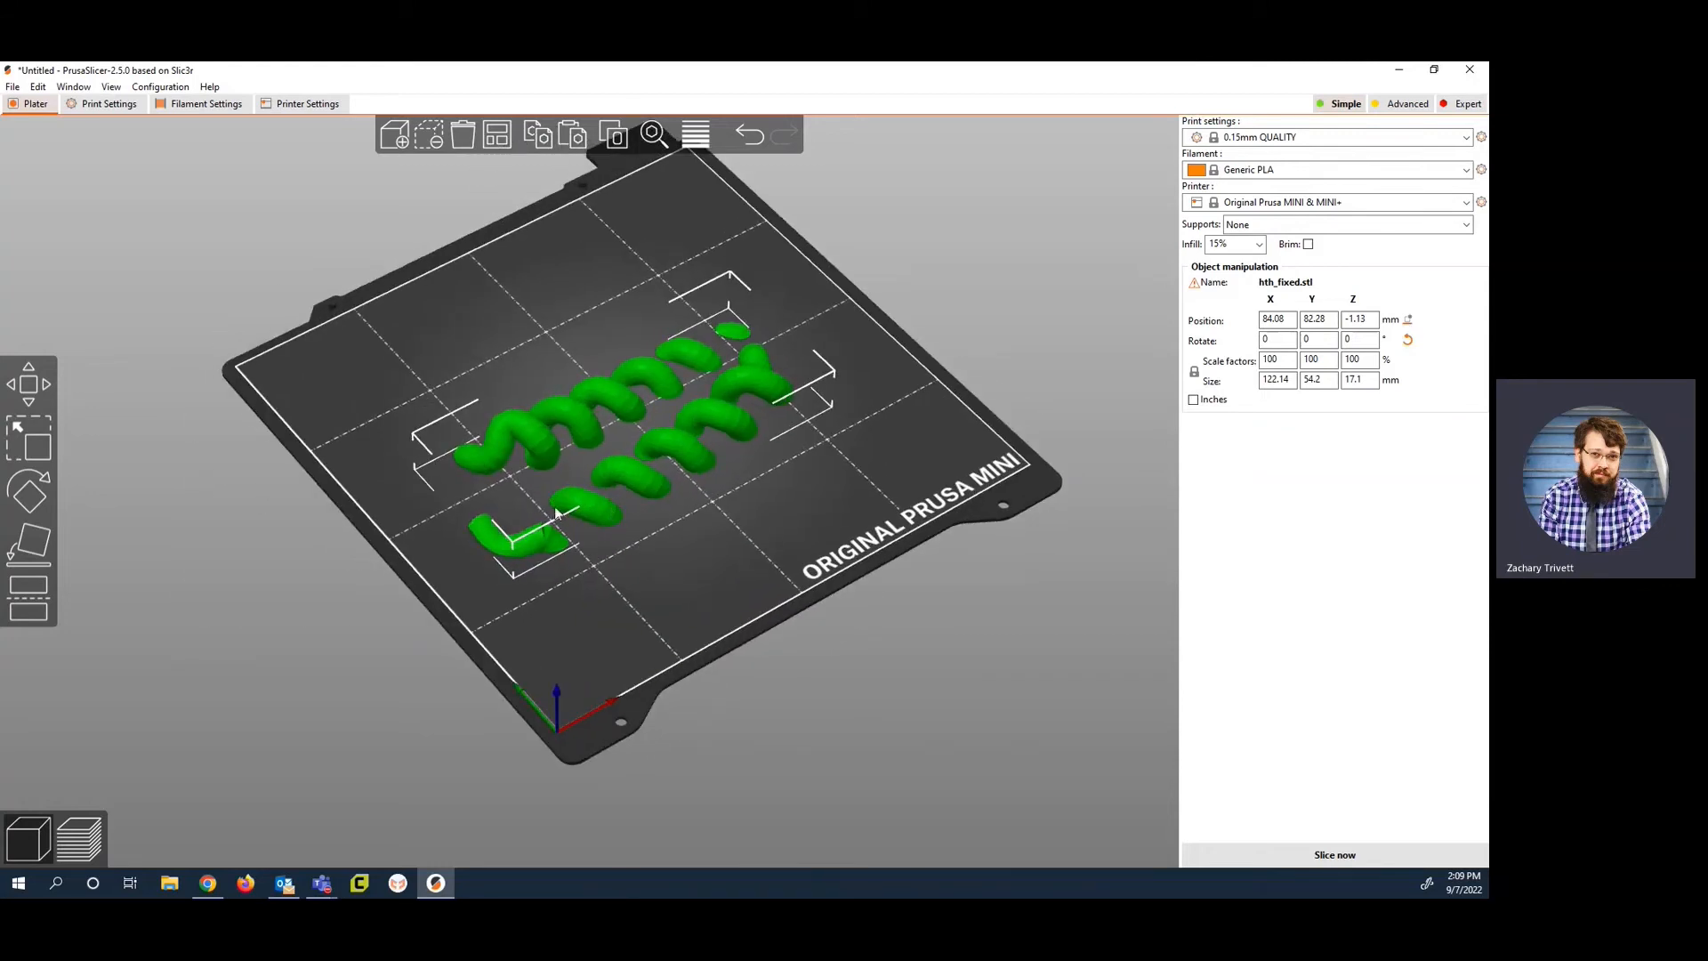
drag(510, 489, 527, 475)
scroll(512, 499, up, 4)
scroll(493, 501, up, 4)
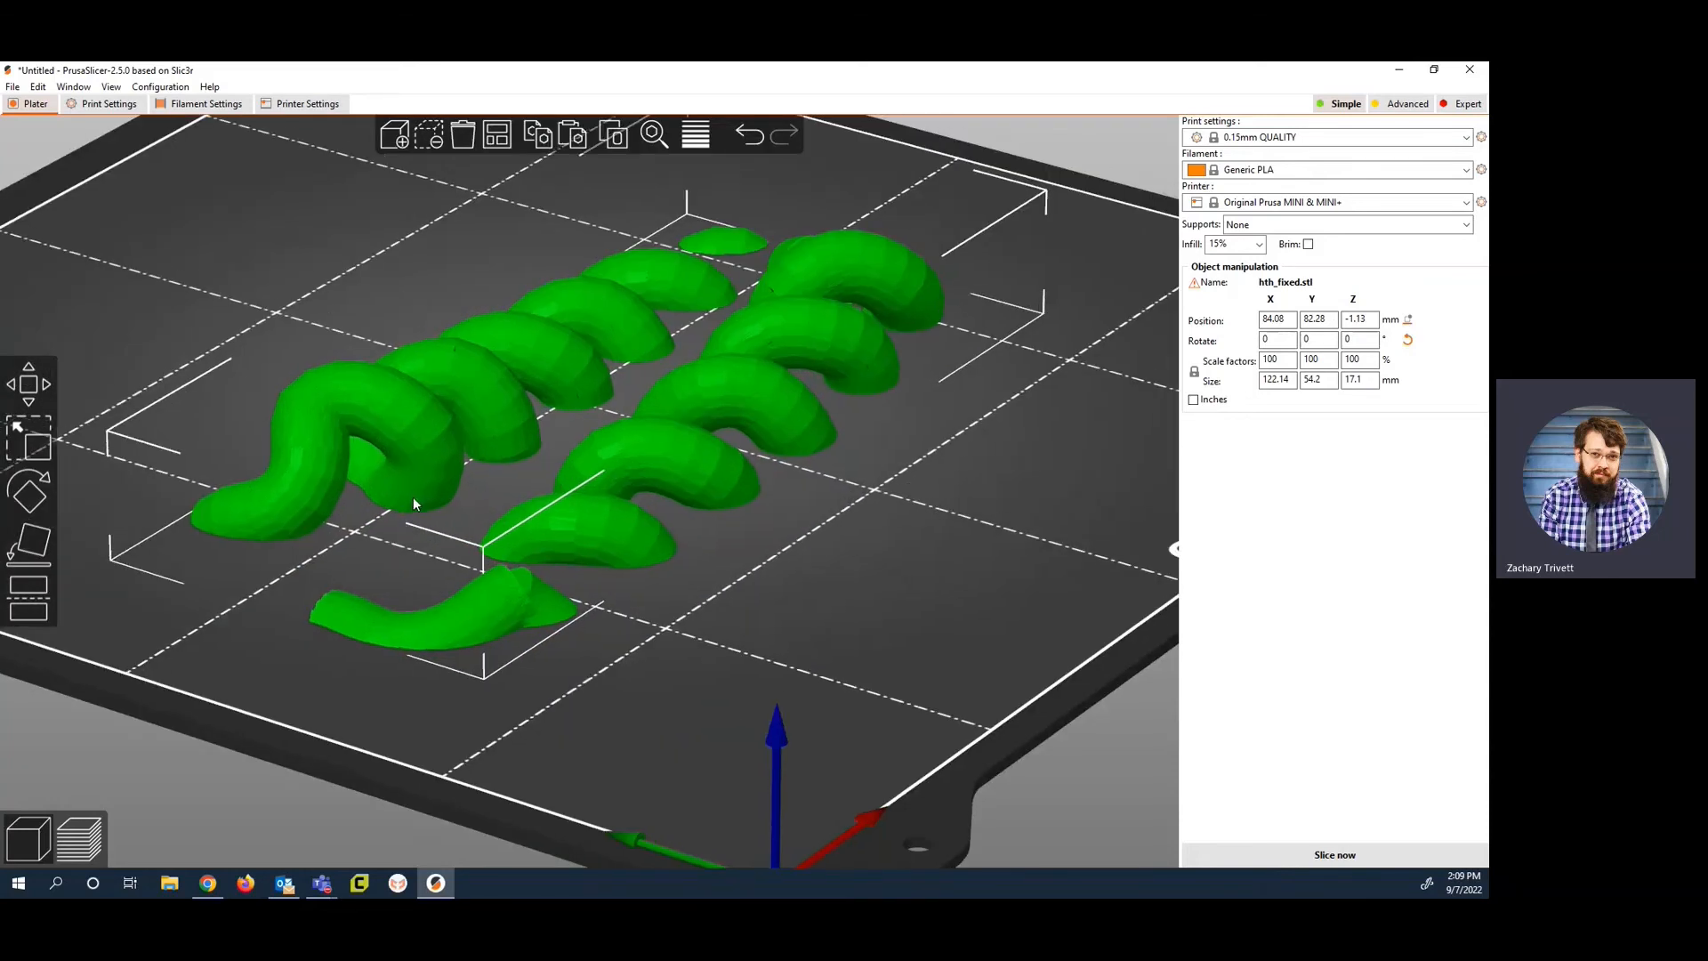
mouse_move(412, 497)
mouse_down()
mouse_move(368, 510)
mouse_move(420, 483)
mouse_up()
mouse_move(842, 652)
mouse_down()
mouse_move(805, 659)
mouse_move(852, 640)
mouse_up()
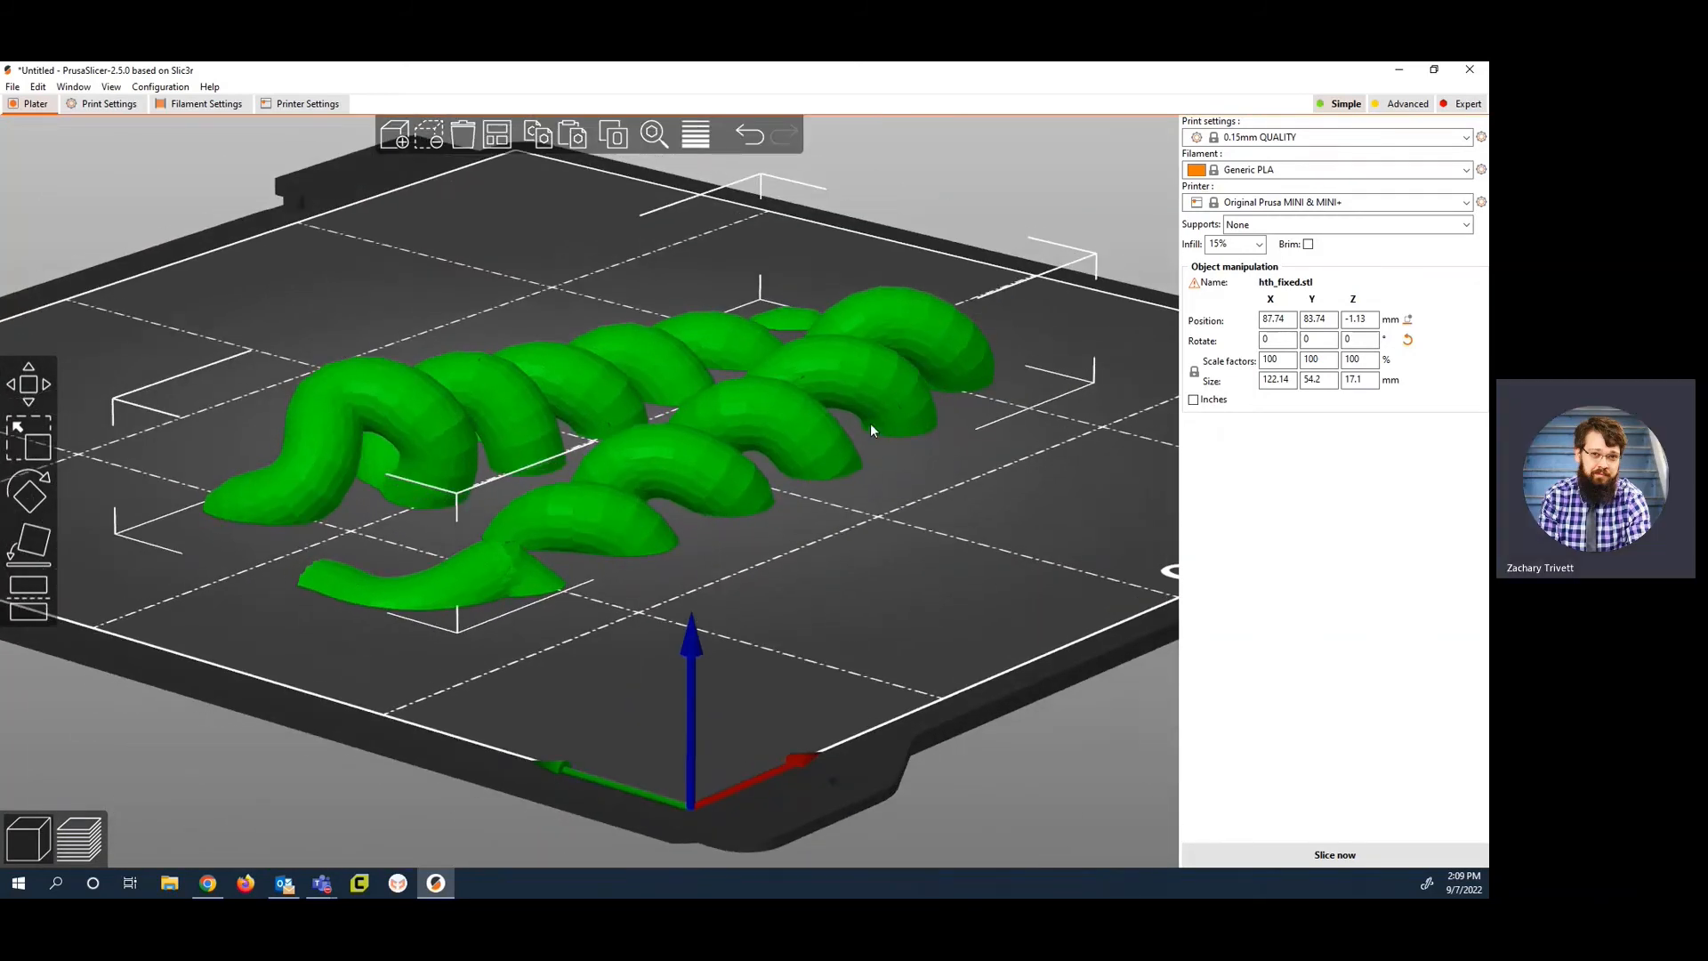
mouse_move(866, 447)
mouse_down()
mouse_move(833, 457)
mouse_move(851, 457)
mouse_up()
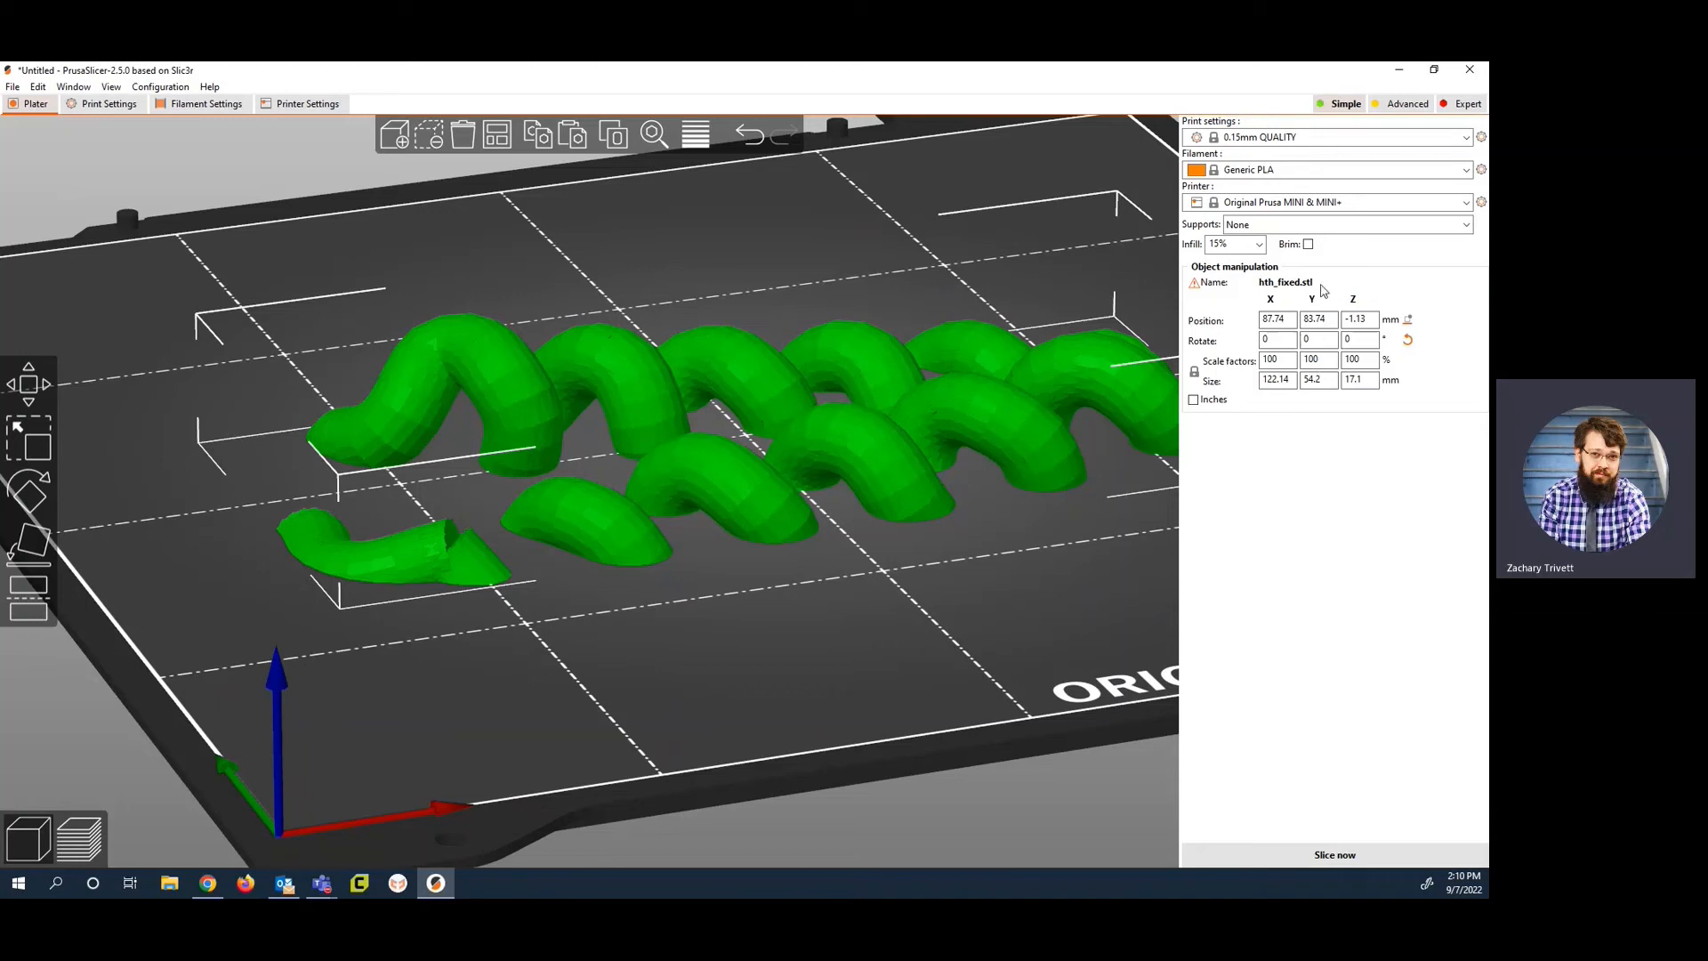
Step: Set supports to Everywhere and infill to 30%, with the brim enabled
click(1298, 225)
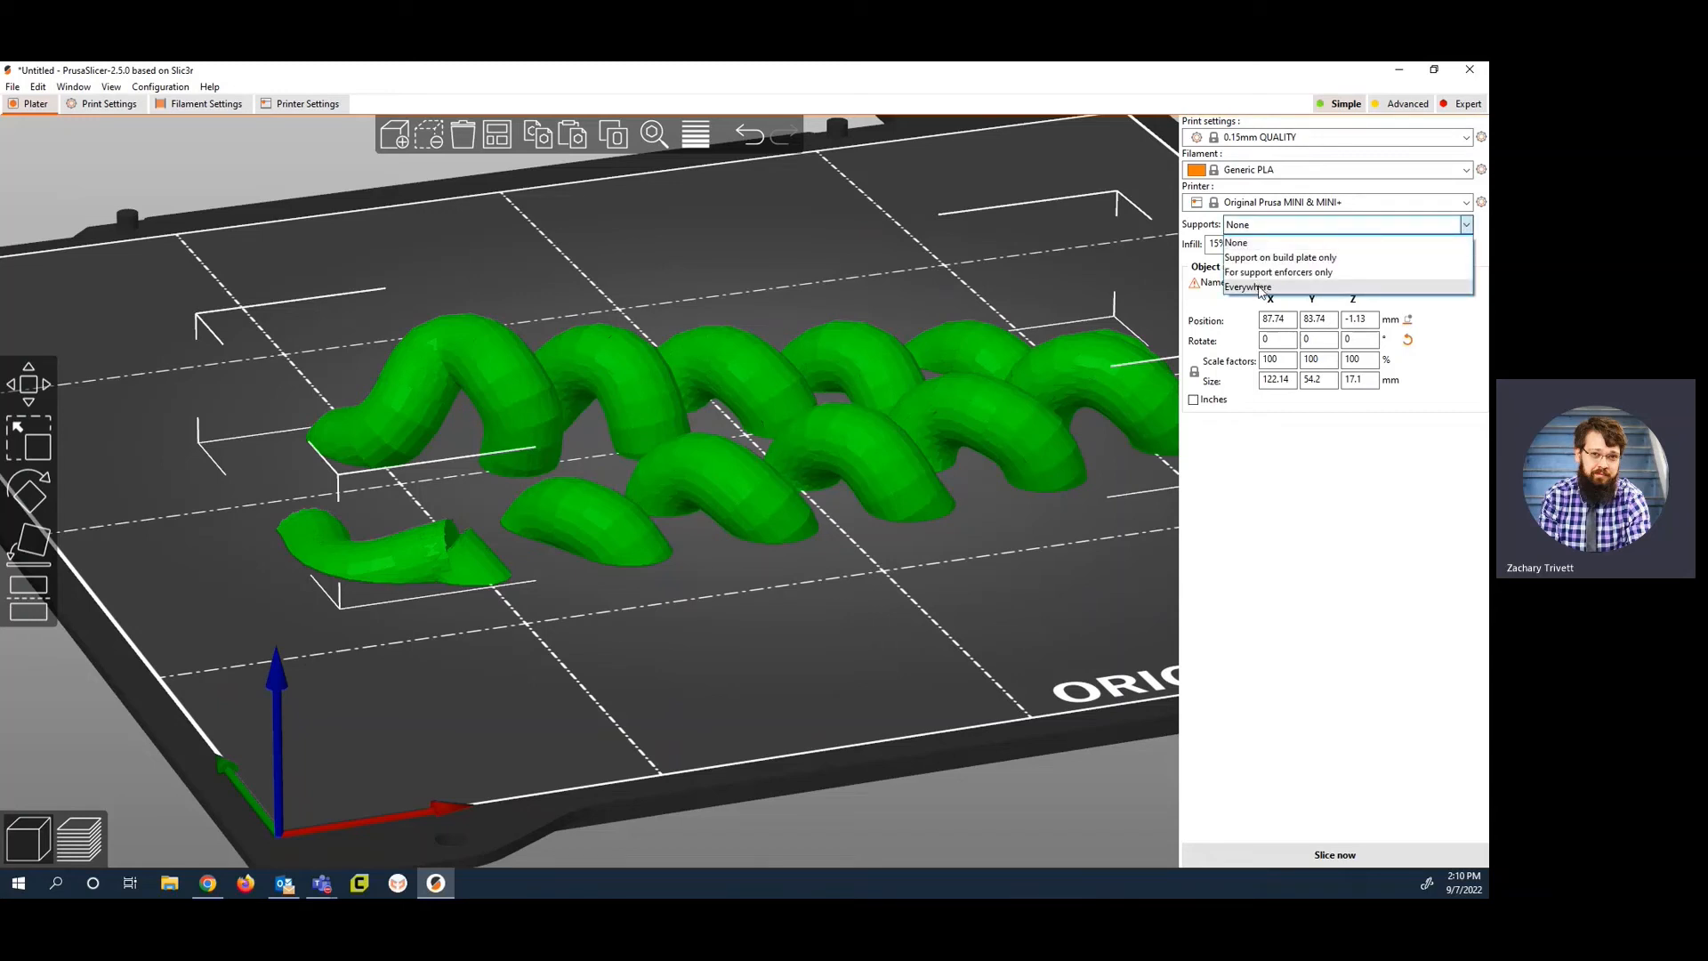
click(1261, 288)
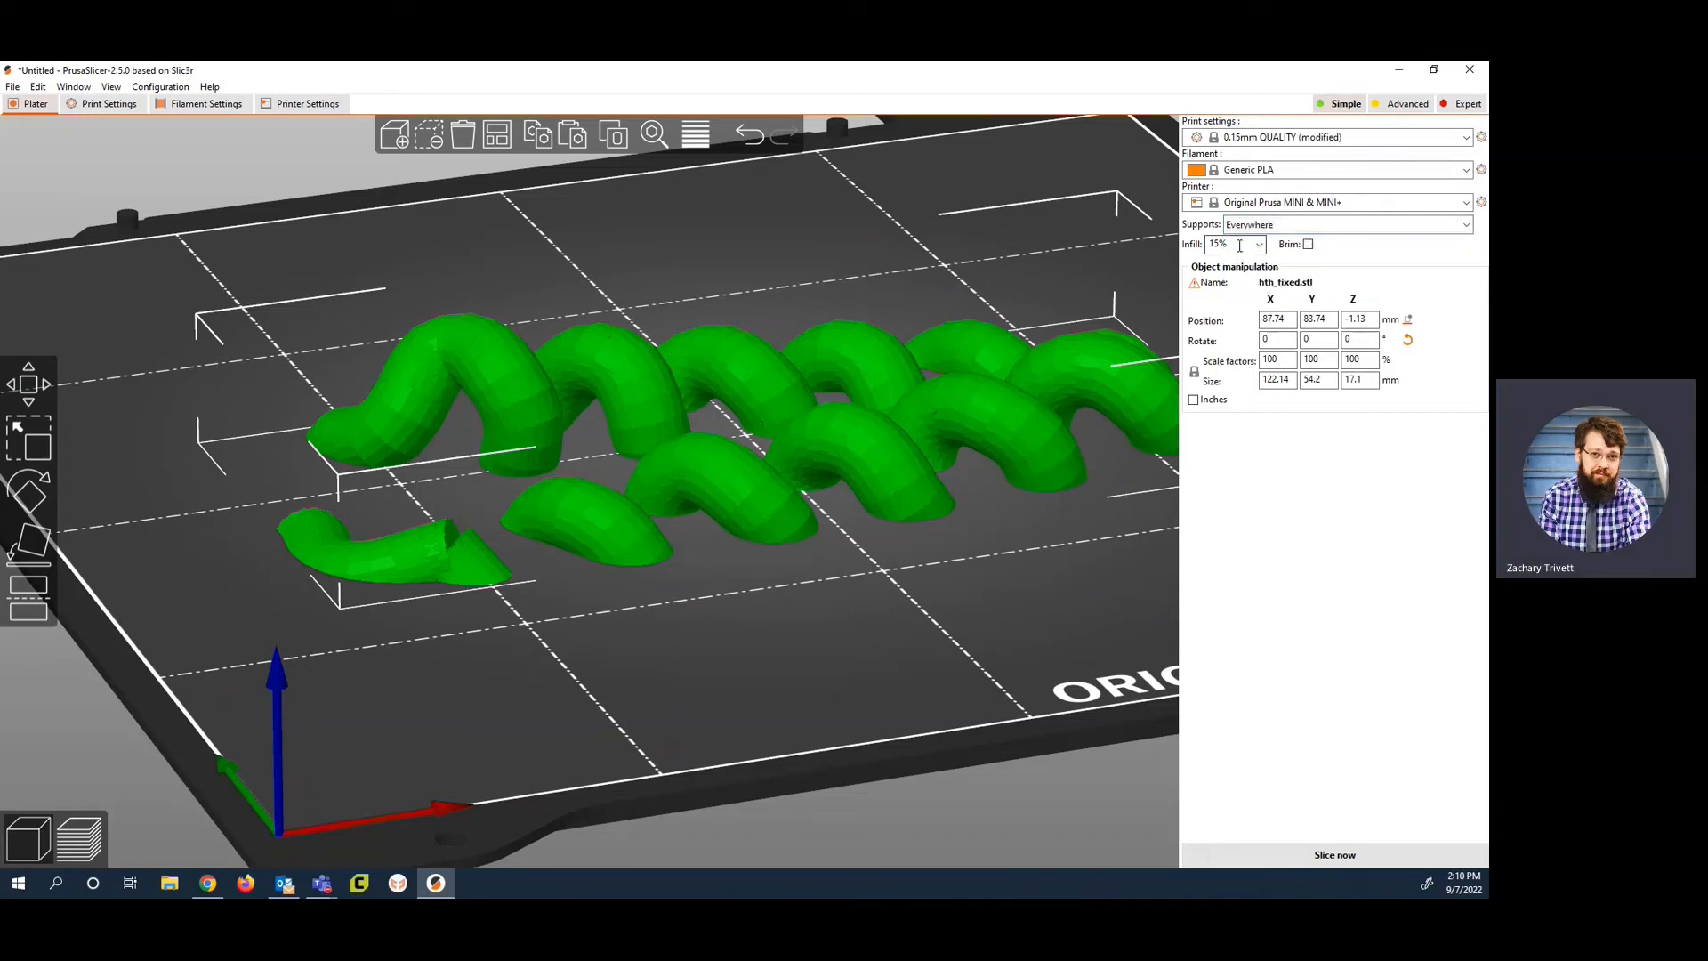
click(1258, 245)
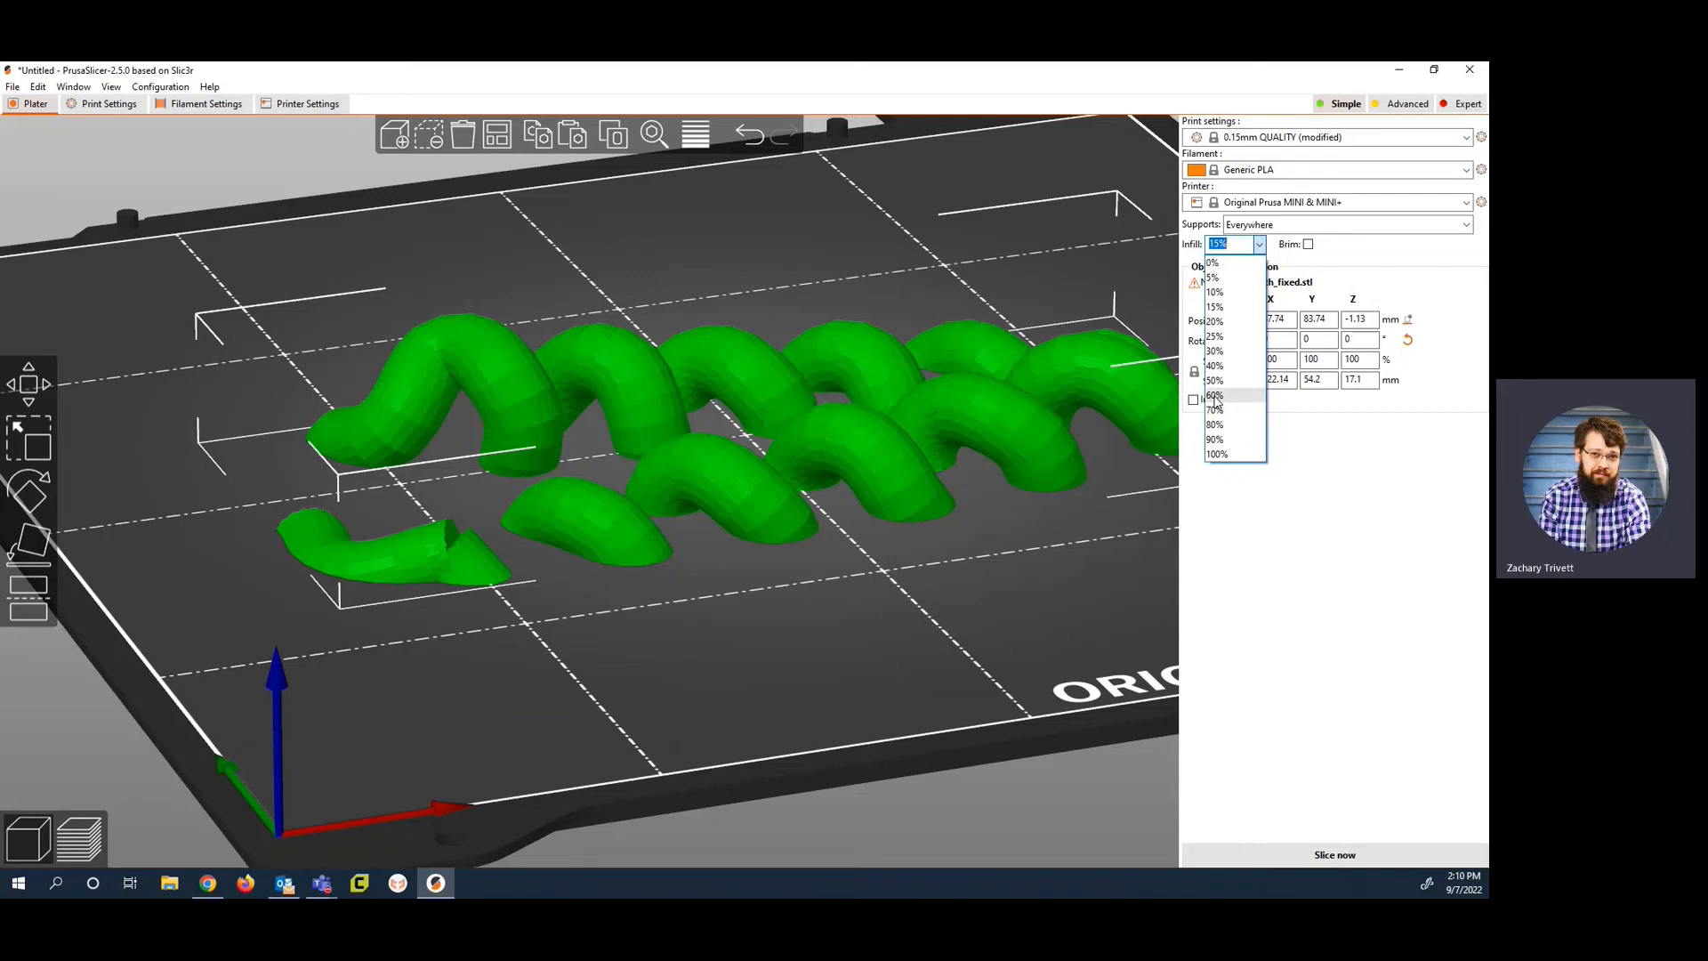
click(1231, 352)
click(1307, 245)
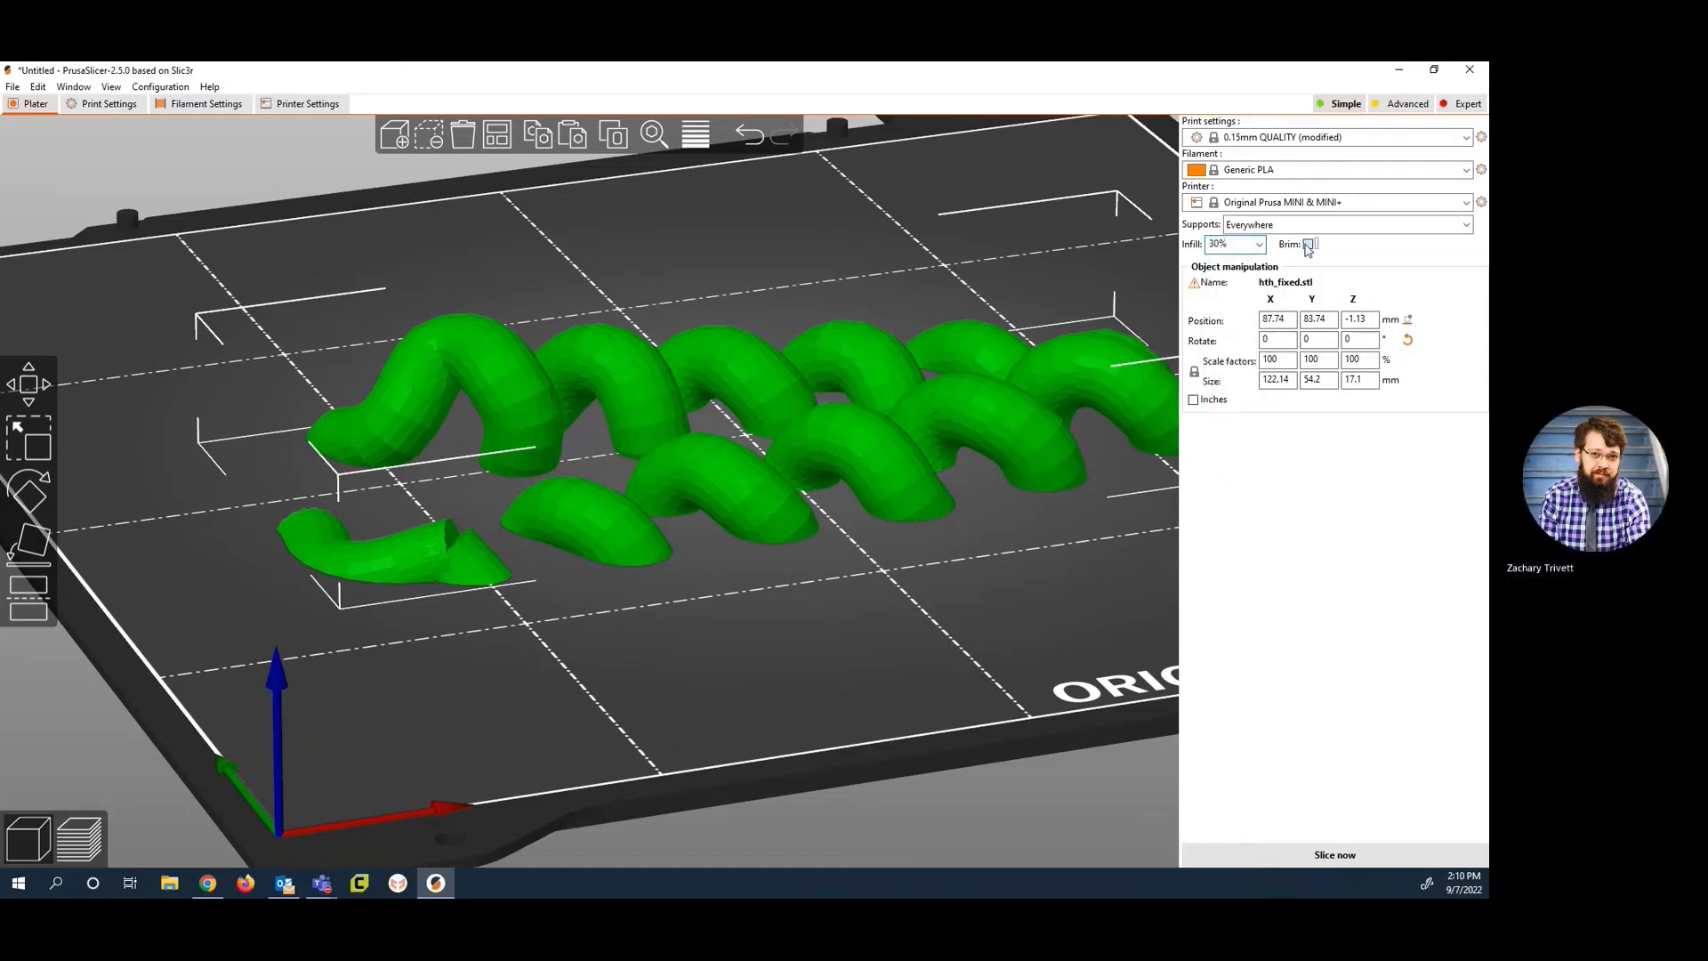
Step: Slice the model and show its layer preview
scroll(730, 591, down, 5)
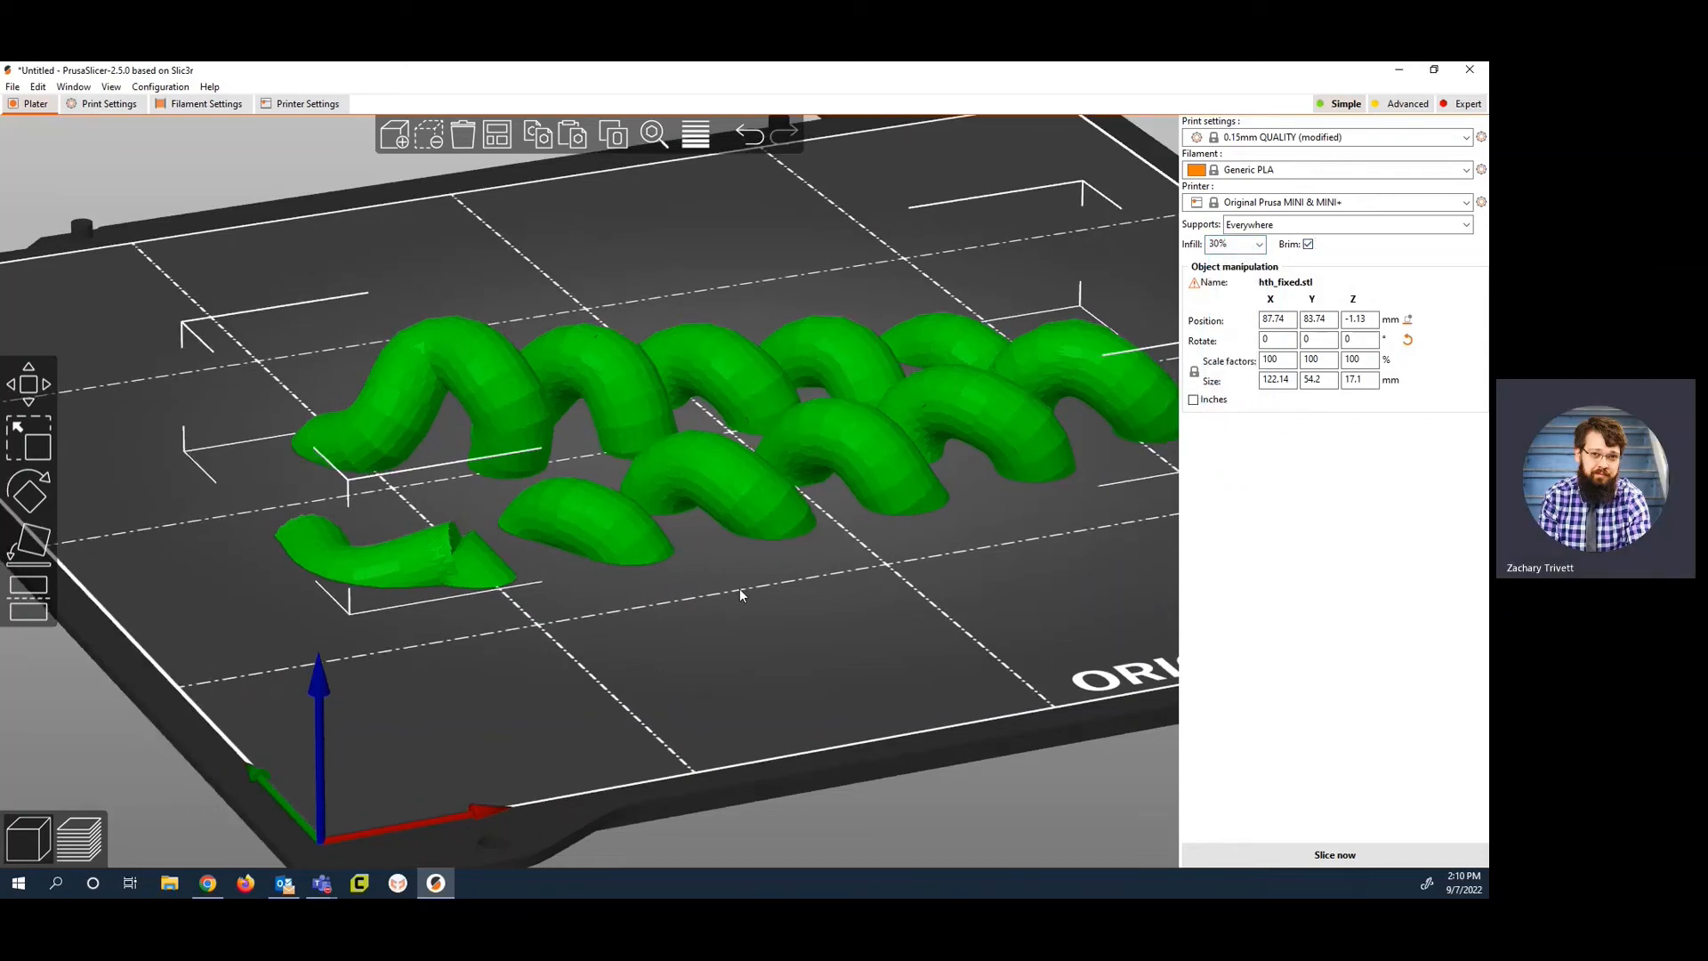
drag(739, 589, 773, 522)
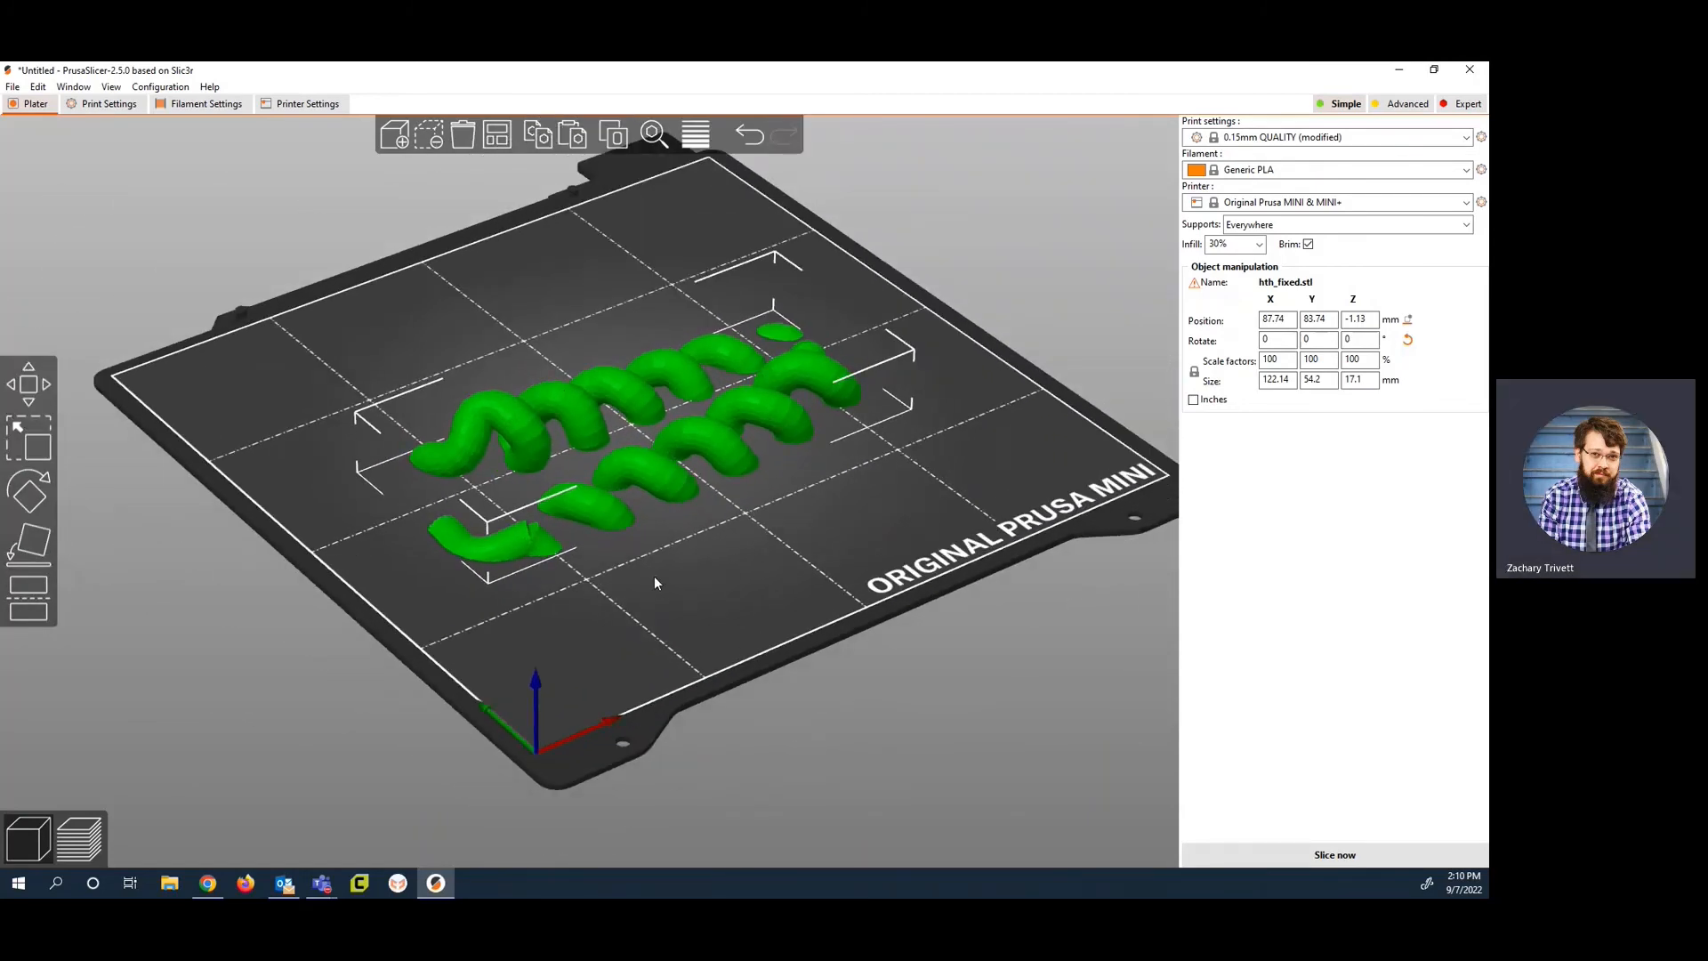
click(64, 847)
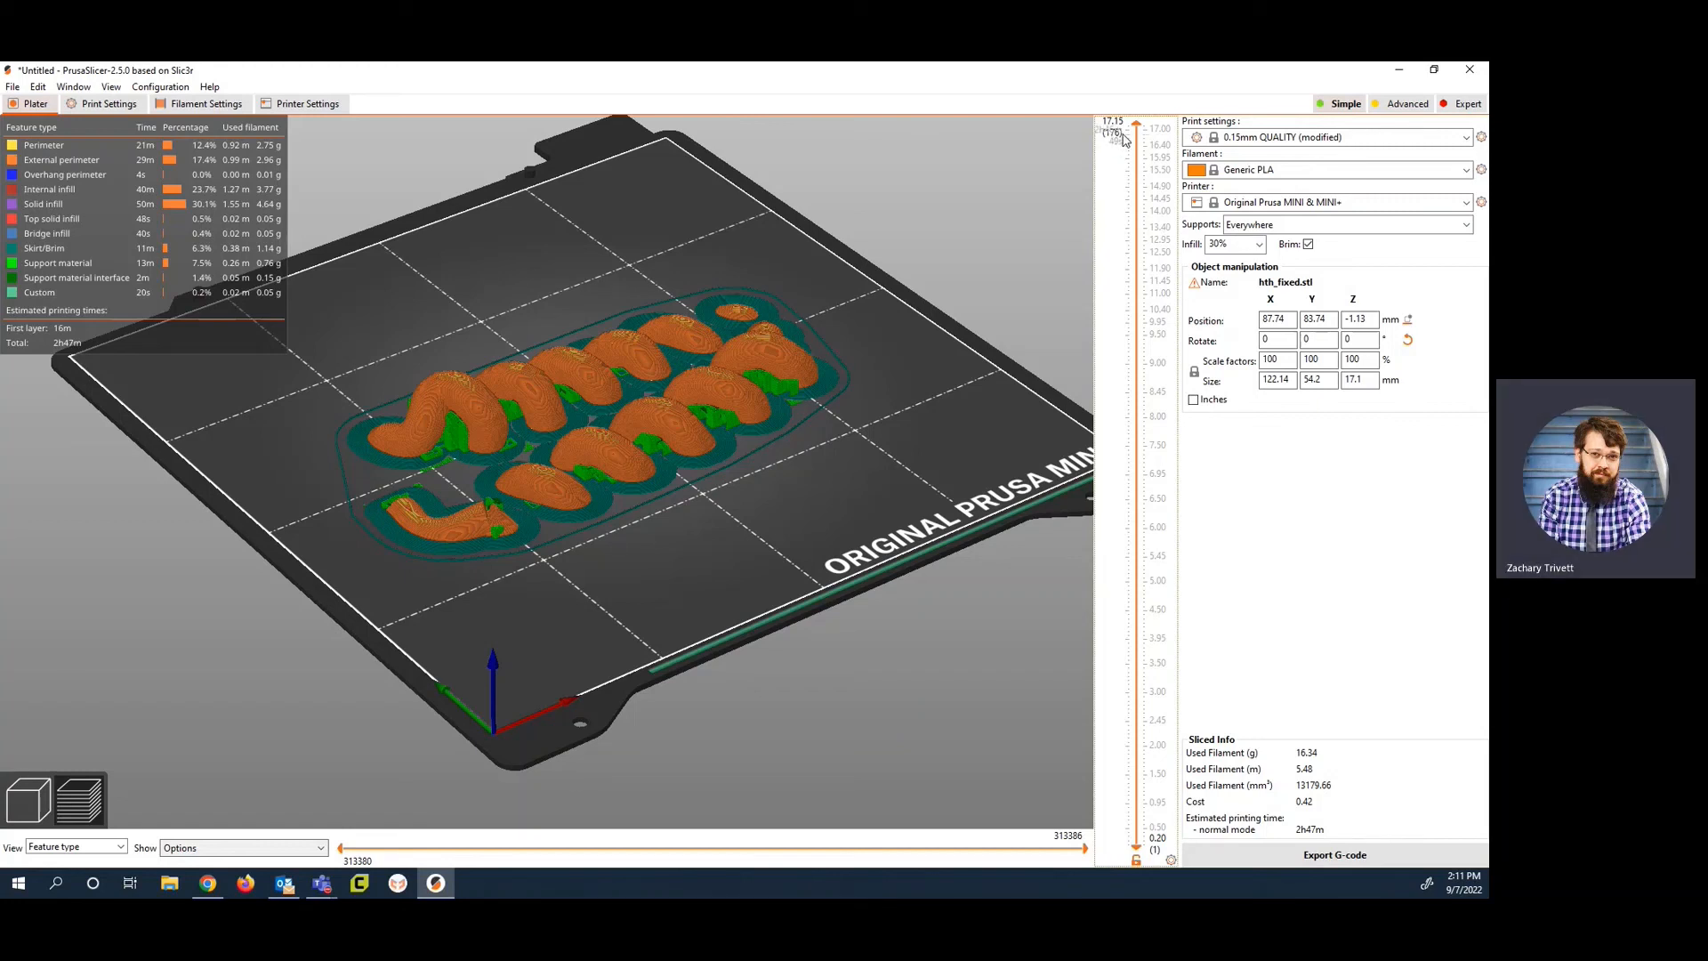
Step: Examine the infill and supports in the sliced layers at heights 3.45, 3.95 and 2.15 mm, and raise the layer range back to the top
drag(1135, 127, 1136, 667)
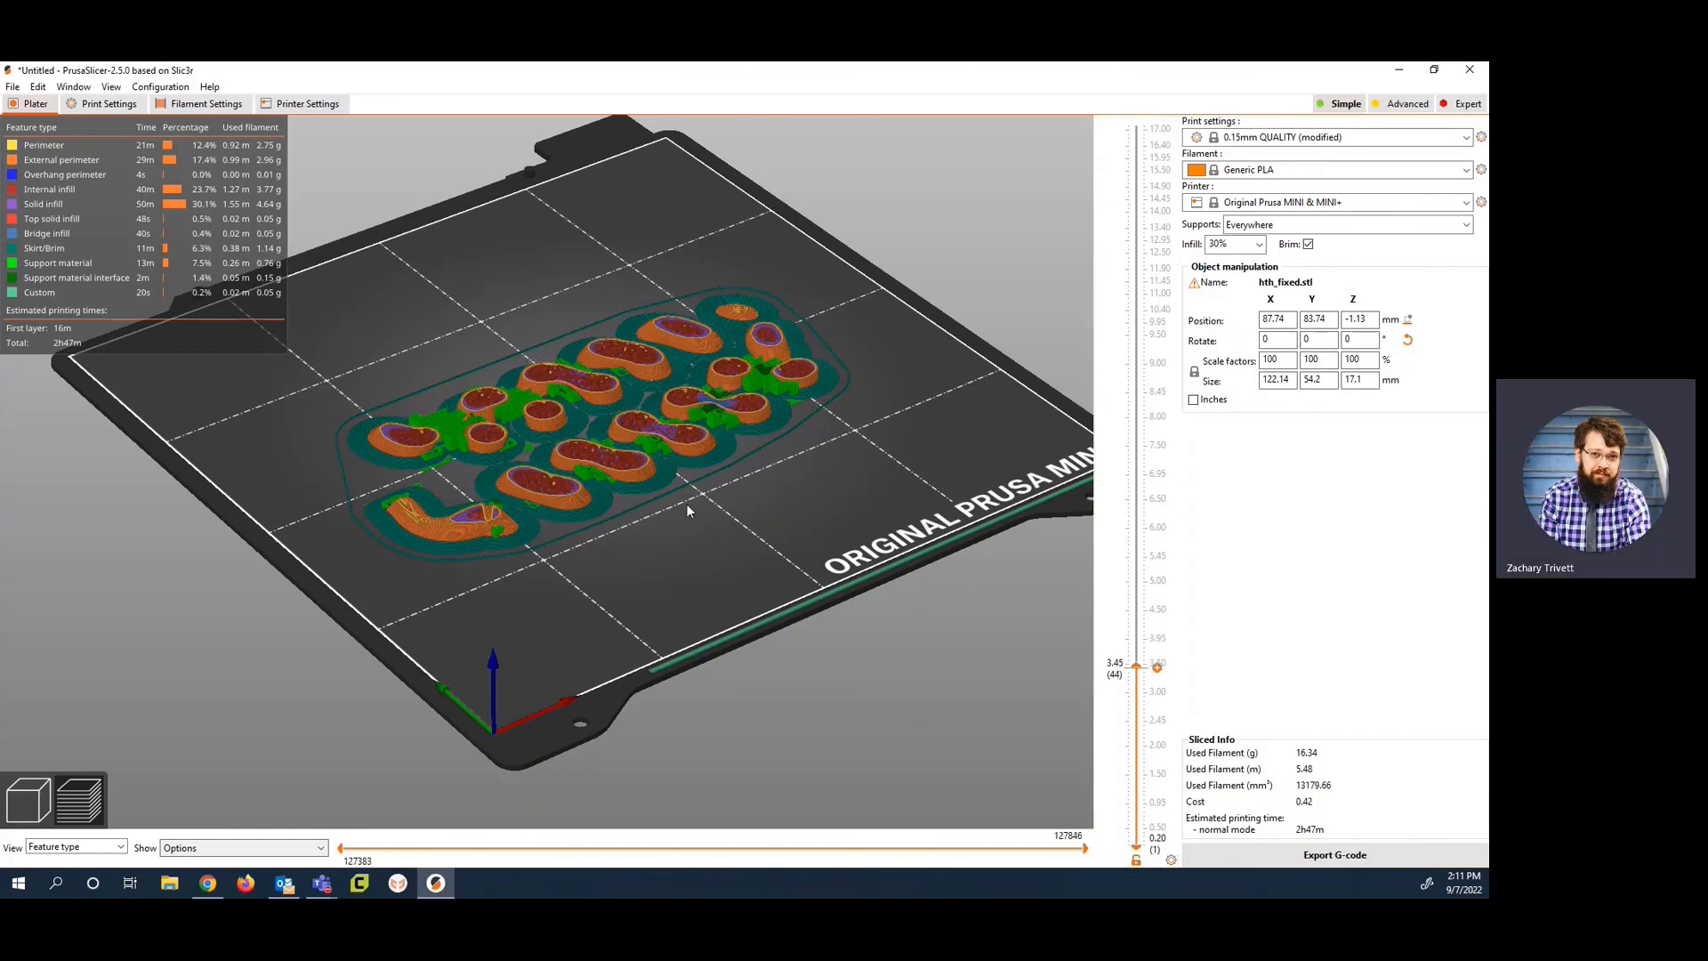
scroll(687, 507, up, 6)
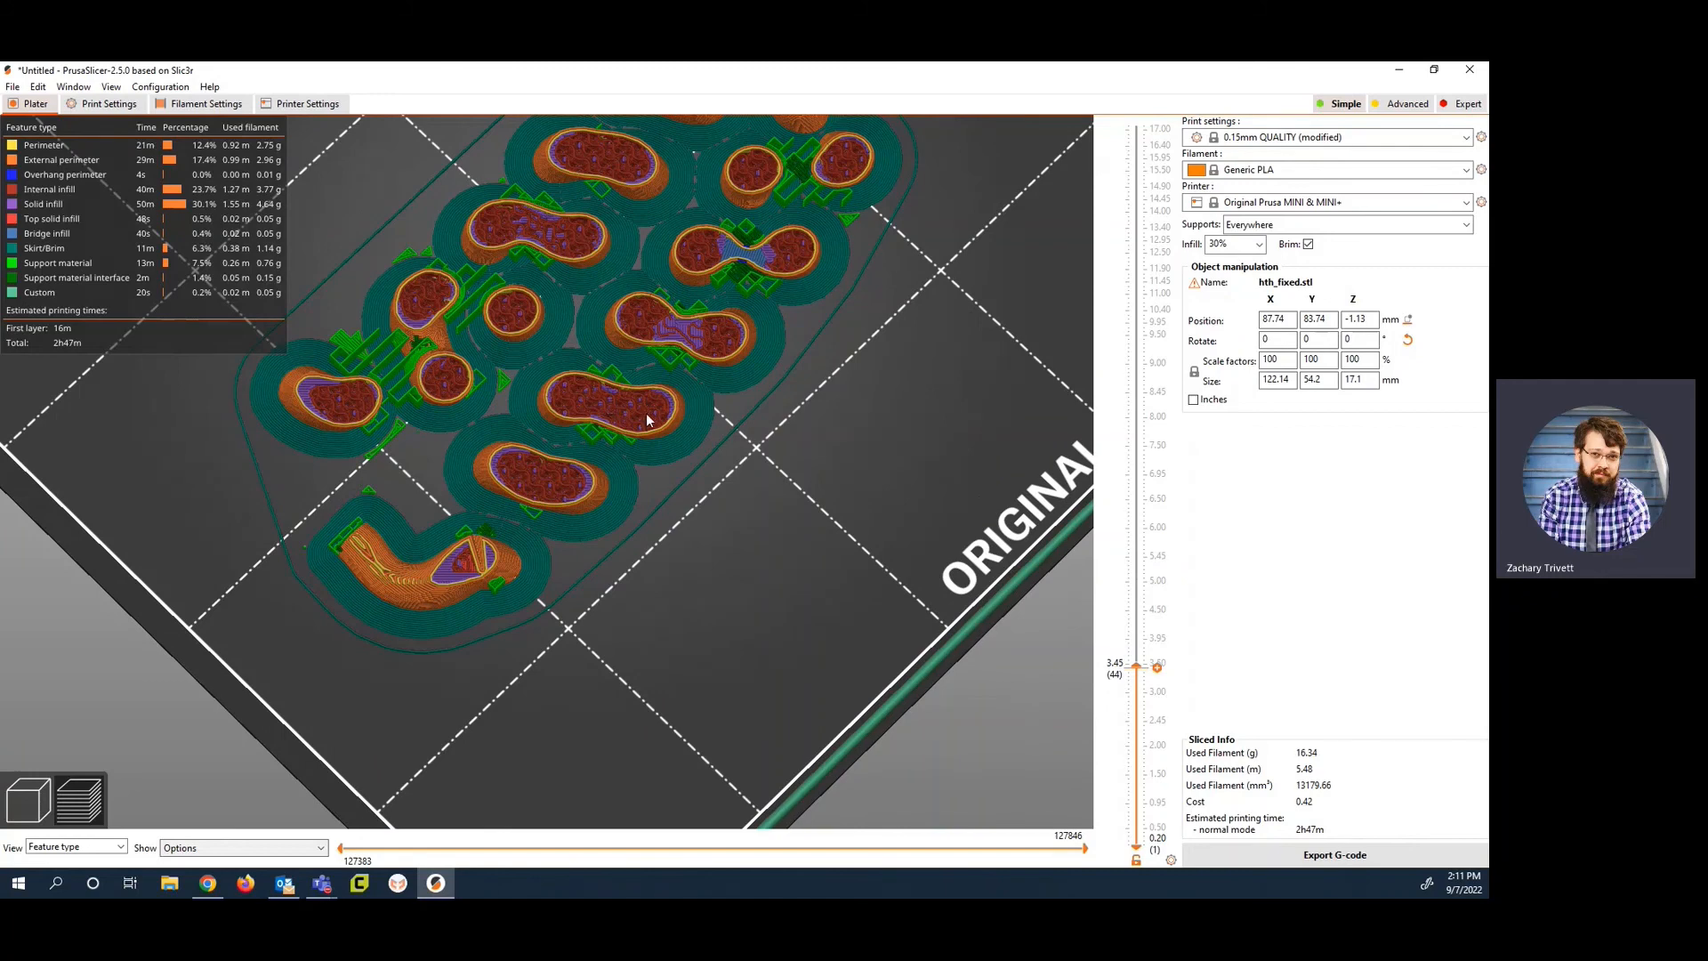
mouse_move(1136, 665)
mouse_down()
mouse_move(1137, 348)
mouse_move(1110, 367)
mouse_move(1136, 543)
mouse_move(1136, 823)
mouse_move(1136, 638)
mouse_up()
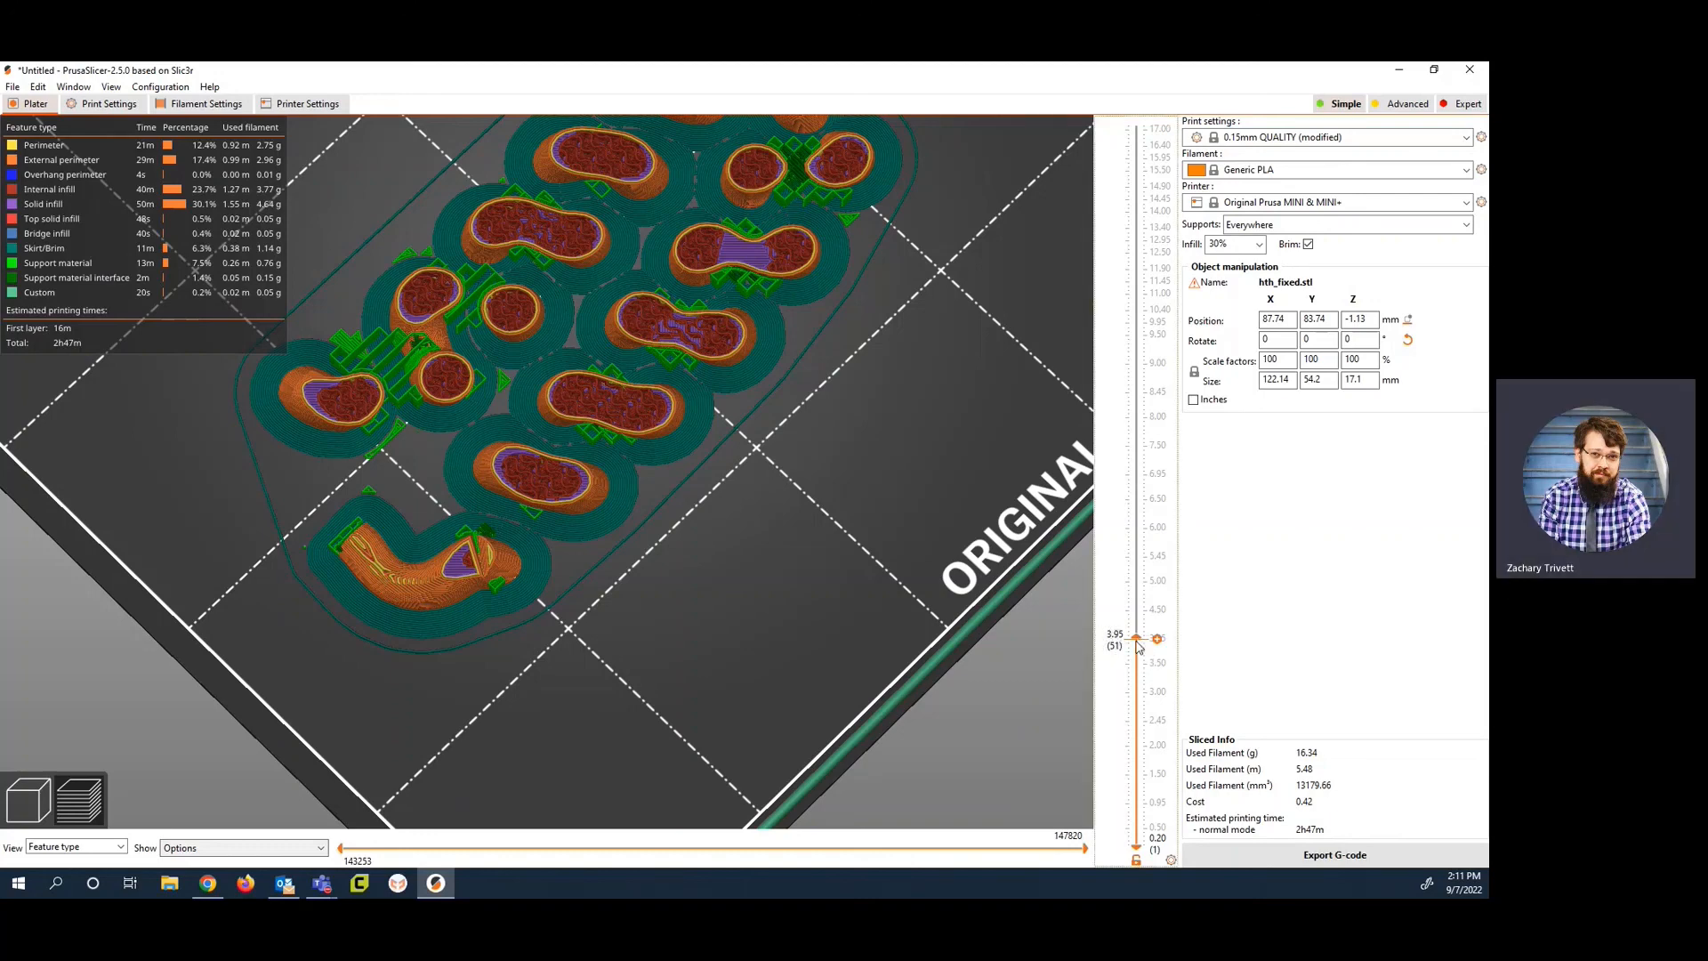
drag(1136, 638, 1138, 738)
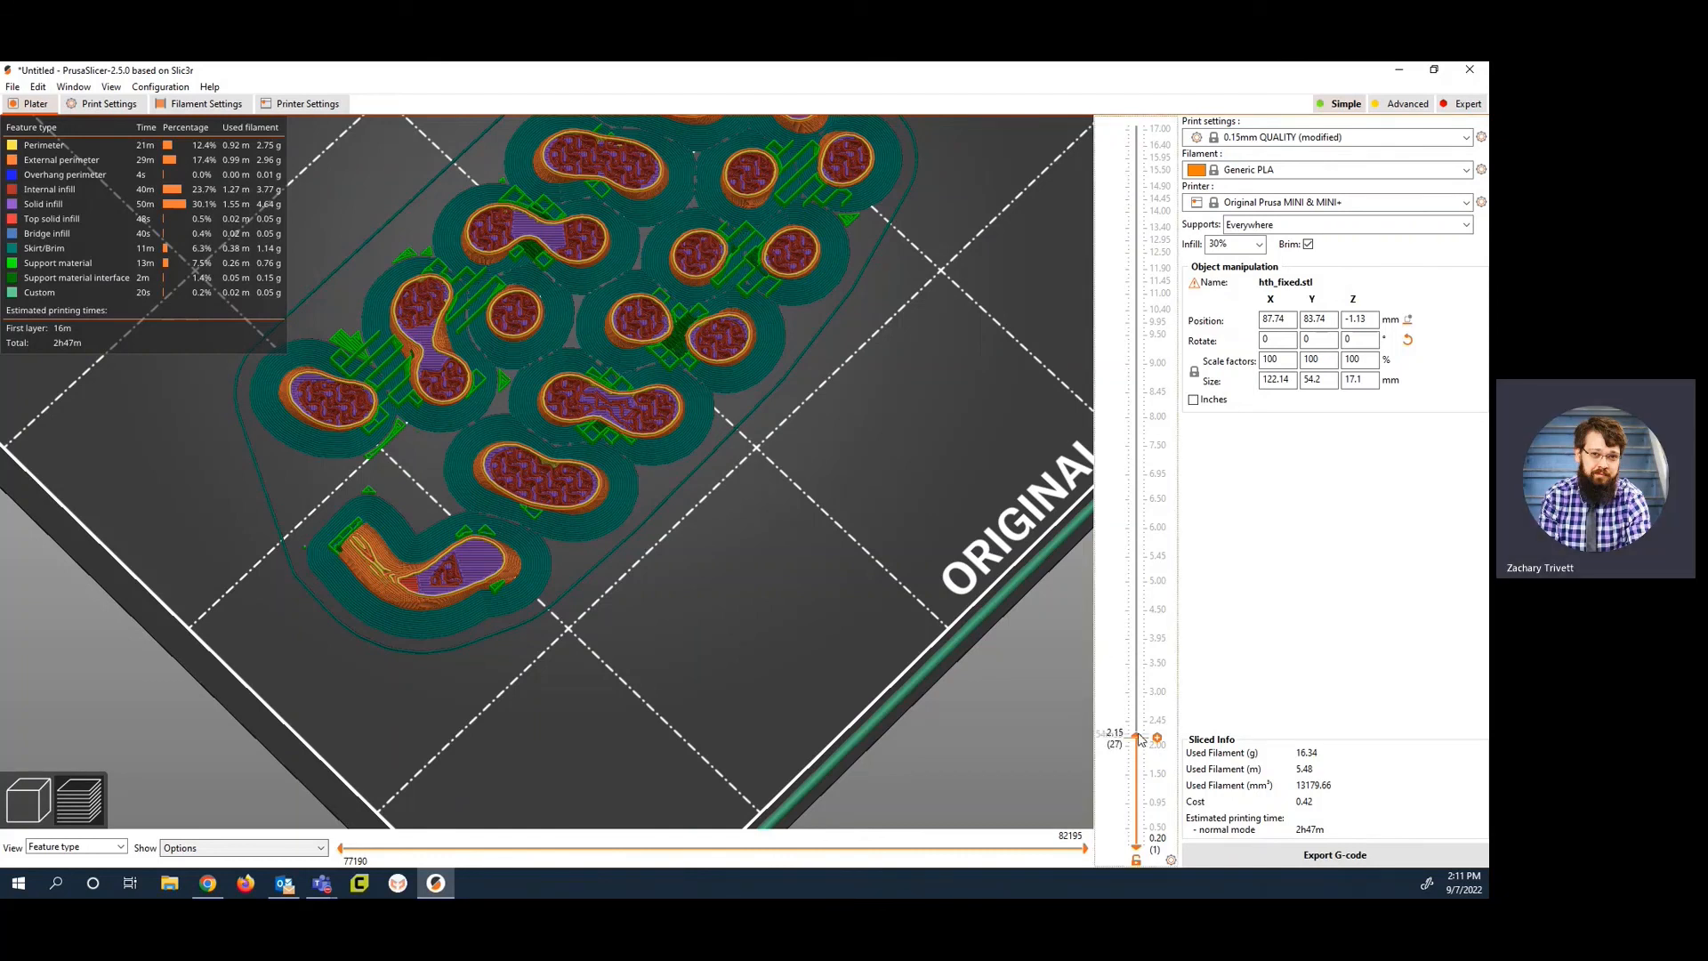
drag(1137, 738, 1156, 126)
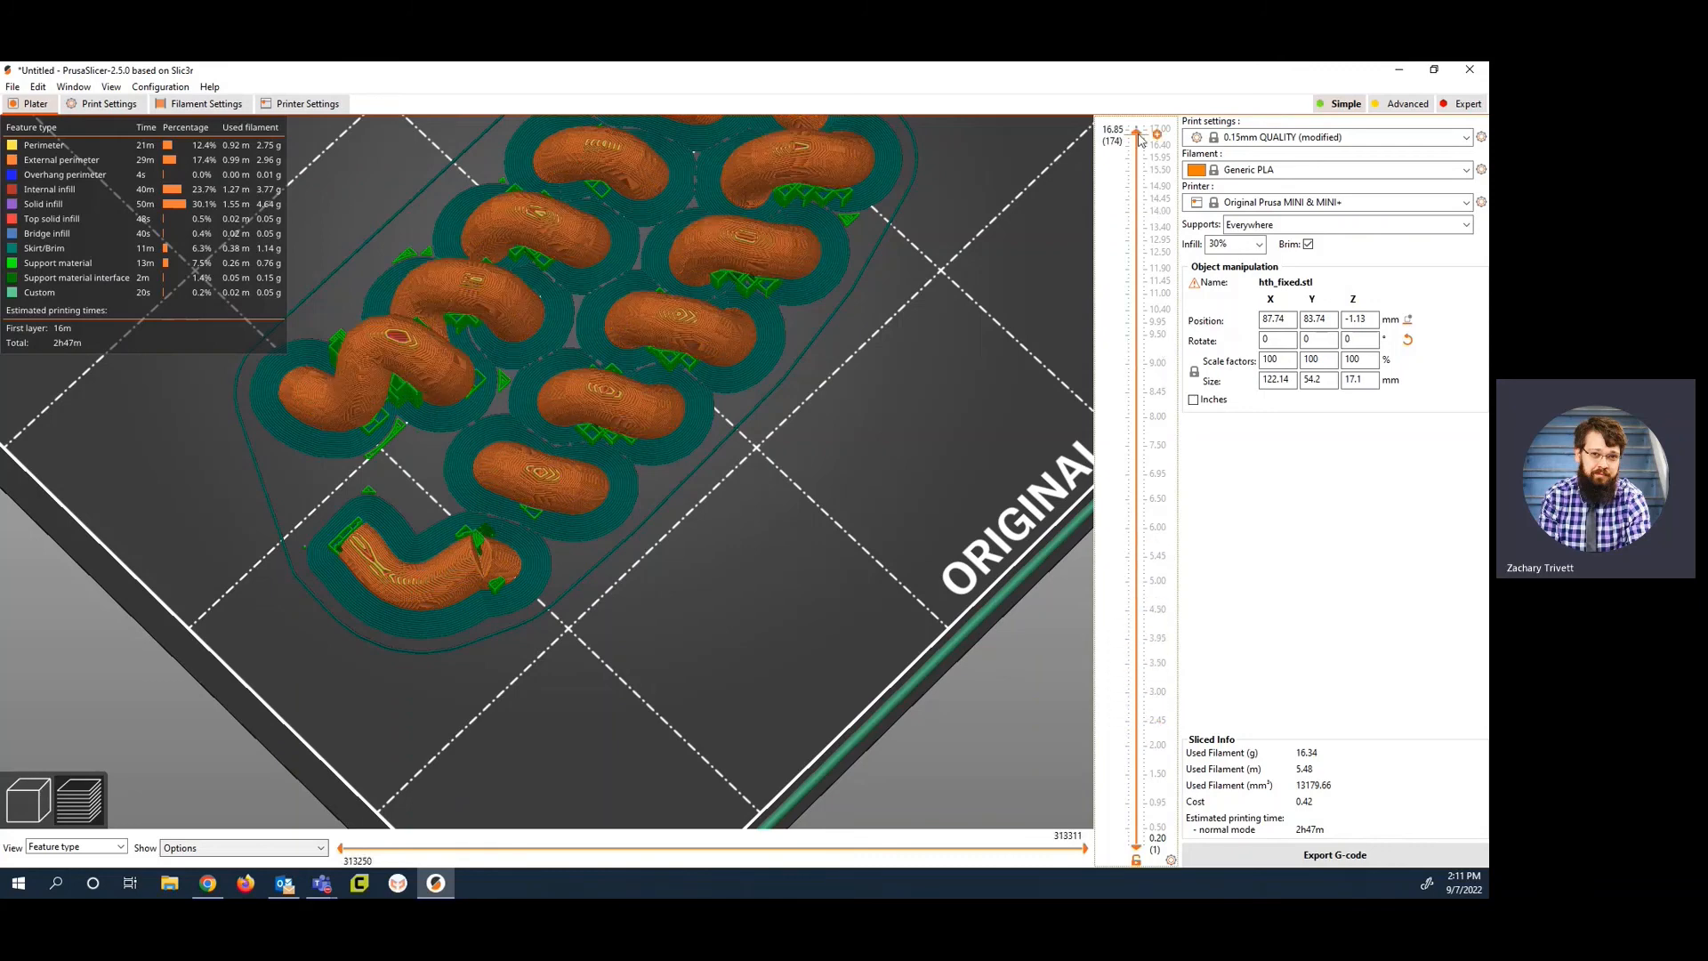
drag(762, 656, 725, 557)
Step: Return to the 3D editor view and open the G-code export dialog, closing it without saving
click(27, 802)
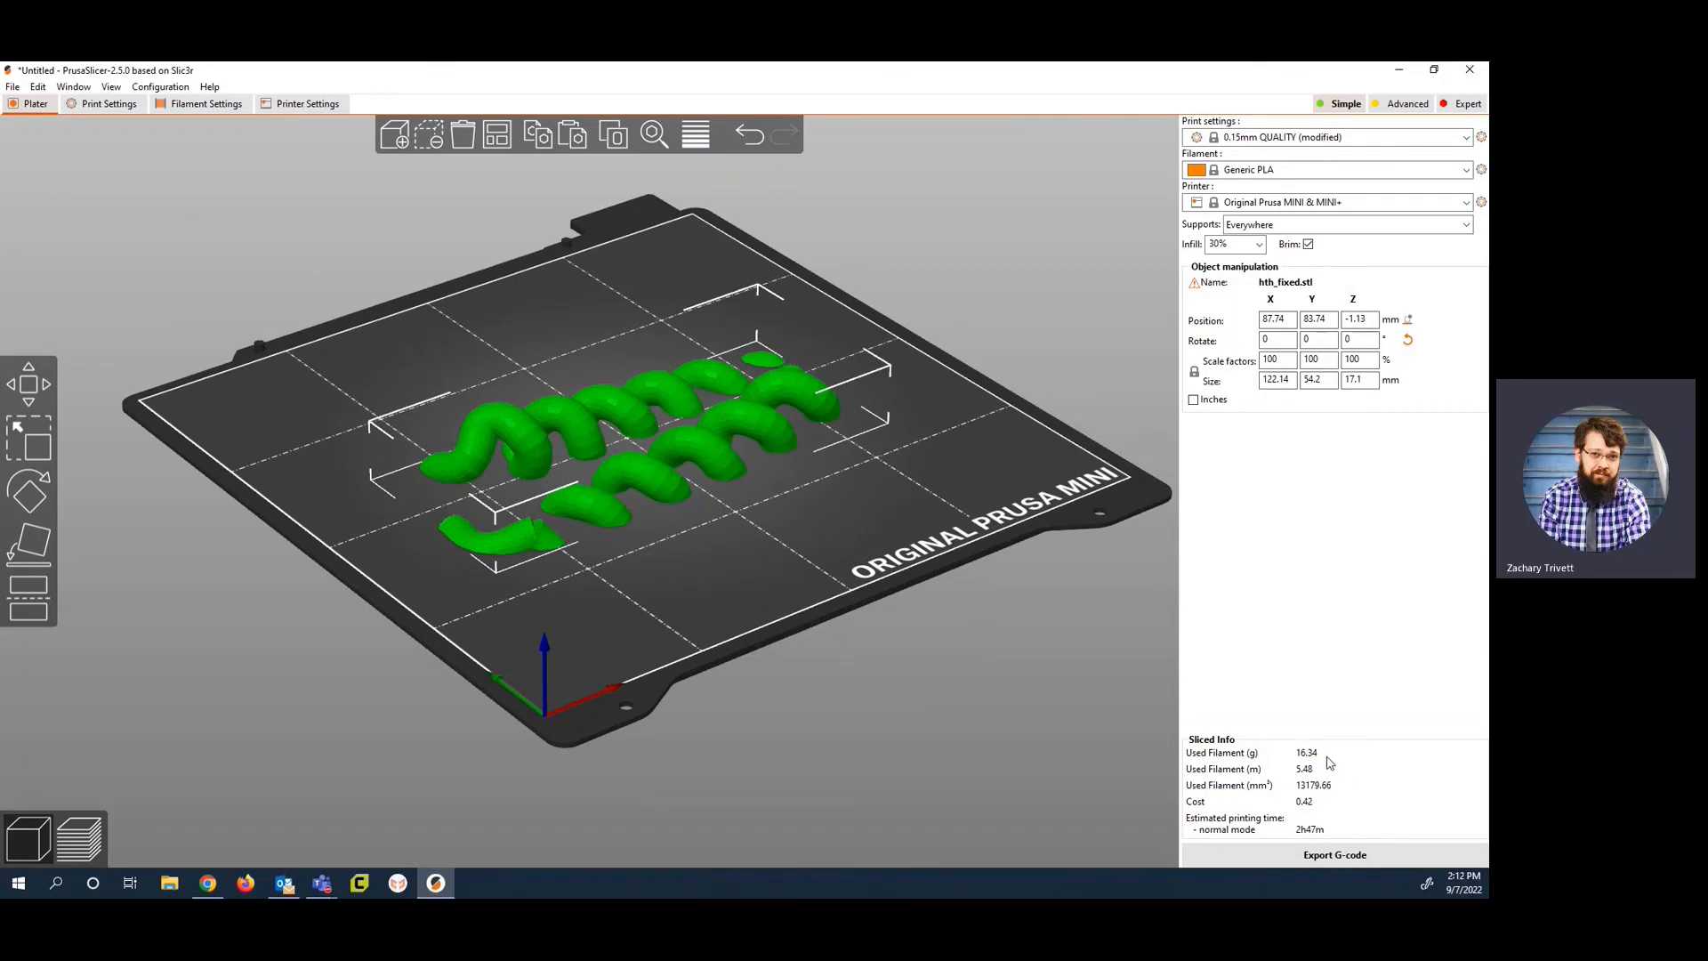
click(1334, 855)
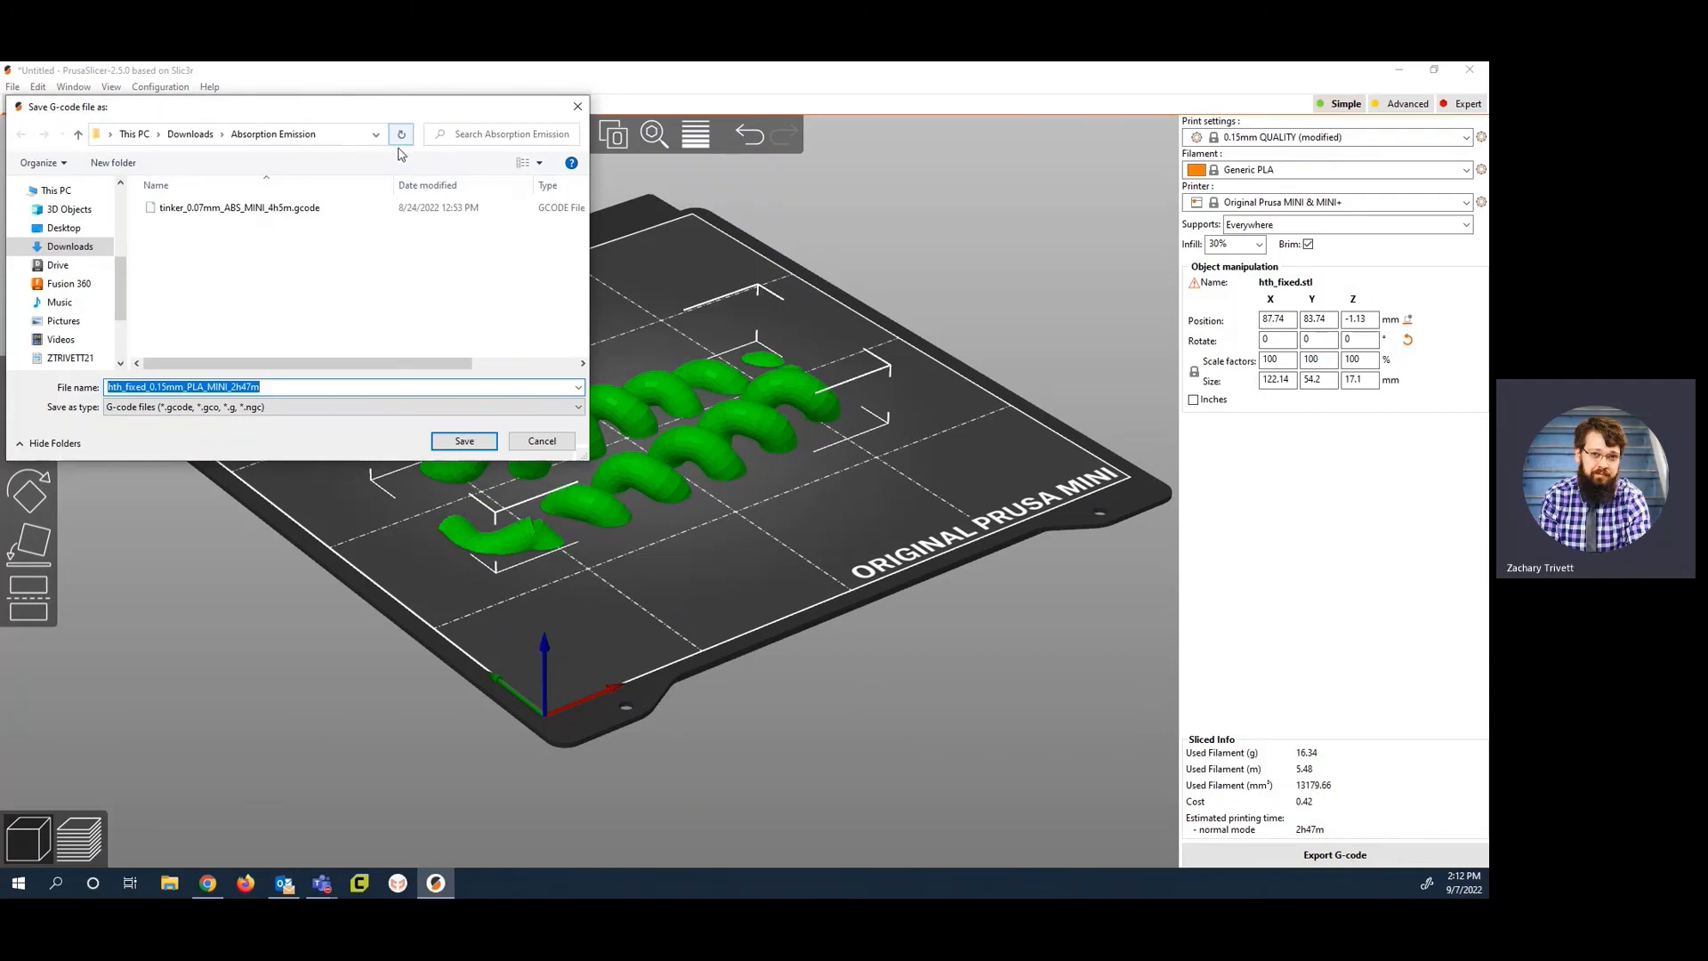
click(577, 107)
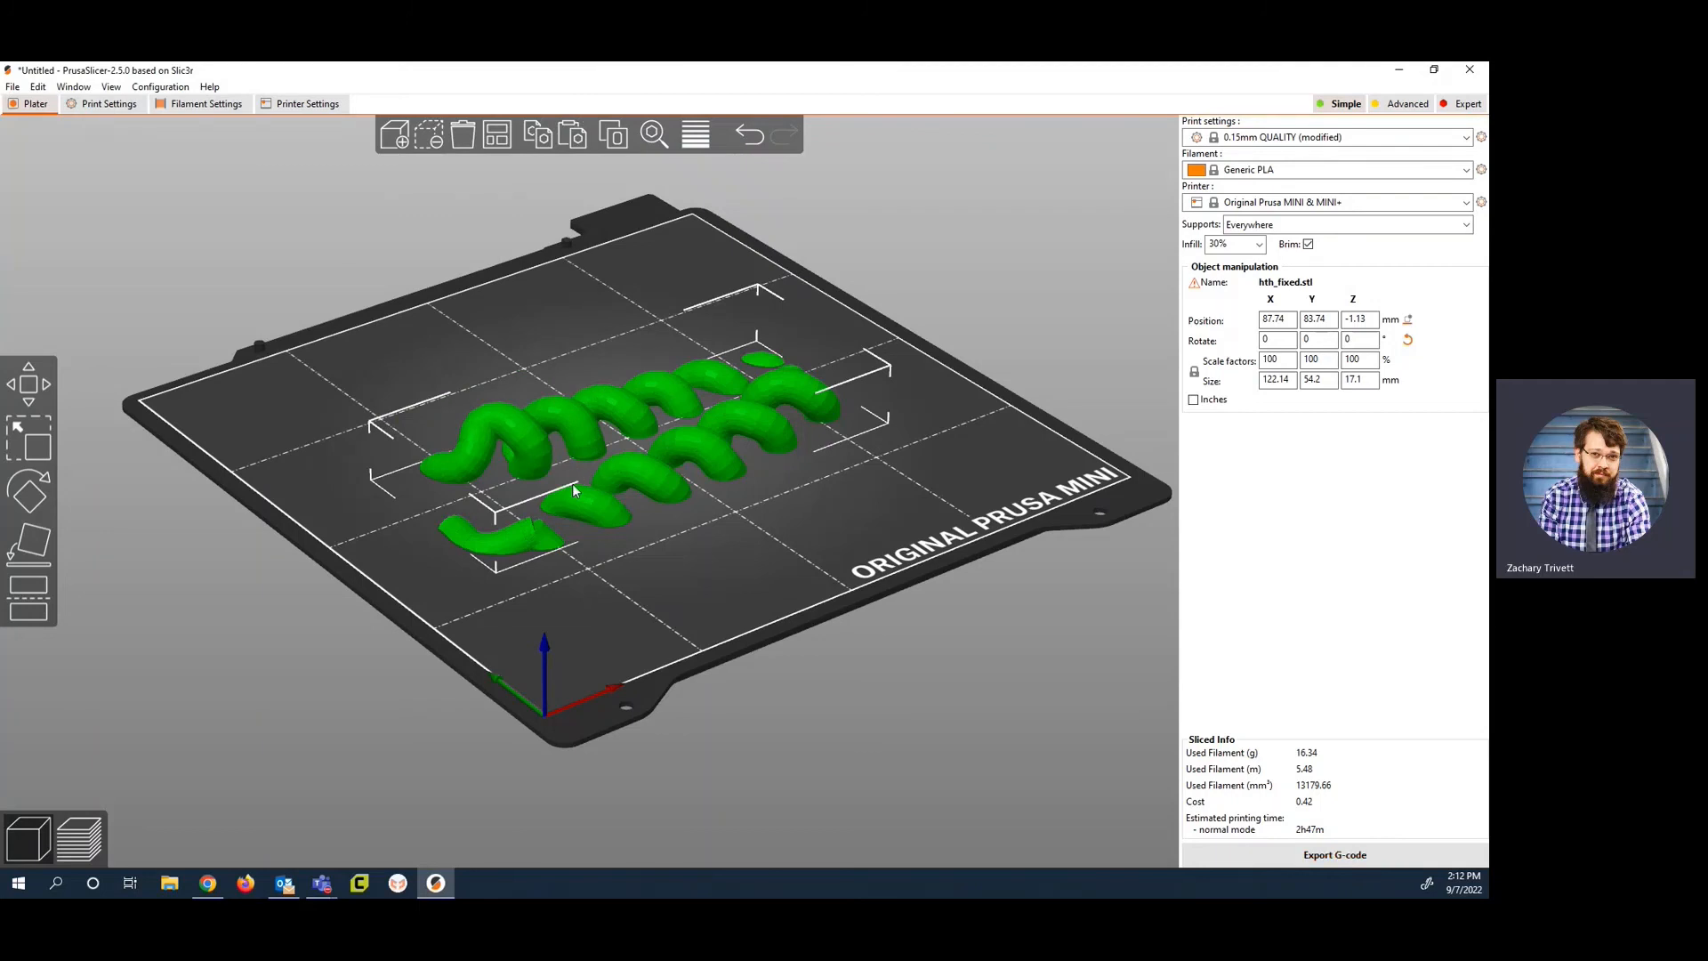